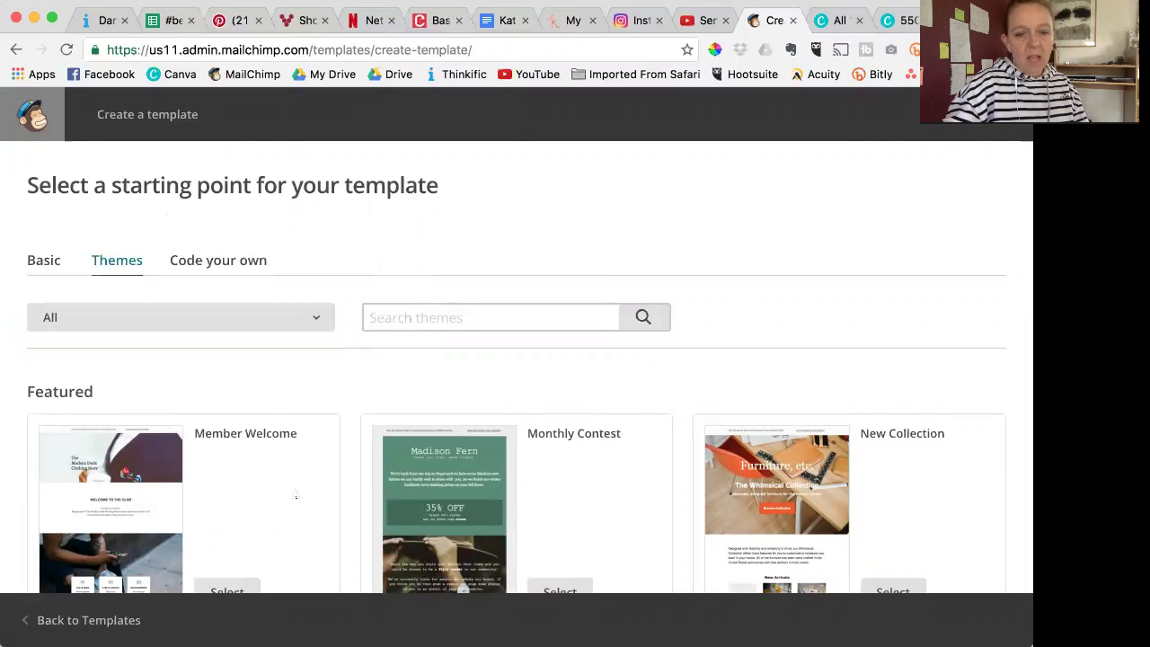
# - Look through the featured and e-commerce themes available as starting points for the template
pyautogui.scroll(-8, 354, 538)
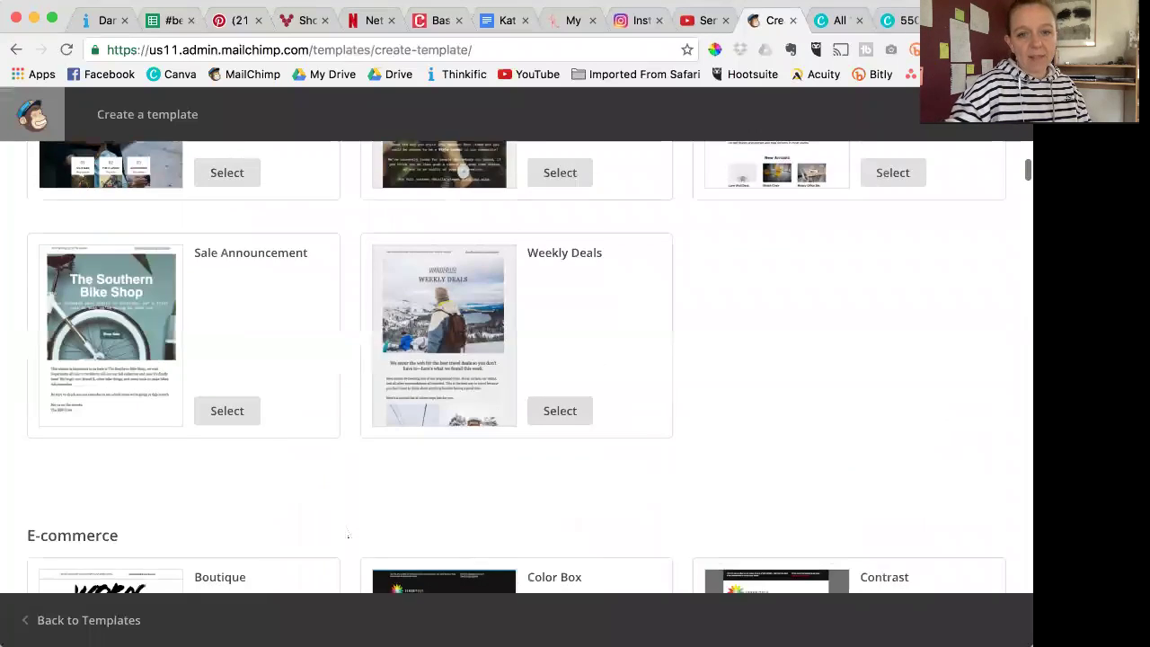
pyautogui.scroll(10, 347, 536)
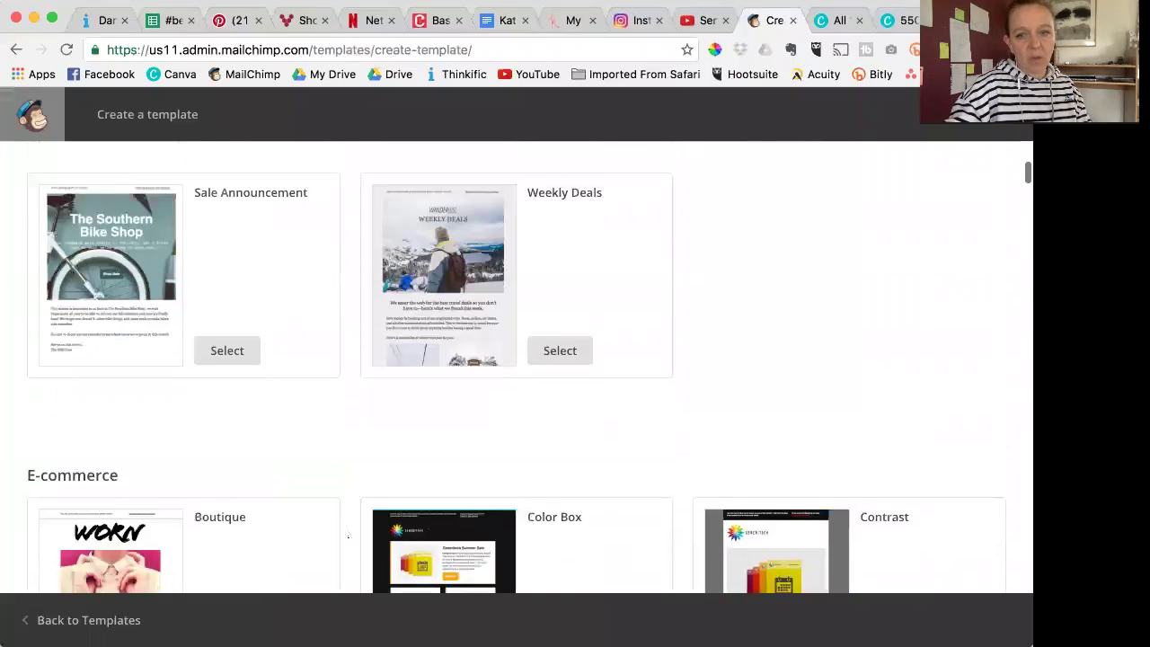
pyautogui.scroll(3, 348, 536)
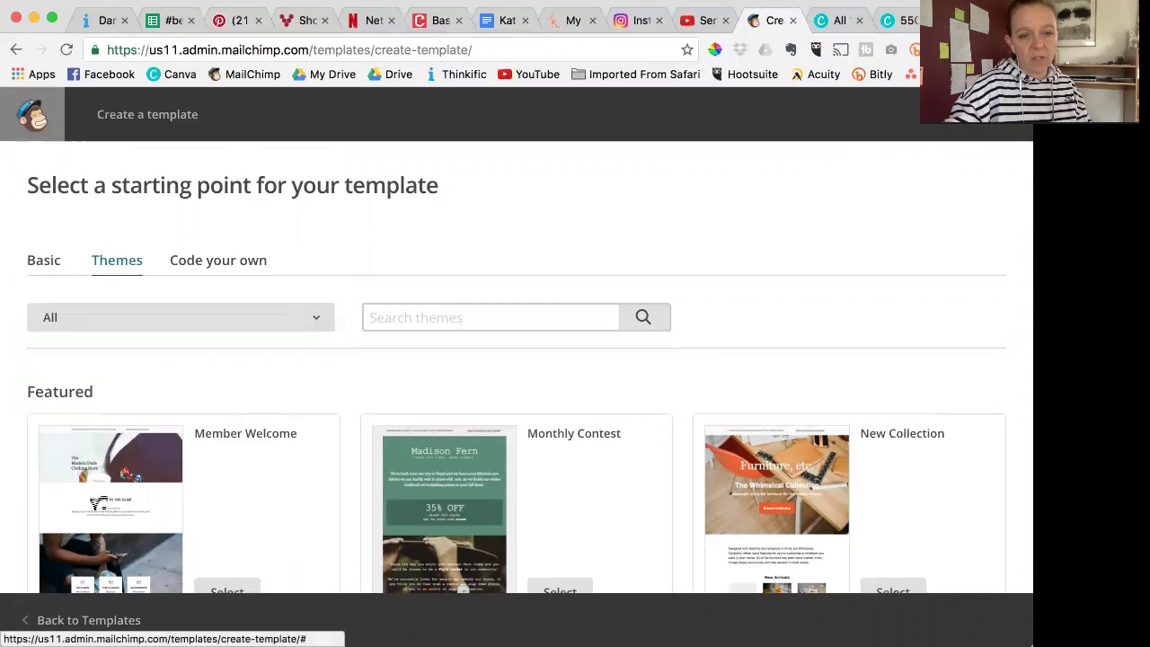
pyautogui.scroll(-6, 393, 537)
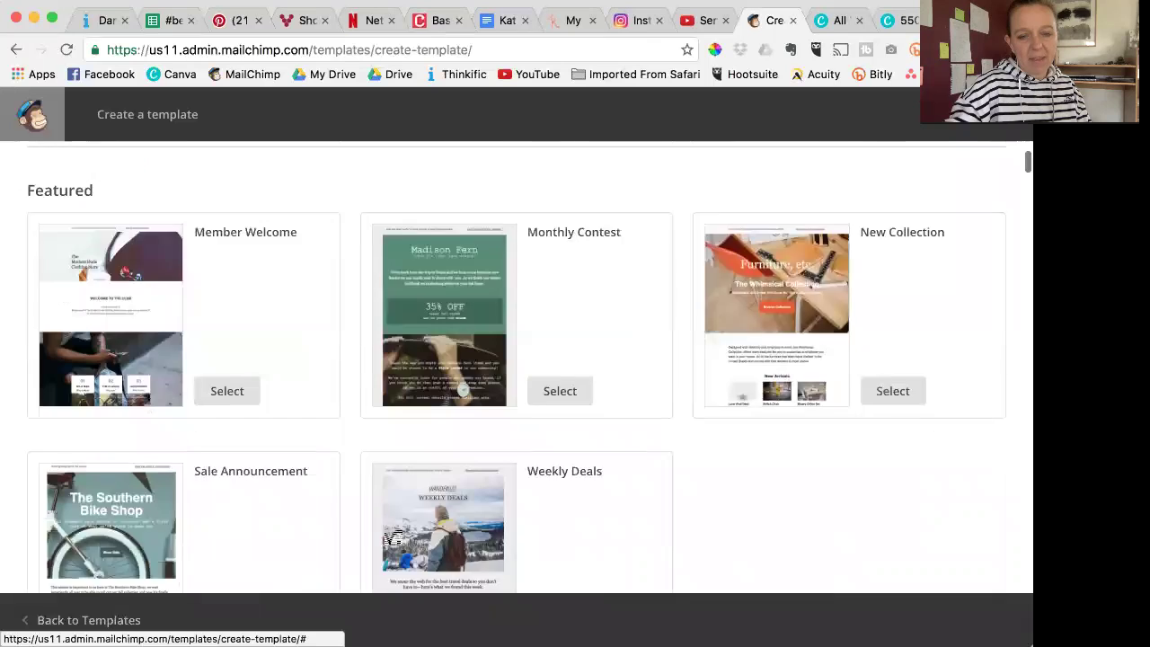
pyautogui.scroll(-2, 395, 545)
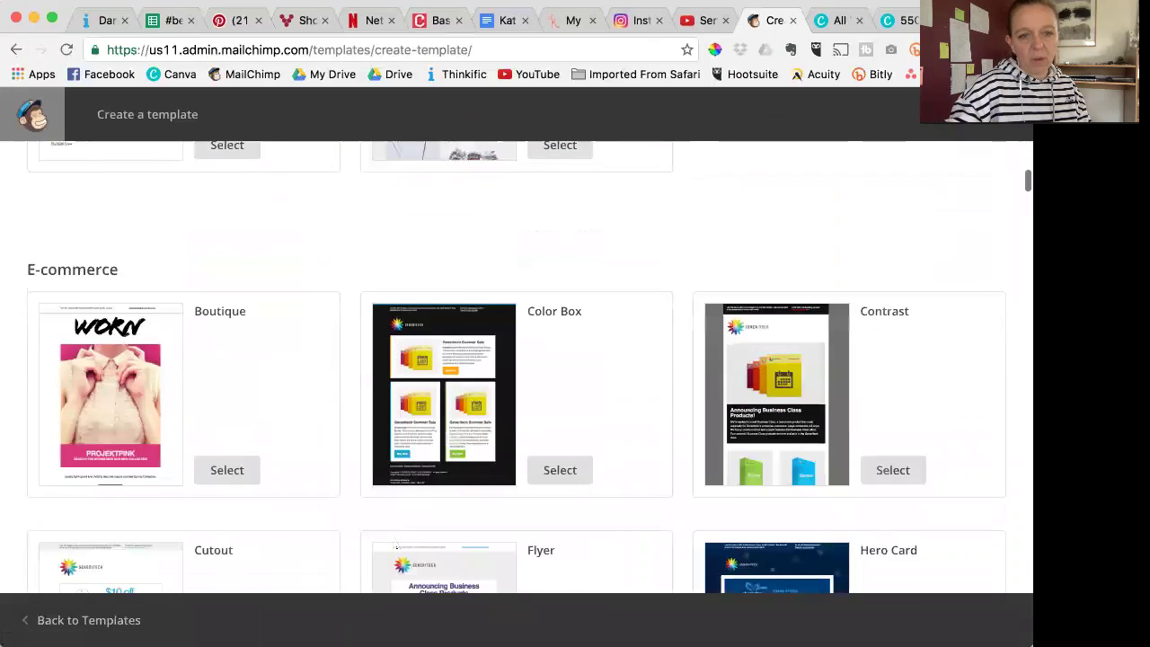
pyautogui.scroll(8, 365, 523)
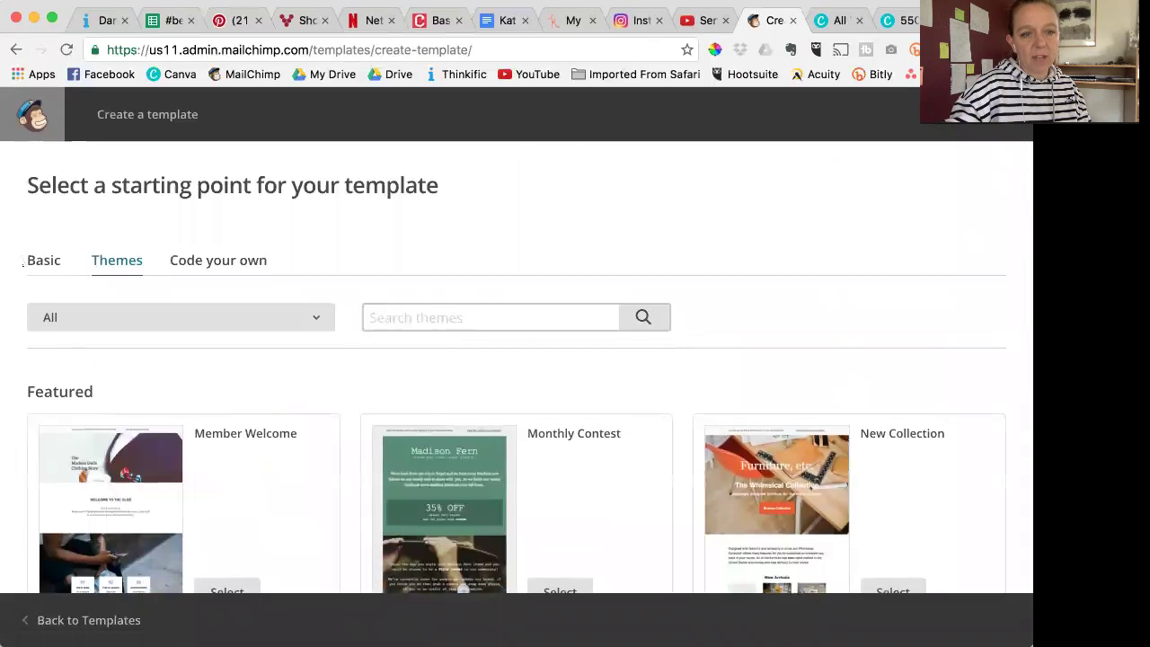
# - Review the basic layouts and start the template from the 1 Column layout
pyautogui.click(44, 262)
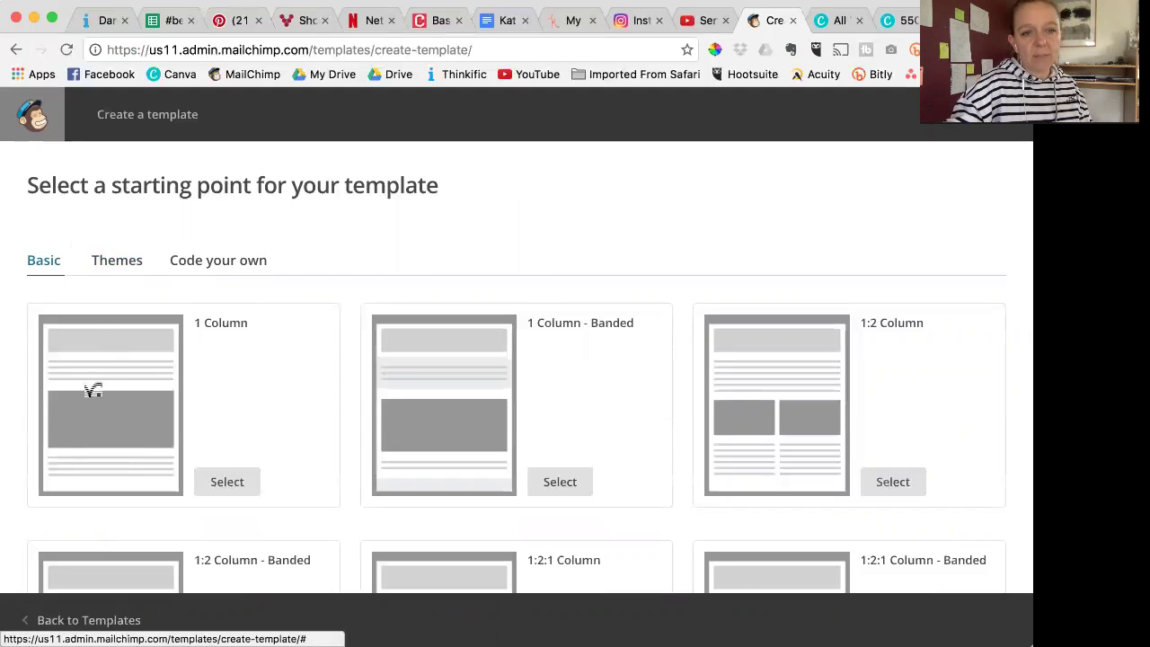
pyautogui.scroll(-2, 135, 359)
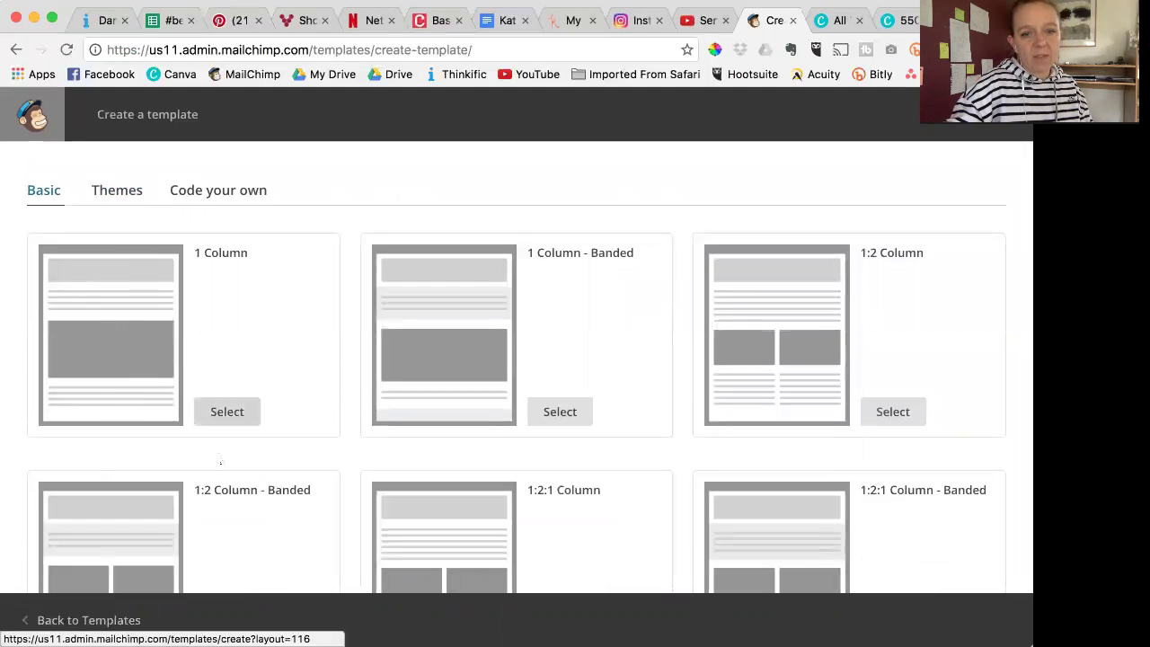
pyautogui.scroll(-10, 226, 422)
pyautogui.scroll(-12, 373, 506)
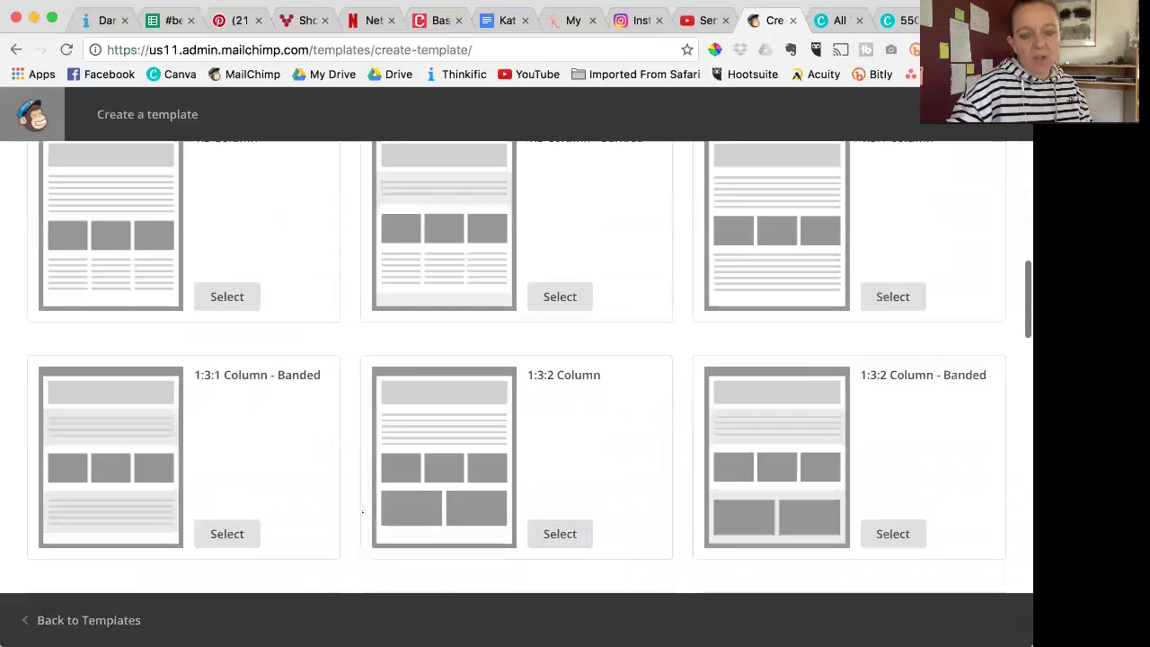
pyautogui.scroll(-13, 368, 486)
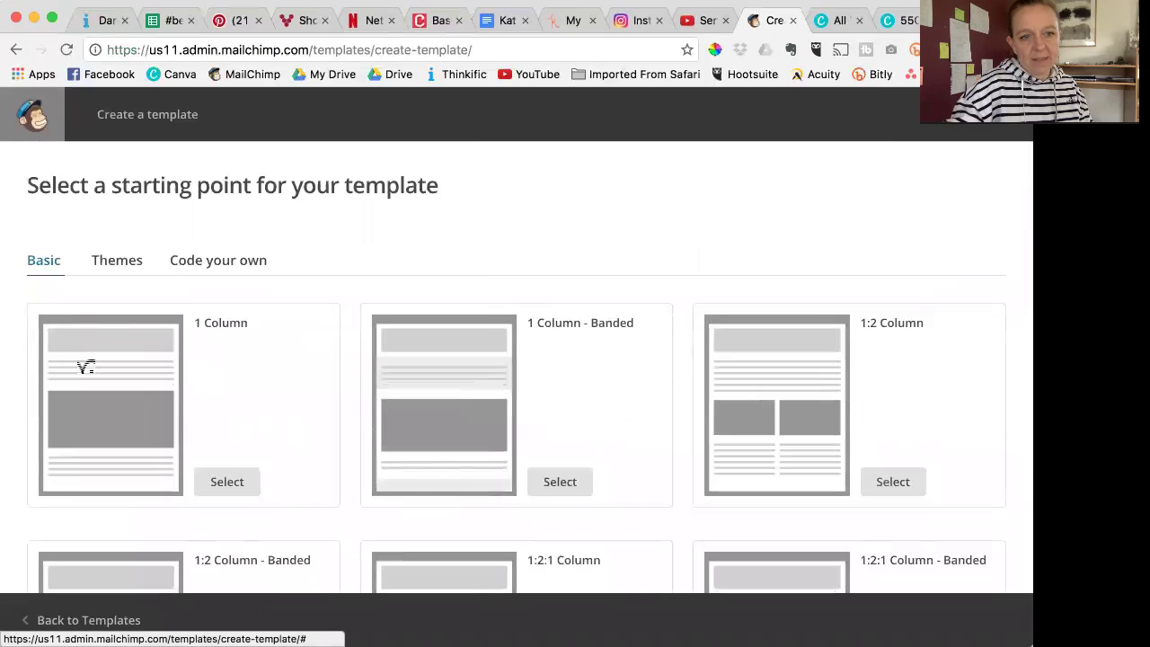
pyautogui.click(226, 482)
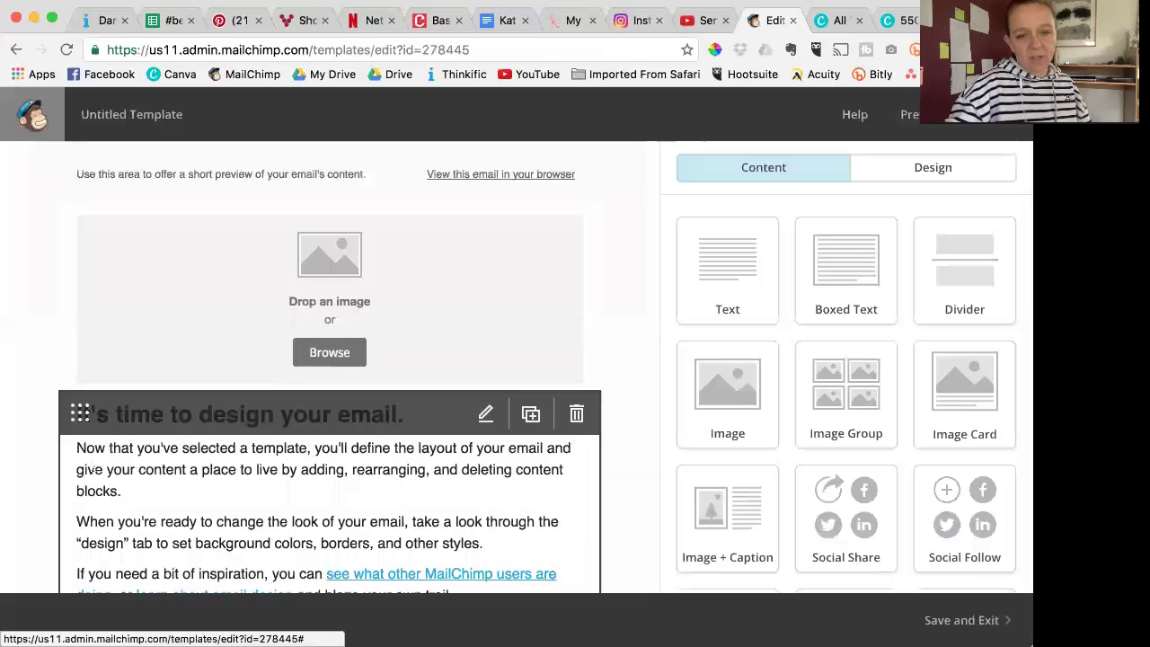
# - Replace the preview text at the top of the email template with "enticing preview" and save the text block
pyautogui.scroll(-5, 91, 466)
pyautogui.scroll(5, 92, 466)
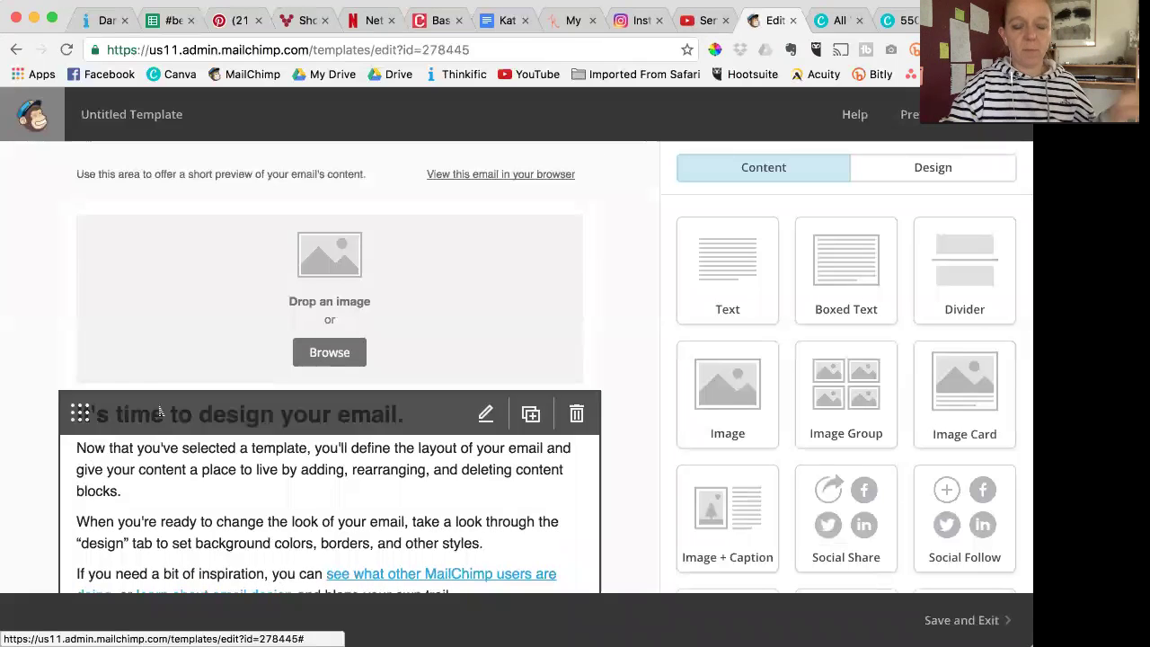
pyautogui.click(164, 186)
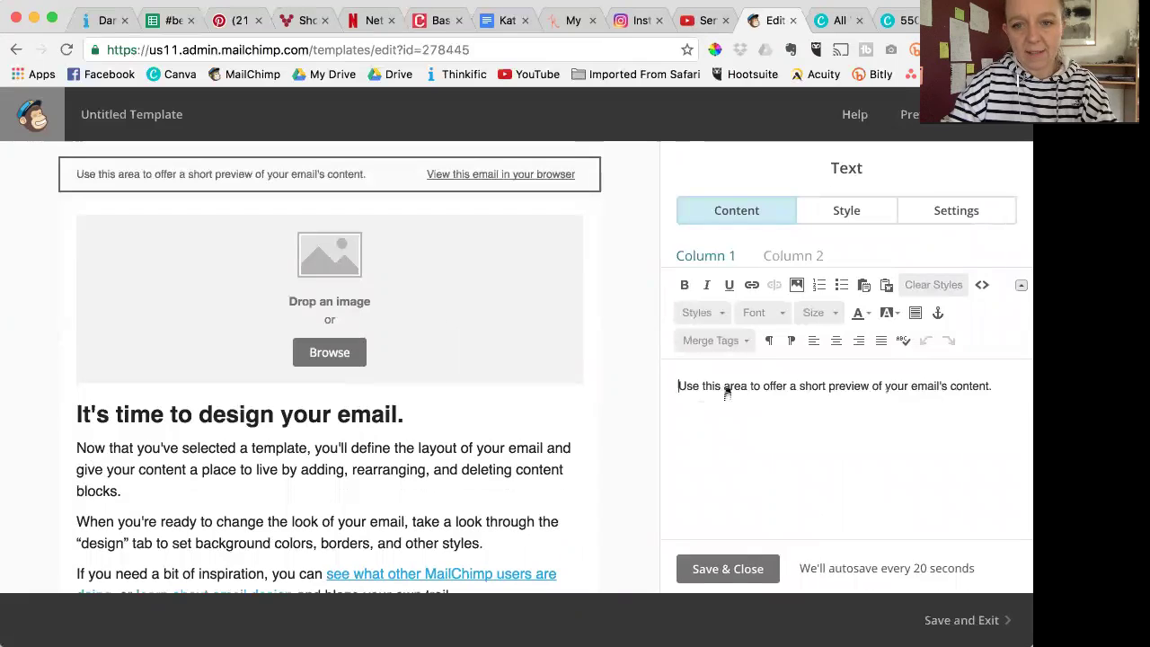
pyautogui.tripleClick(727, 390)
pyautogui.write('EN')
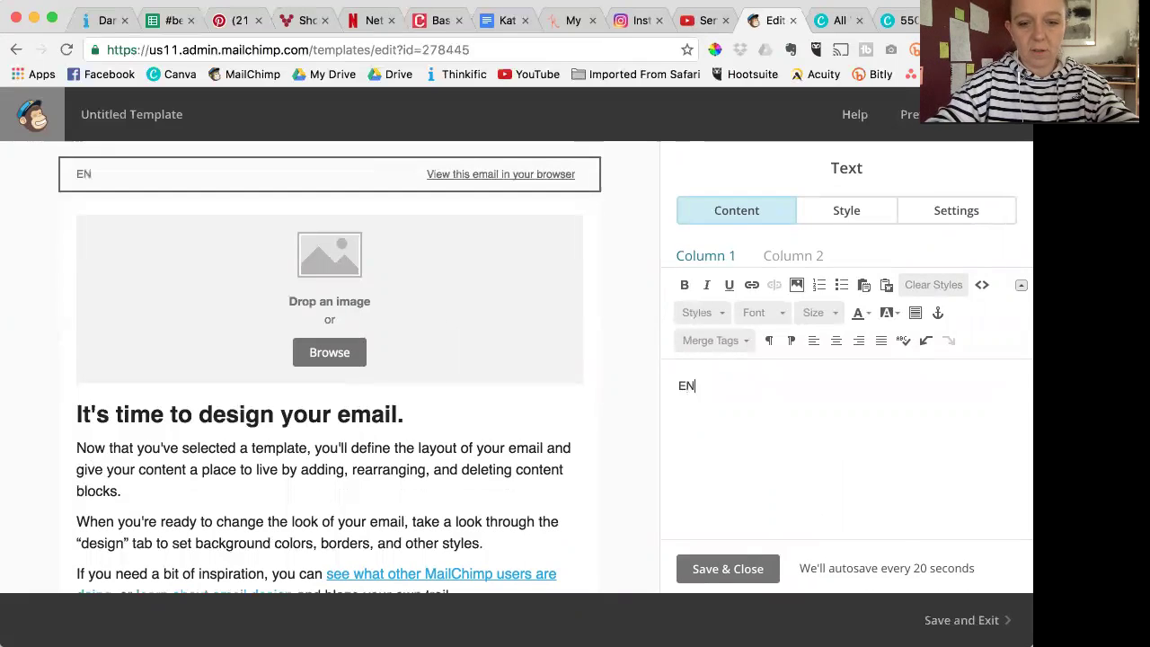
pyautogui.write('TICING PREVIEW')
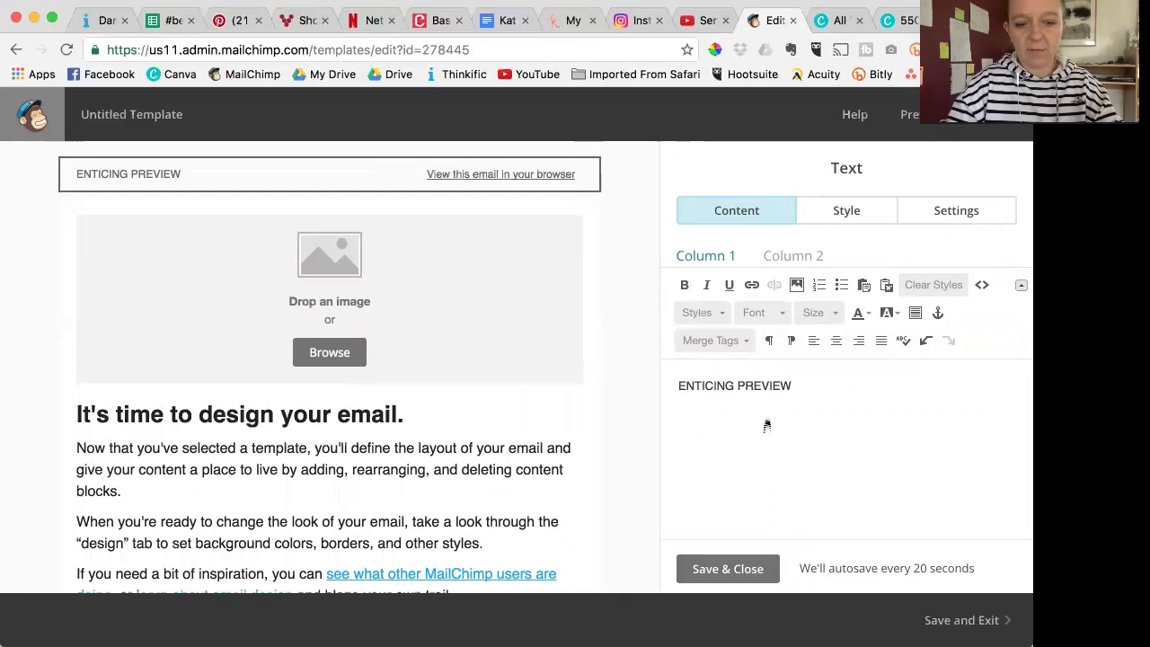
pyautogui.press('super+a')
pyautogui.write('enti')
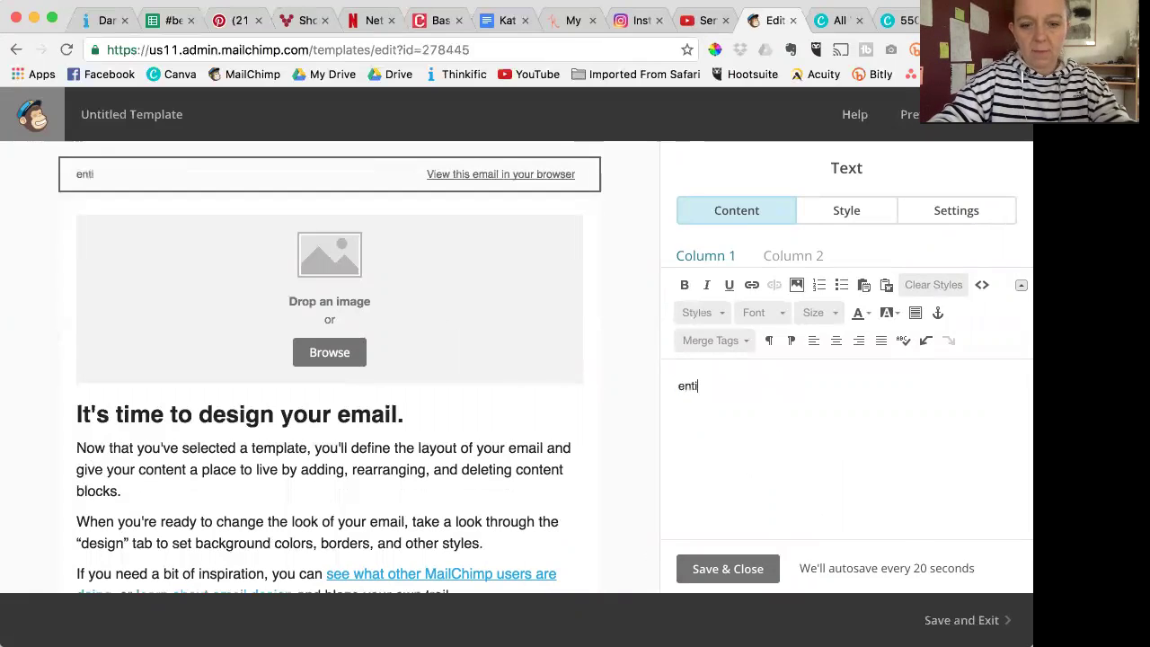
pyautogui.write('cing preview')
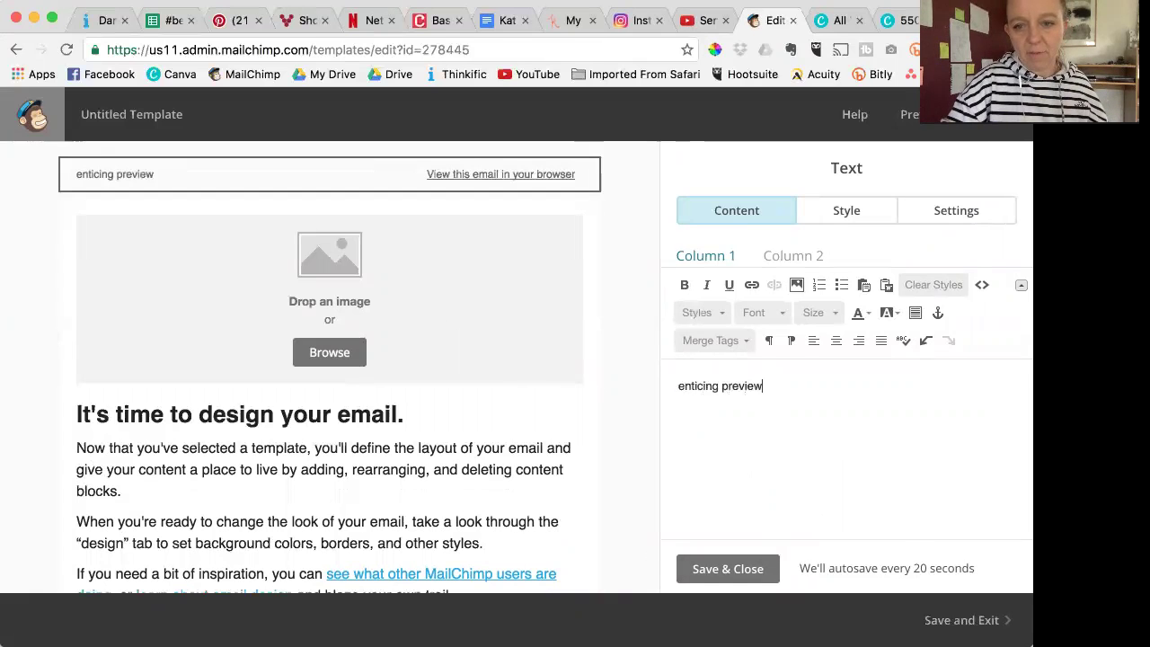
pyautogui.click(730, 569)
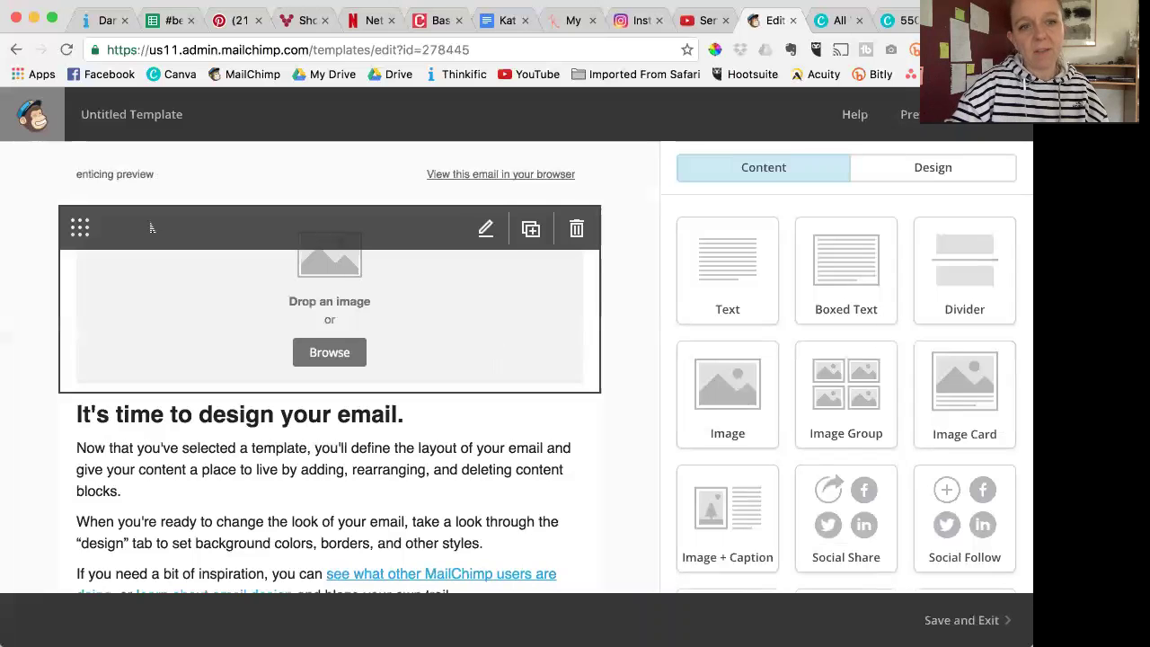
# - Switch to Canva and create a new design with custom dimensions of 320 × 275 px
pyautogui.moveTo(135, 195)
pyautogui.moveTo(106, 284)
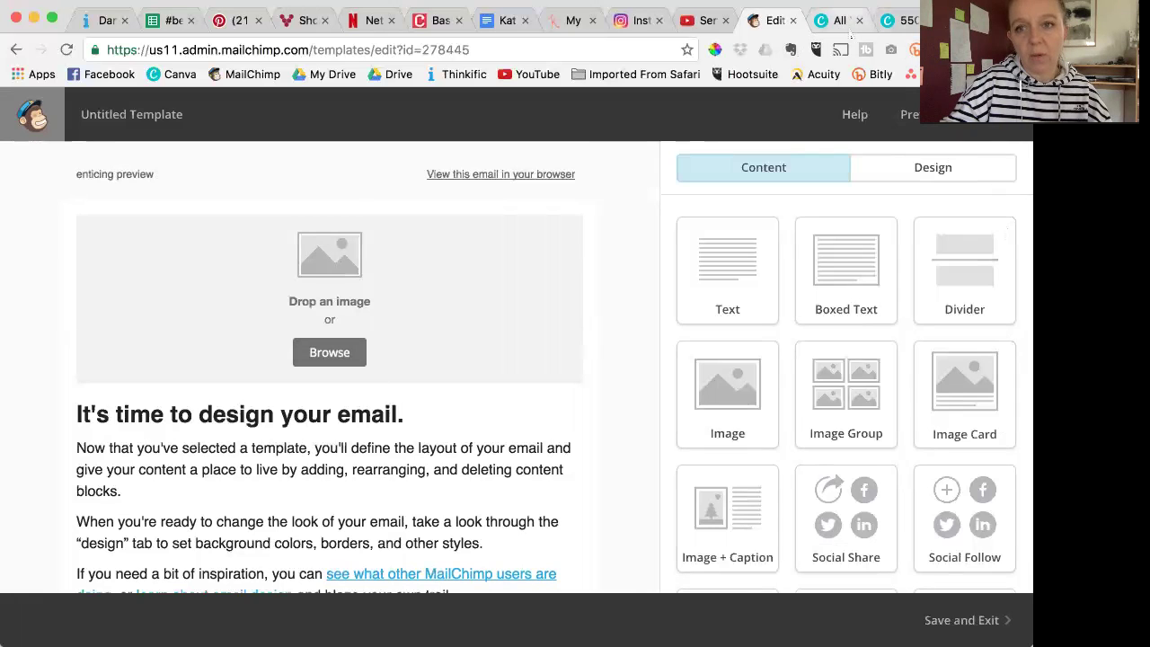
pyautogui.click(844, 22)
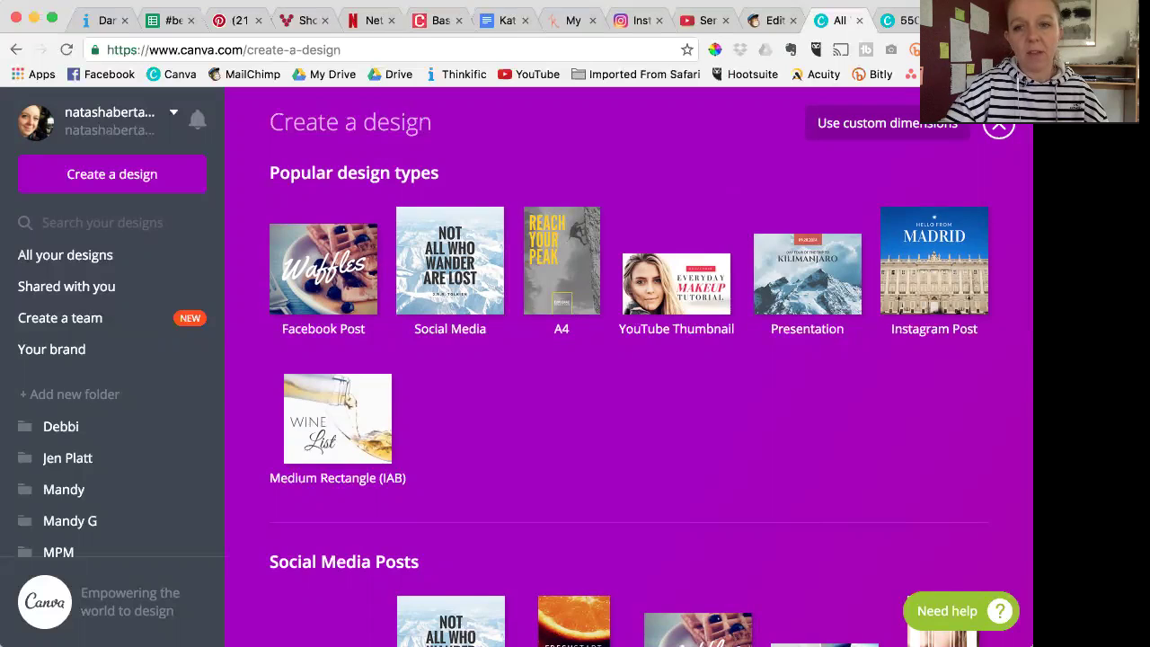
pyautogui.click(887, 123)
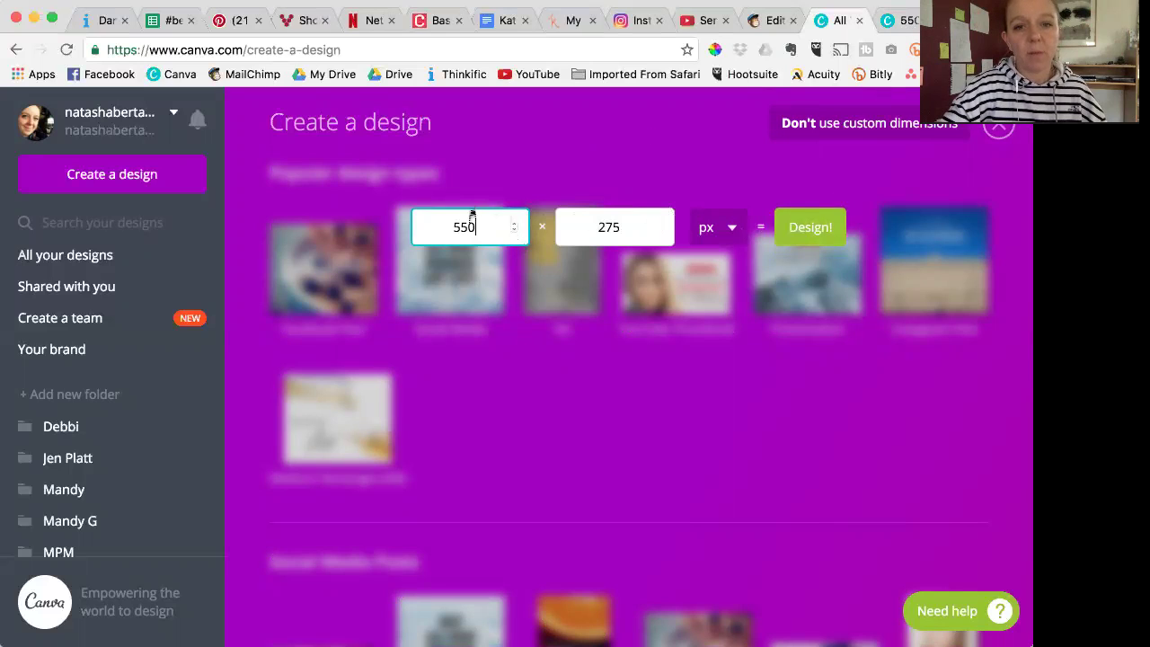
pyautogui.doubleClick(467, 227)
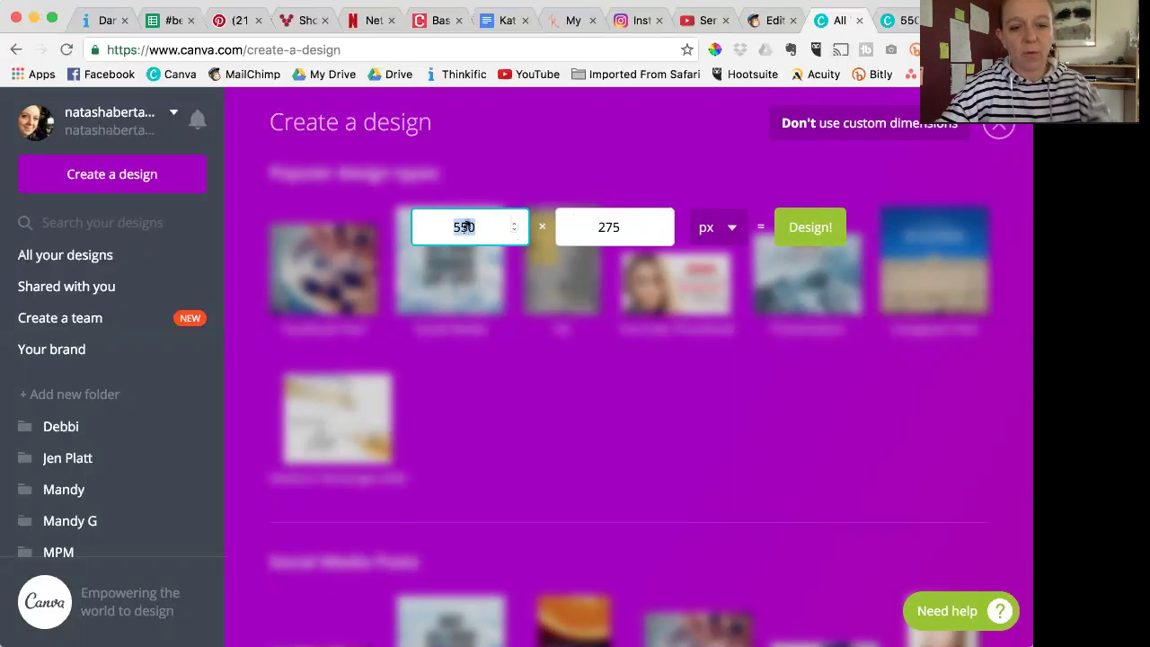
pyautogui.write('320')
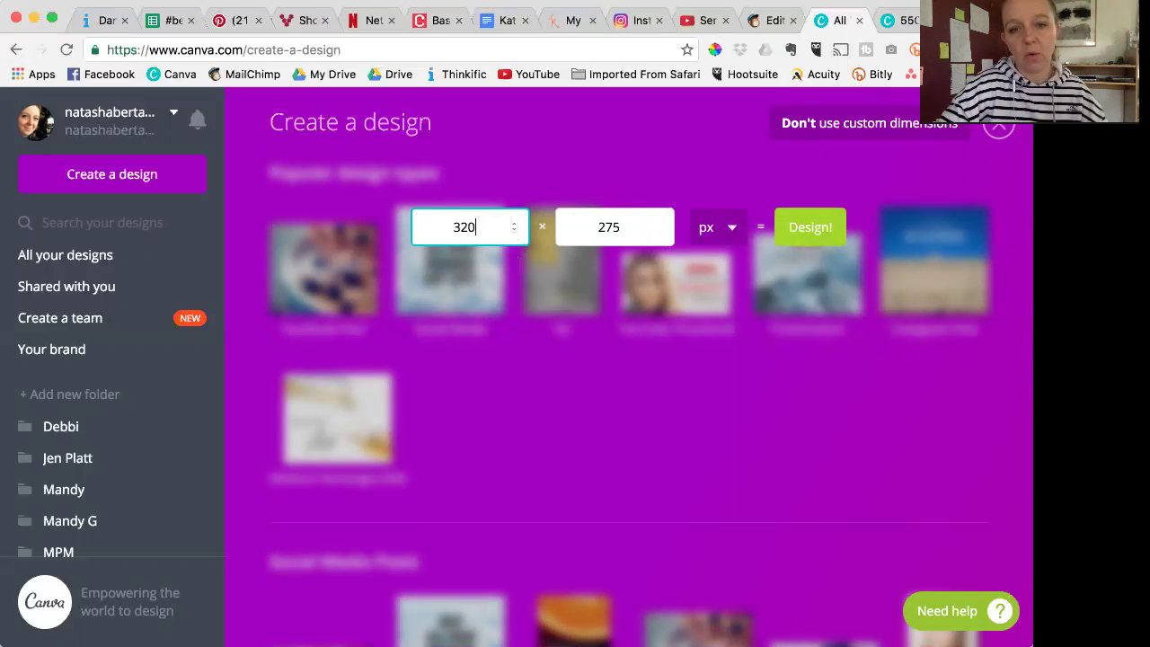
pyautogui.click(810, 226)
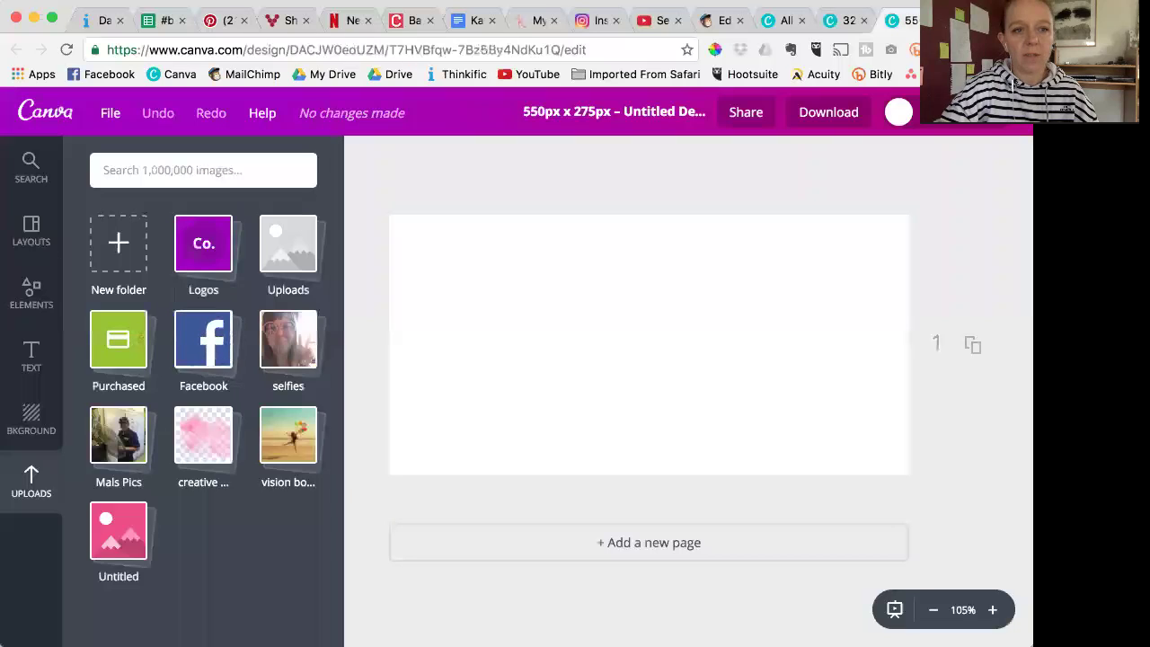
# - Look through the Canva layouts in the blank 550 × 275 px design
pyautogui.click(43, 240)
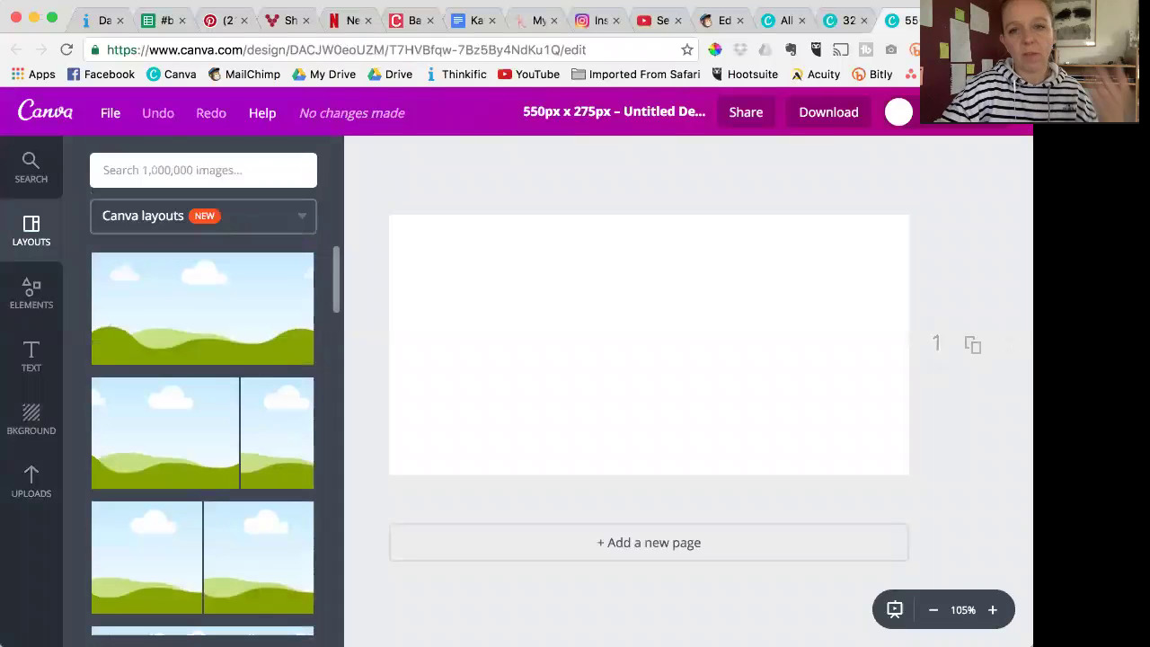
pyautogui.scroll(-5, 252, 490)
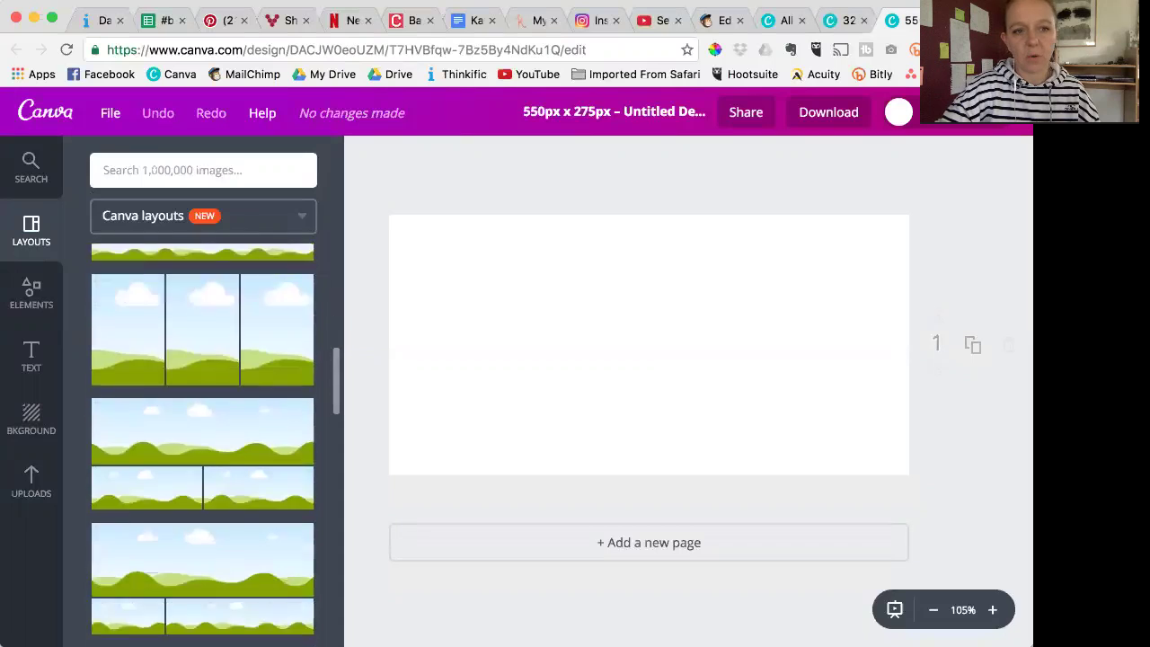
pyautogui.scroll(5, 203, 449)
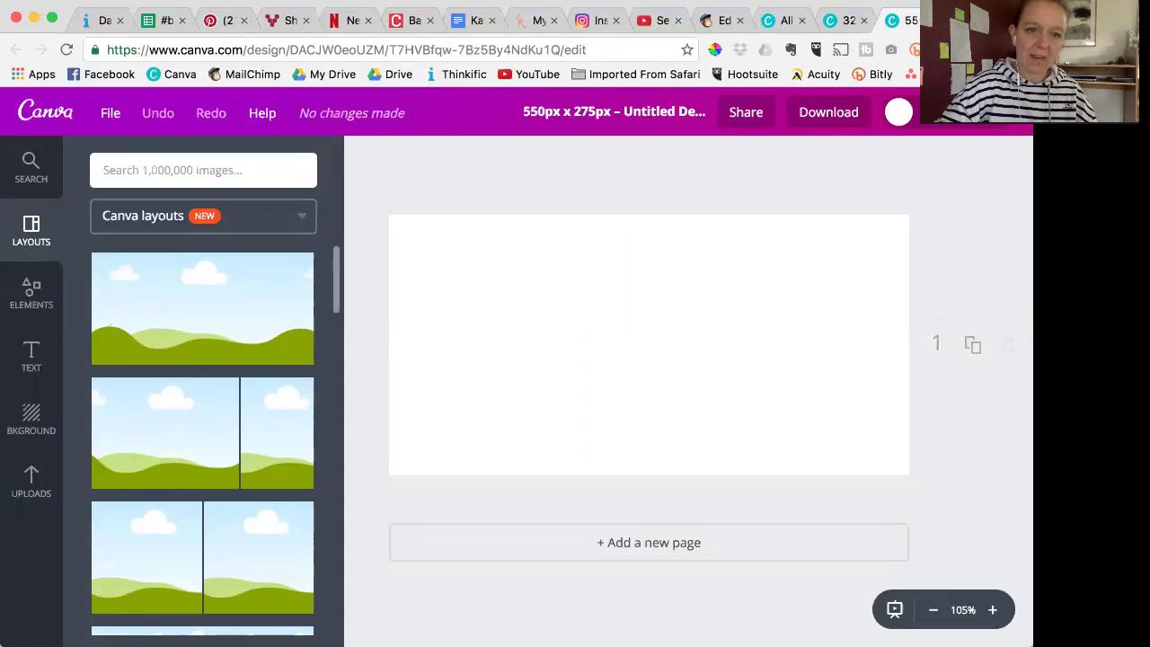
pyautogui.scroll(-4, 202, 440)
pyautogui.scroll(4, 202, 440)
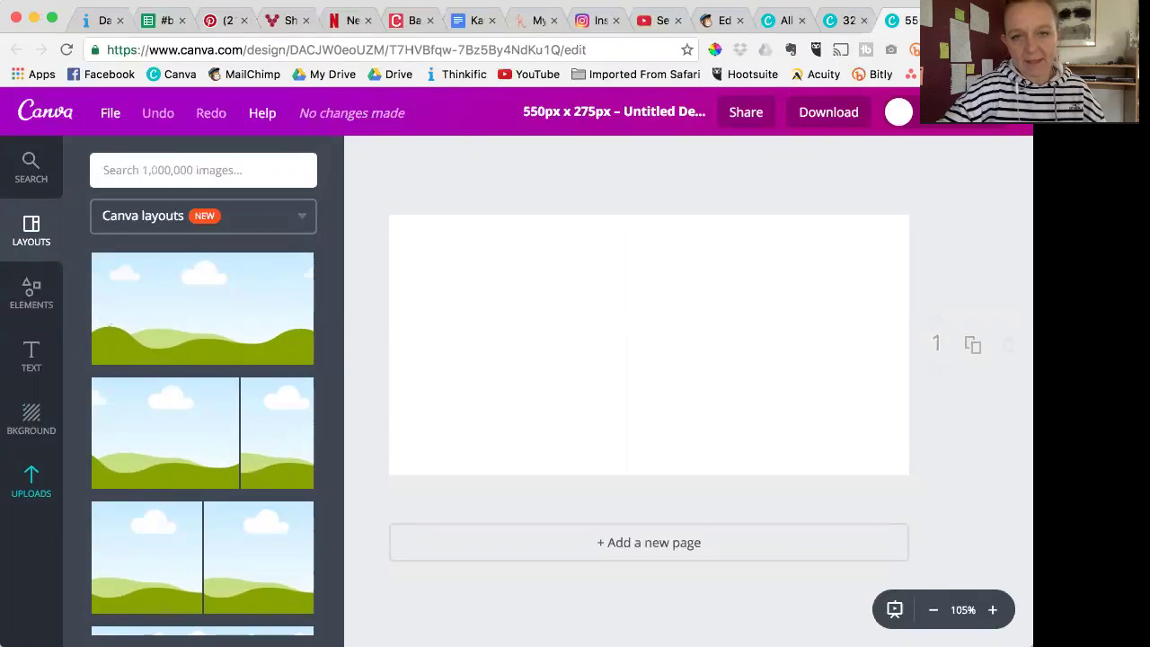
# - Add the pink and turquoise painting photo from the Facebook images and enlarge and position it to cover the whole canvas
pyautogui.click(30, 481)
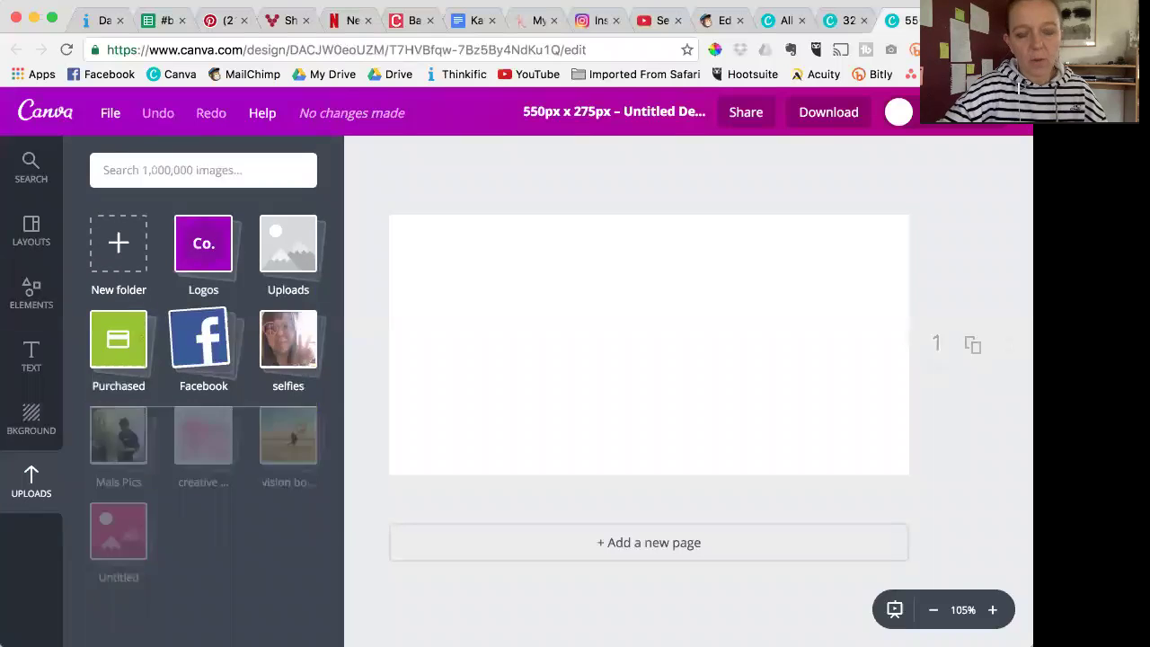
pyautogui.click(203, 339)
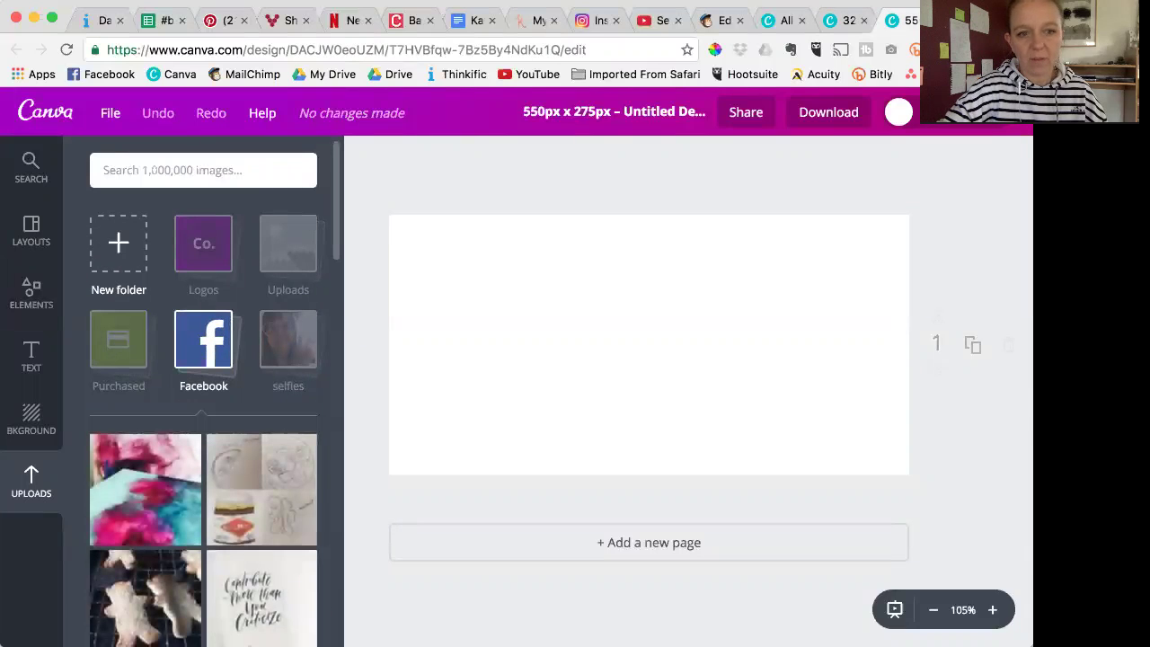
pyautogui.click(154, 493)
pyautogui.moveTo(535, 232); pyautogui.dragTo(381, 75)
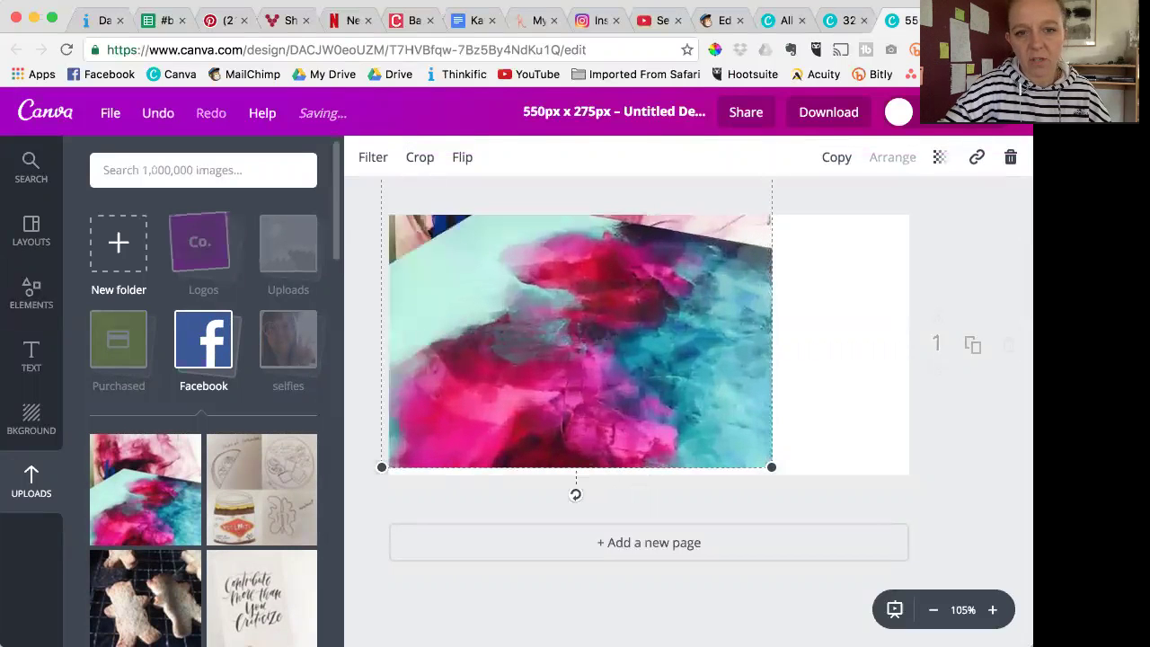
pyautogui.moveTo(770, 467); pyautogui.dragTo(922, 581)
pyautogui.moveTo(787, 330); pyautogui.dragTo(792, 258)
pyautogui.moveTo(796, 269); pyautogui.dragTo(796, 270)
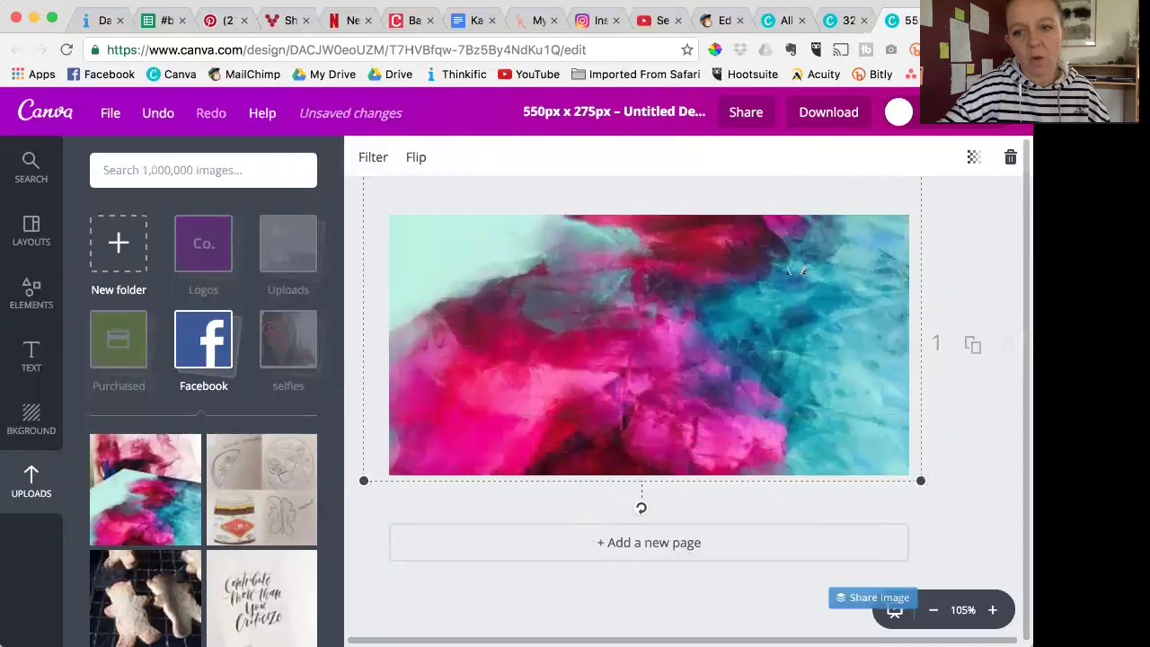
# - Add the close-up portrait photo from the Facebook images, shrink it and place it in the canvas's lower-left corner
pyautogui.scroll(-10, 203, 414)
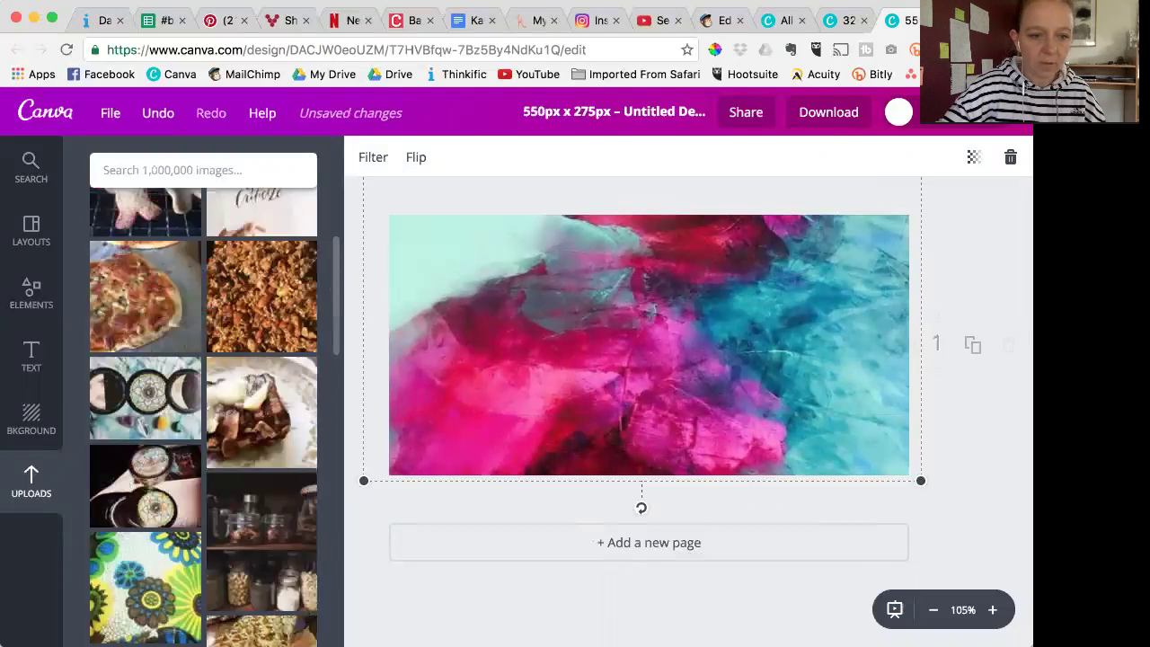
pyautogui.scroll(-10, 203, 414)
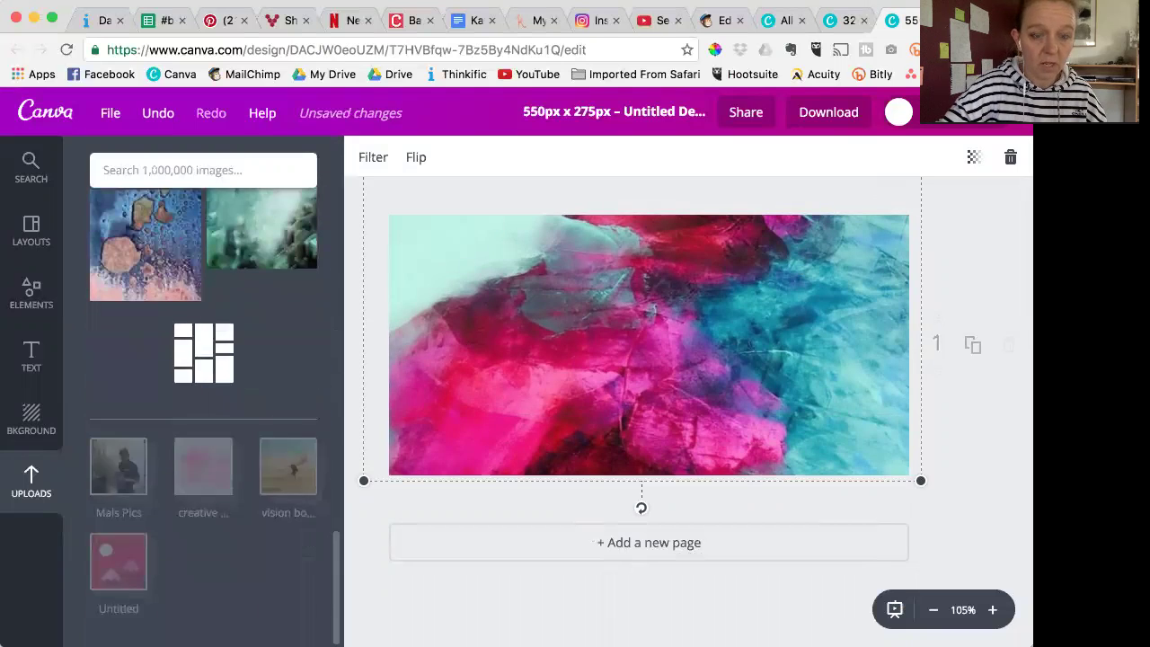
pyautogui.scroll(-10, 203, 413)
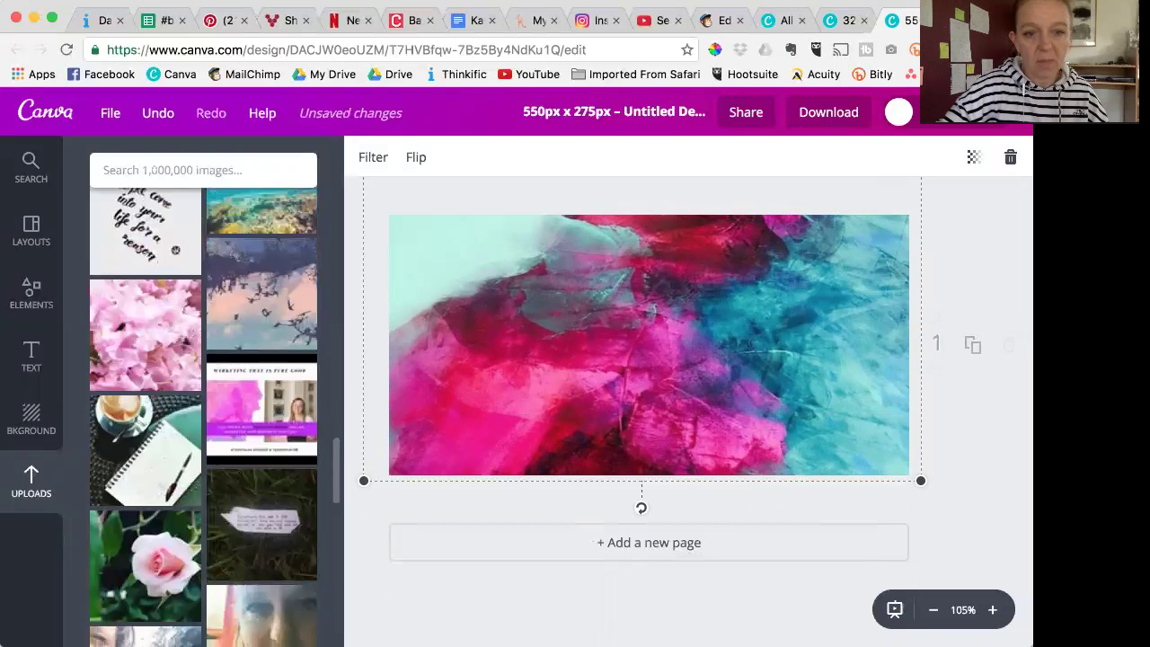
pyautogui.scroll(-1, 305, 432)
pyautogui.click(296, 433)
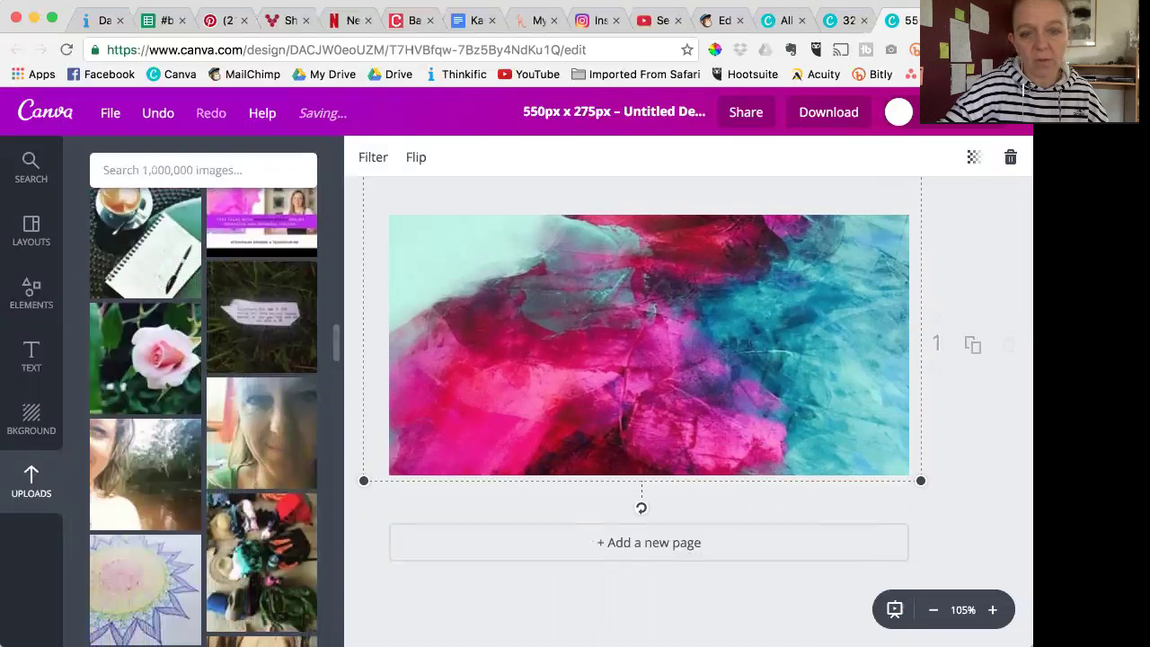
pyautogui.moveTo(529, 229); pyautogui.dragTo(656, 326)
pyautogui.moveTo(674, 373); pyautogui.dragTo(437, 371)
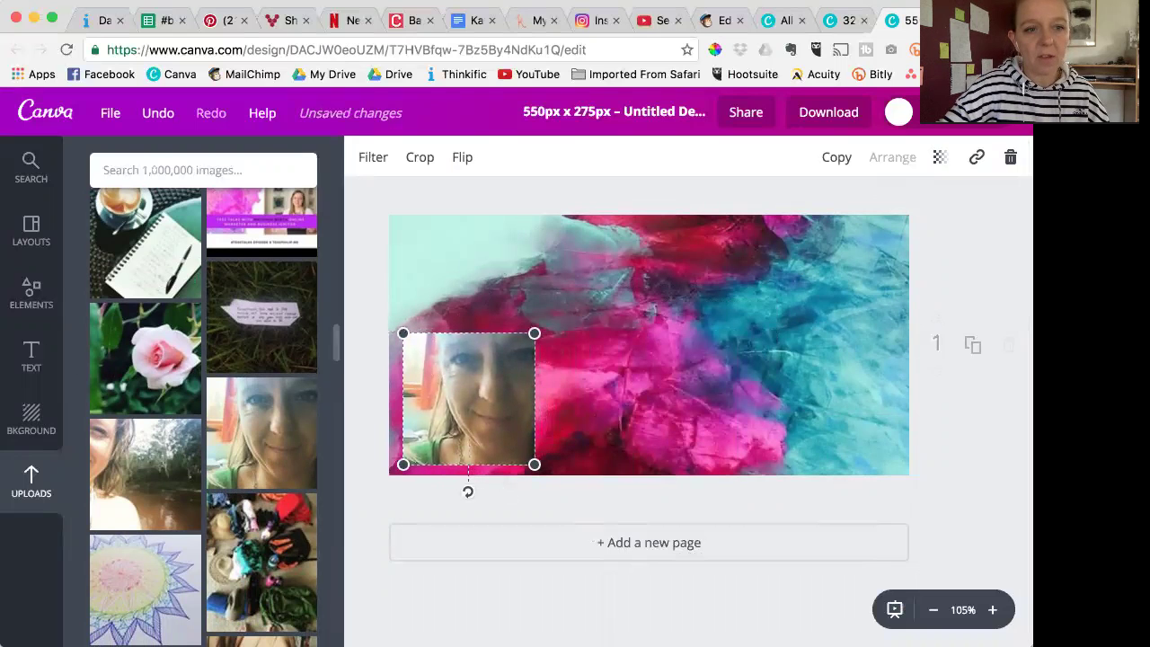
# - Add a heading reading "#bertaMarketing", widen it to fit on one line and place it across the canvas's upper part
pyautogui.click(31, 355)
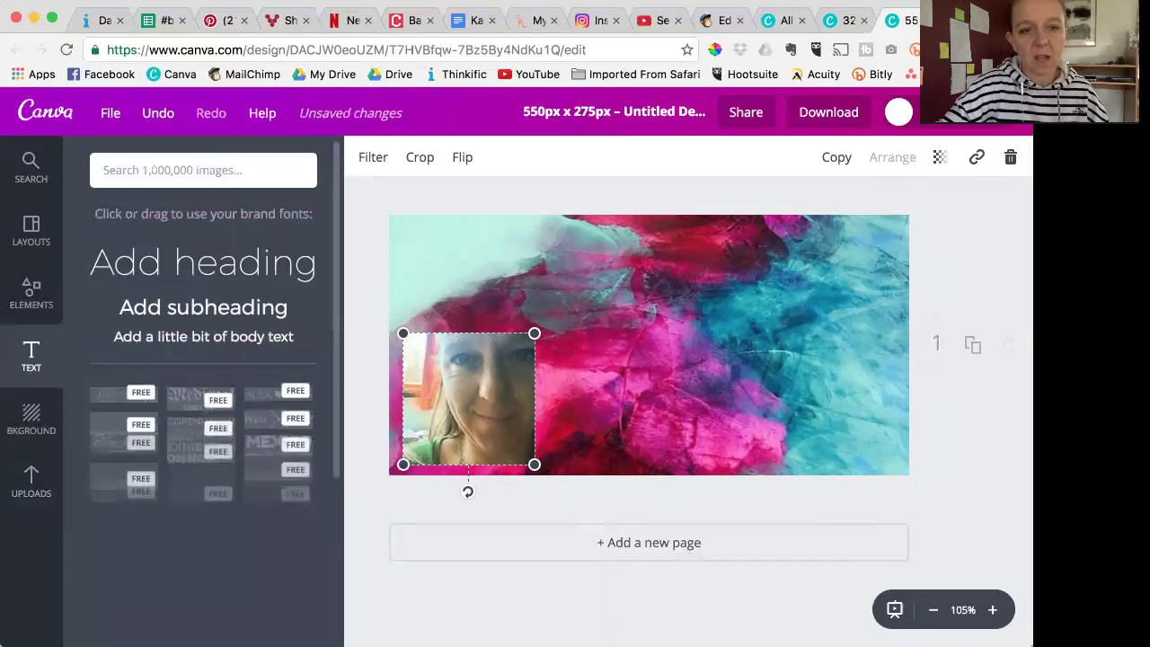
pyautogui.click(203, 262)
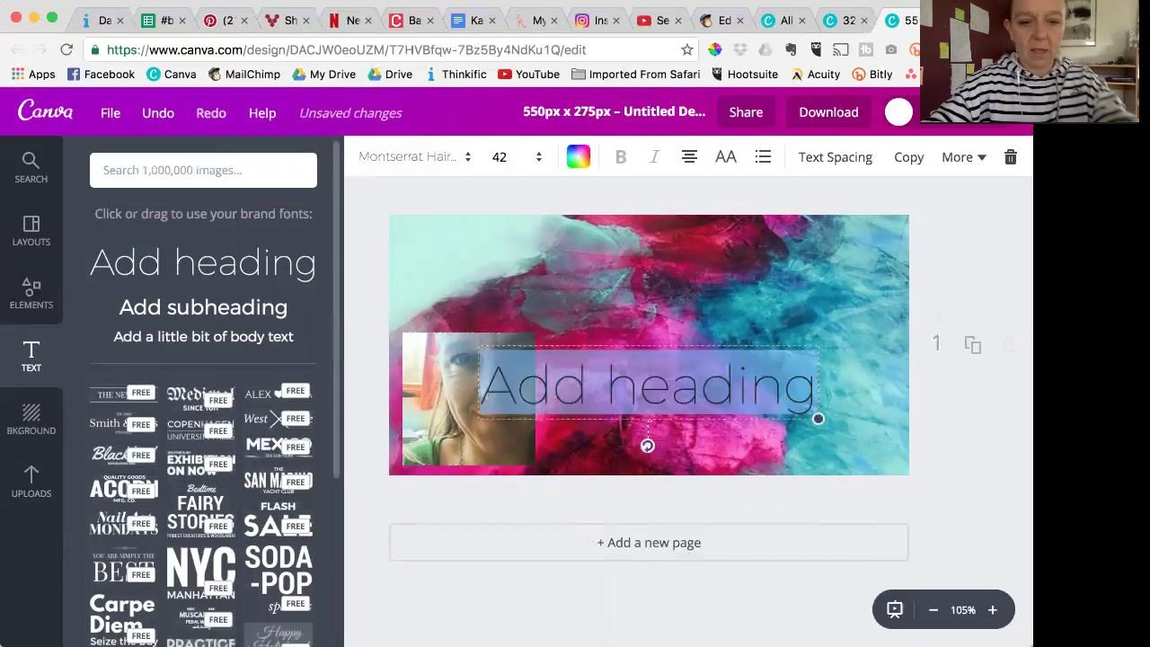
pyautogui.write('#bertaMarketing')
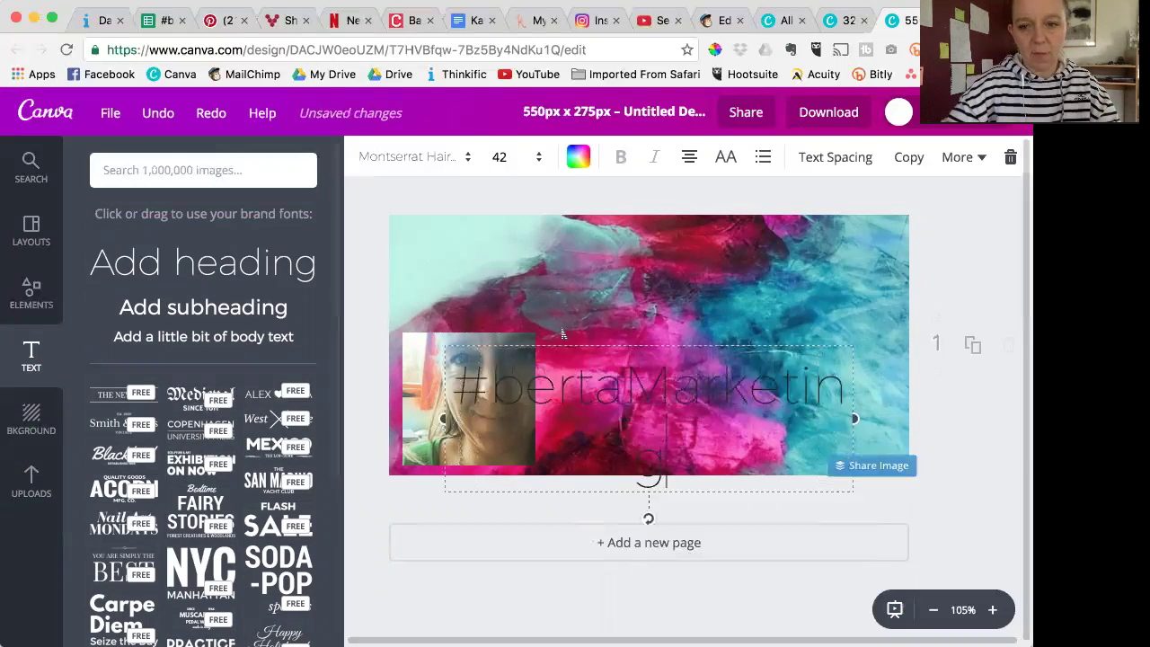
pyautogui.moveTo(854, 418); pyautogui.dragTo(895, 419)
pyautogui.moveTo(516, 386); pyautogui.dragTo(482, 268)
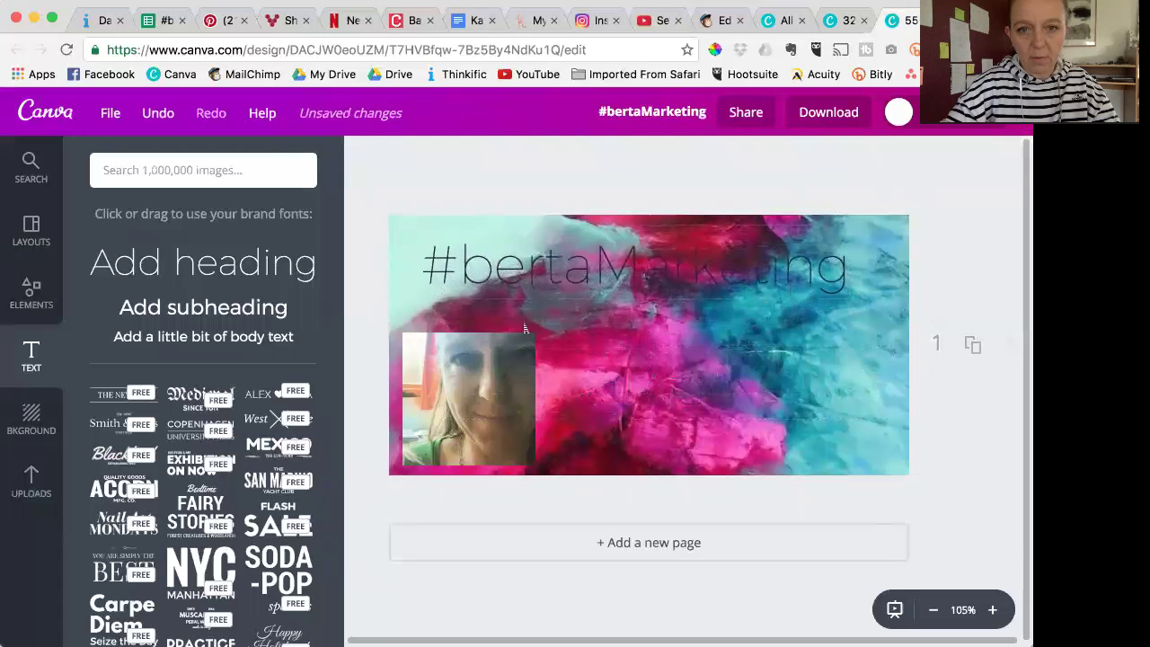
# - Try shifting the background painting photo downward behind the heading and portrait
pyautogui.click(629, 437)
pyautogui.moveTo(629, 436); pyautogui.dragTo(633, 577)
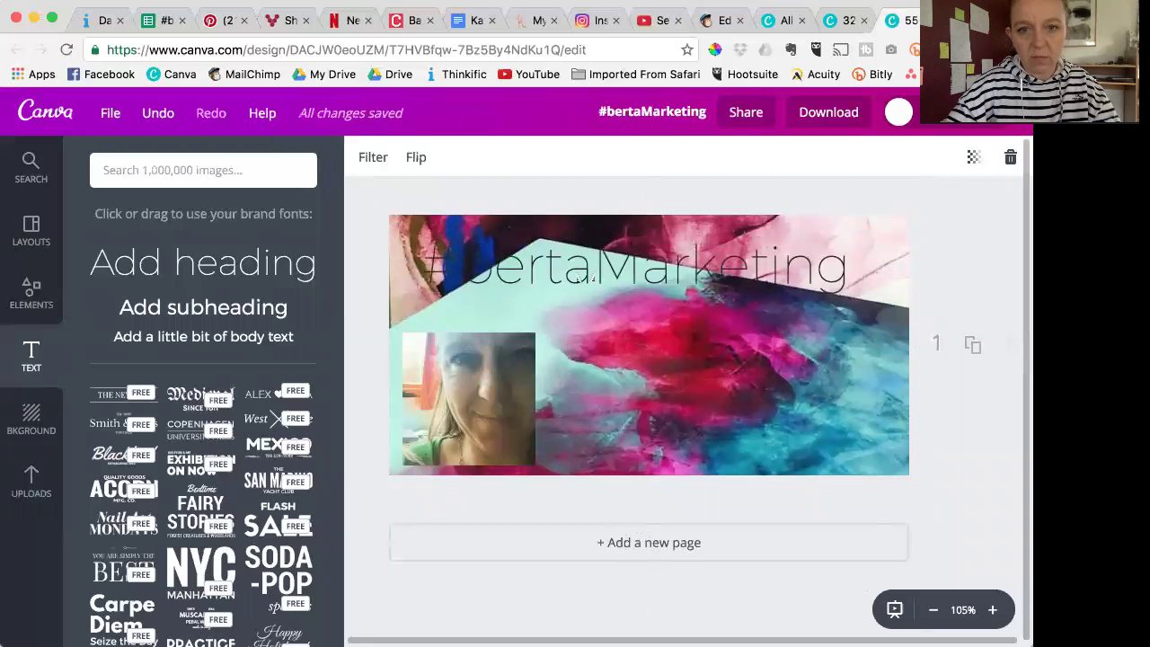
# - Set the "#bertaMarketing" heading's text colour to white and its font to Markella
pyautogui.click(583, 276)
pyautogui.click(578, 156)
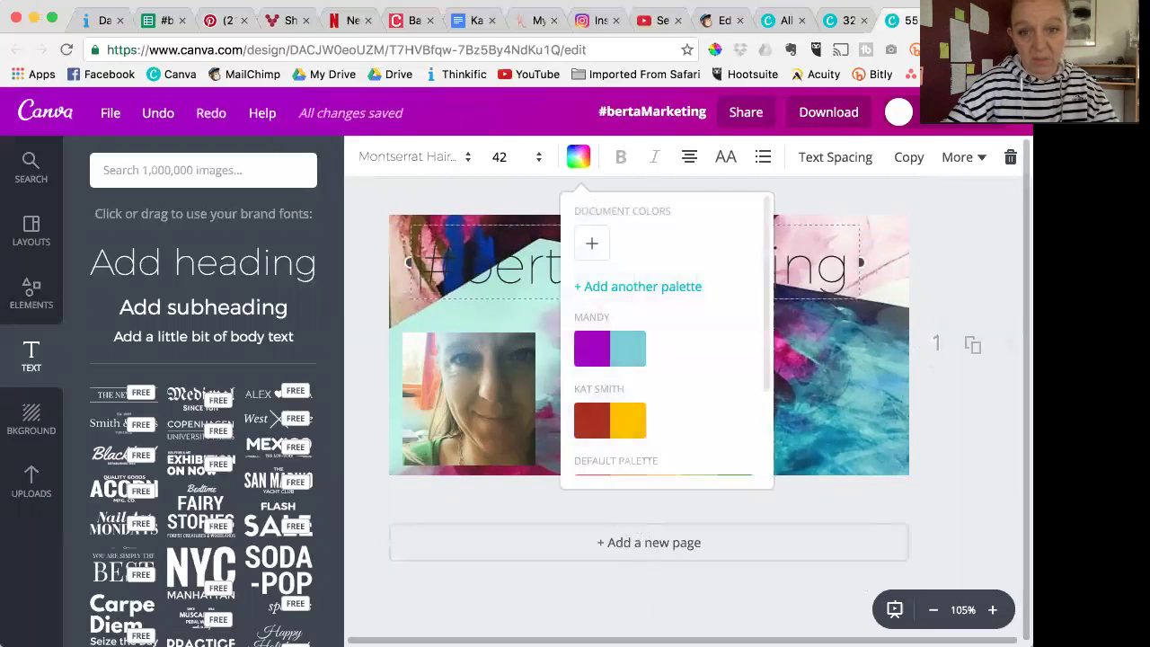
pyautogui.scroll(-3, 664, 342)
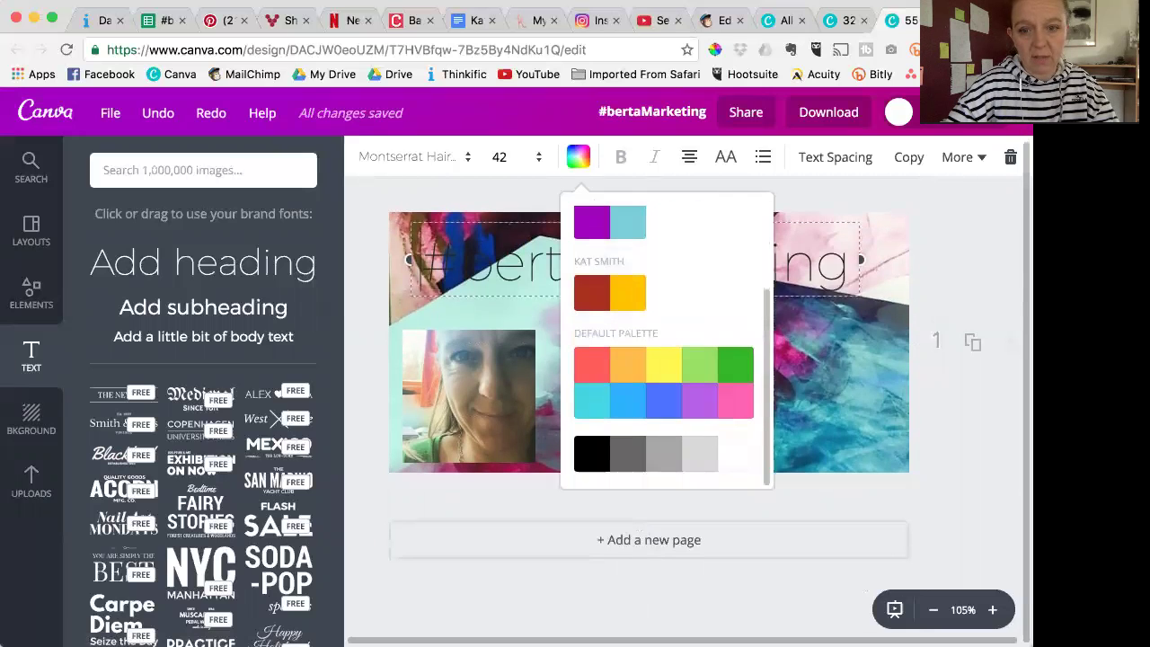
pyautogui.click(735, 454)
pyautogui.click(661, 309)
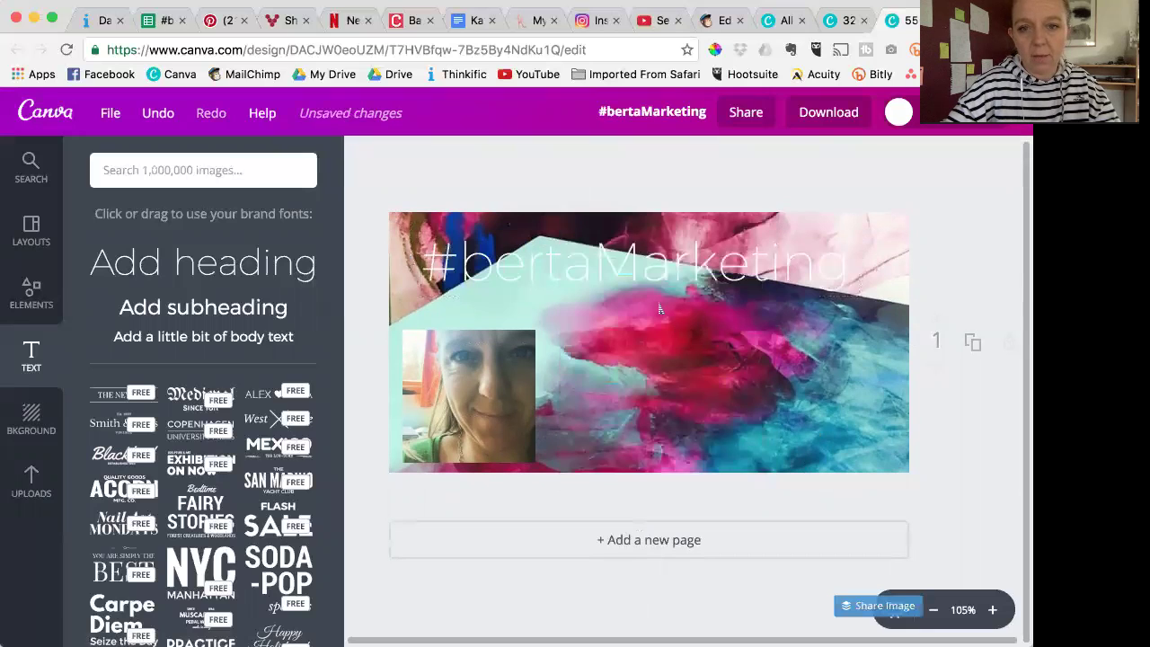
pyautogui.click(633, 269)
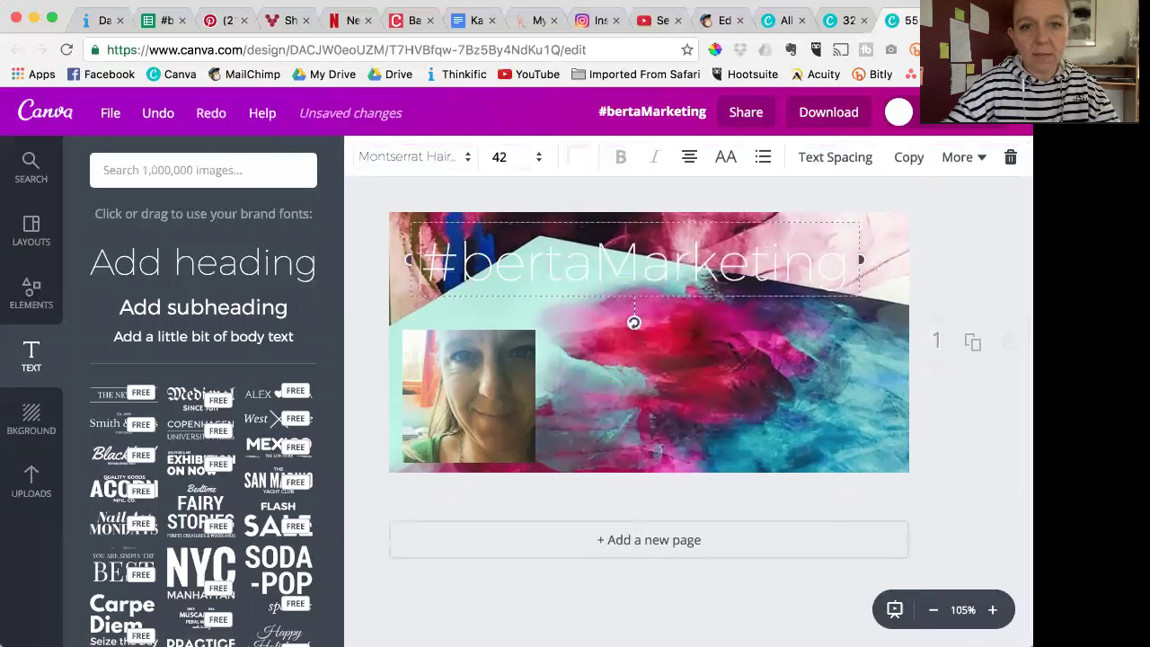
pyautogui.click(413, 156)
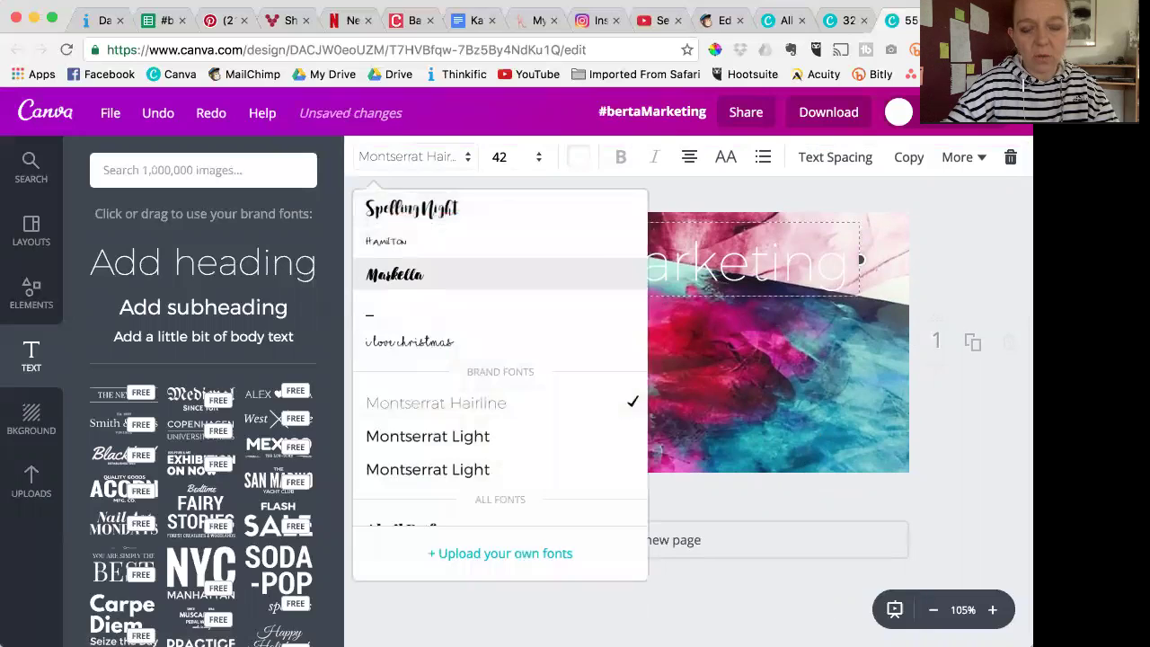
pyautogui.click(396, 274)
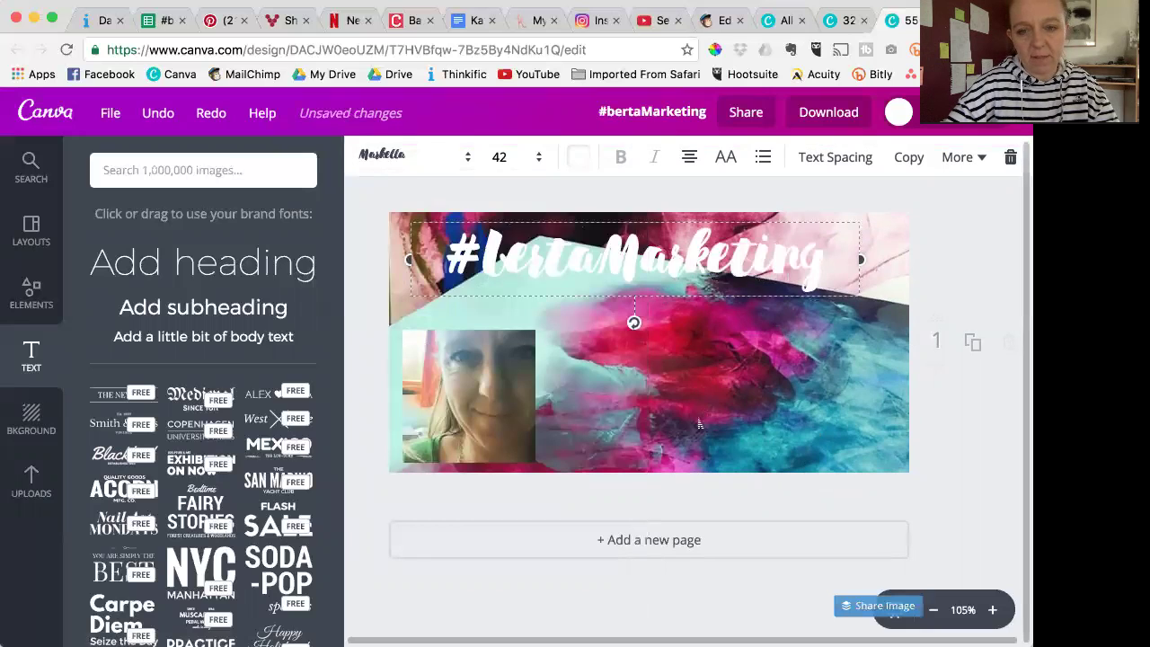
# - Move the background painting photo up so its pink and turquoise area fills the canvas
pyautogui.click(657, 393)
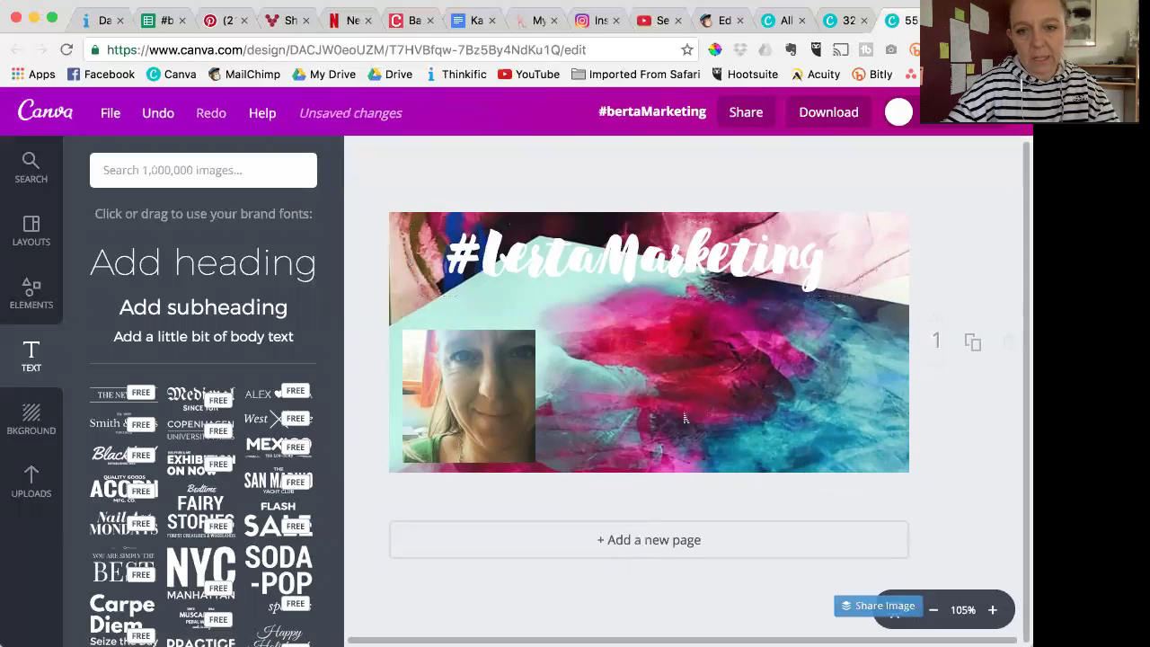
pyautogui.click(715, 400)
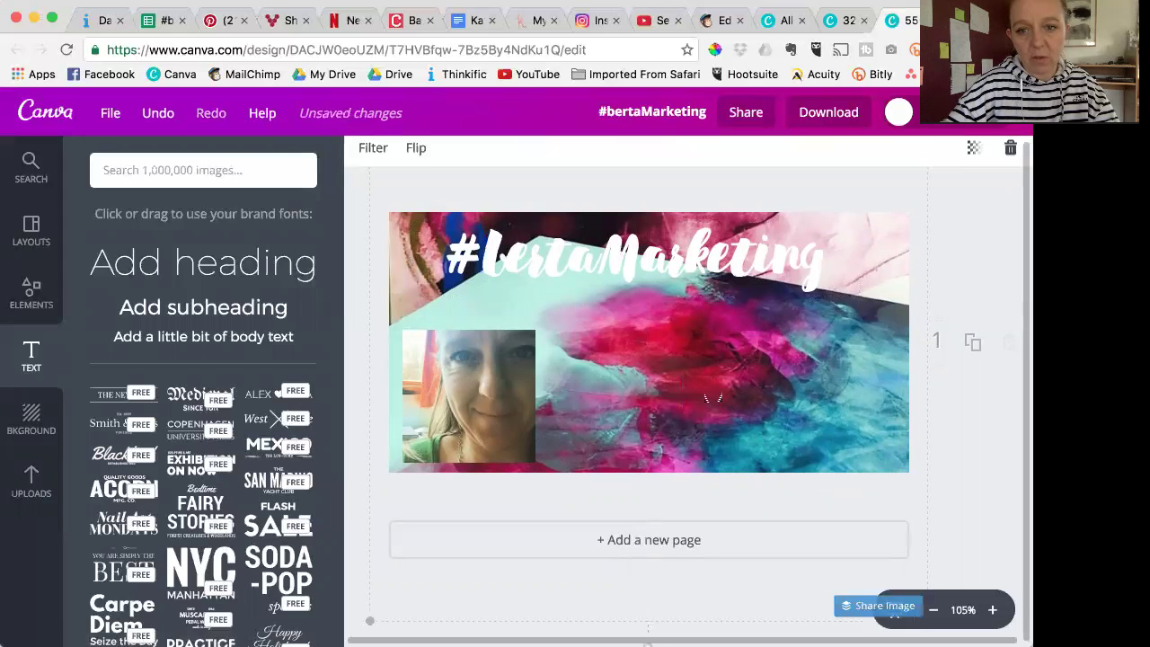
pyautogui.moveTo(713, 398); pyautogui.dragTo(705, 260)
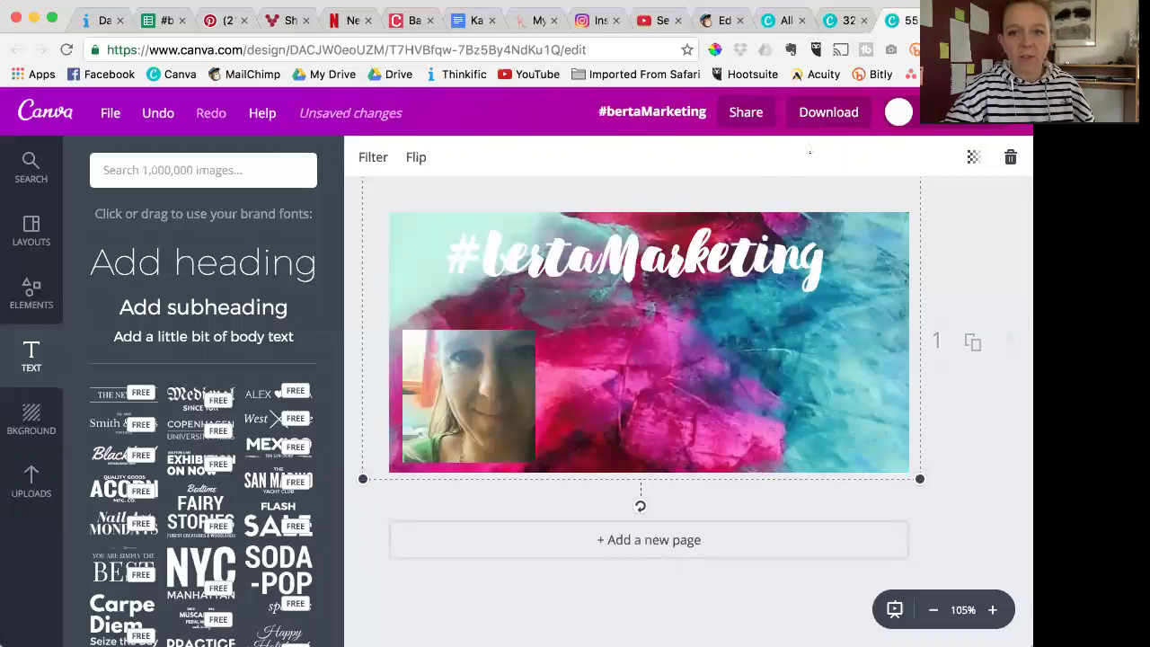
pyautogui.click(956, 221)
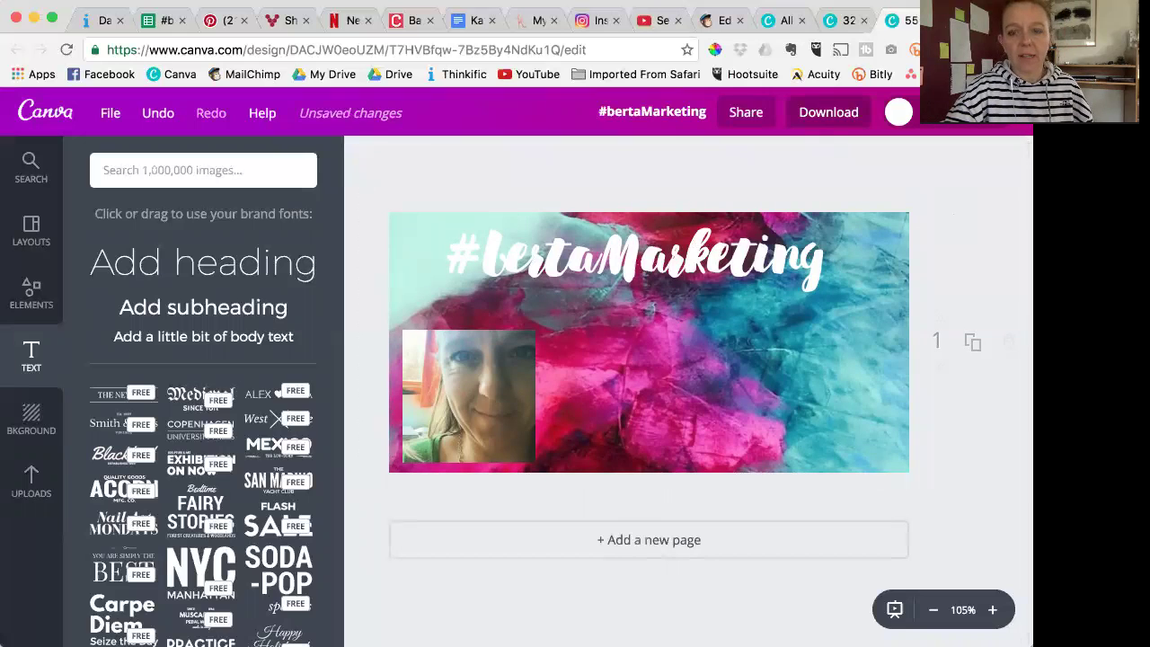
# - Download the finished header design as a JPG file
pyautogui.click(831, 115)
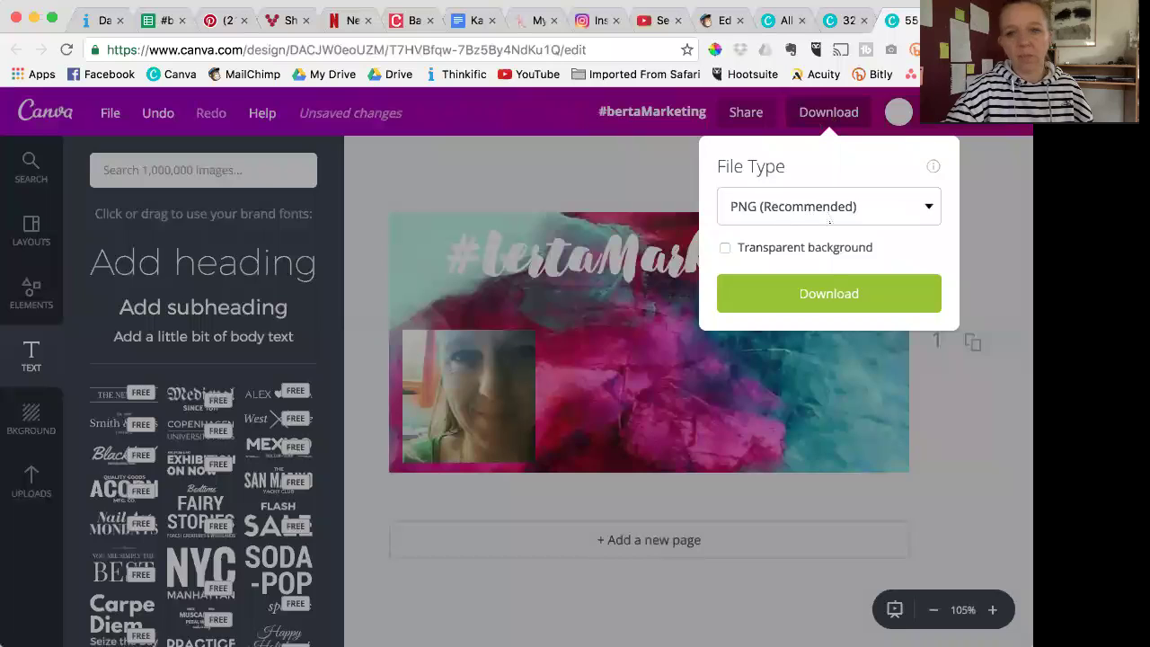
pyautogui.click(931, 213)
pyautogui.click(809, 206)
pyautogui.press('j')
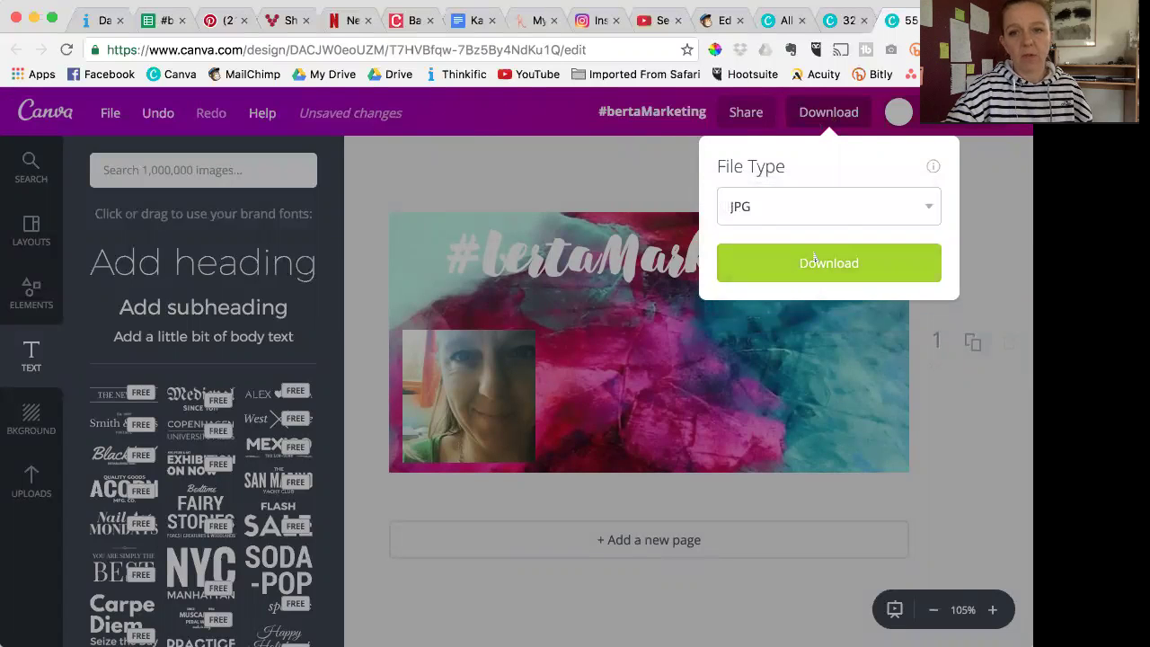
pyautogui.click(814, 258)
# - Switch to MailChimp and upload "#bertaMarketing (1).jpg" from the Downloads folder into the template's empty image block
pyautogui.click(719, 19)
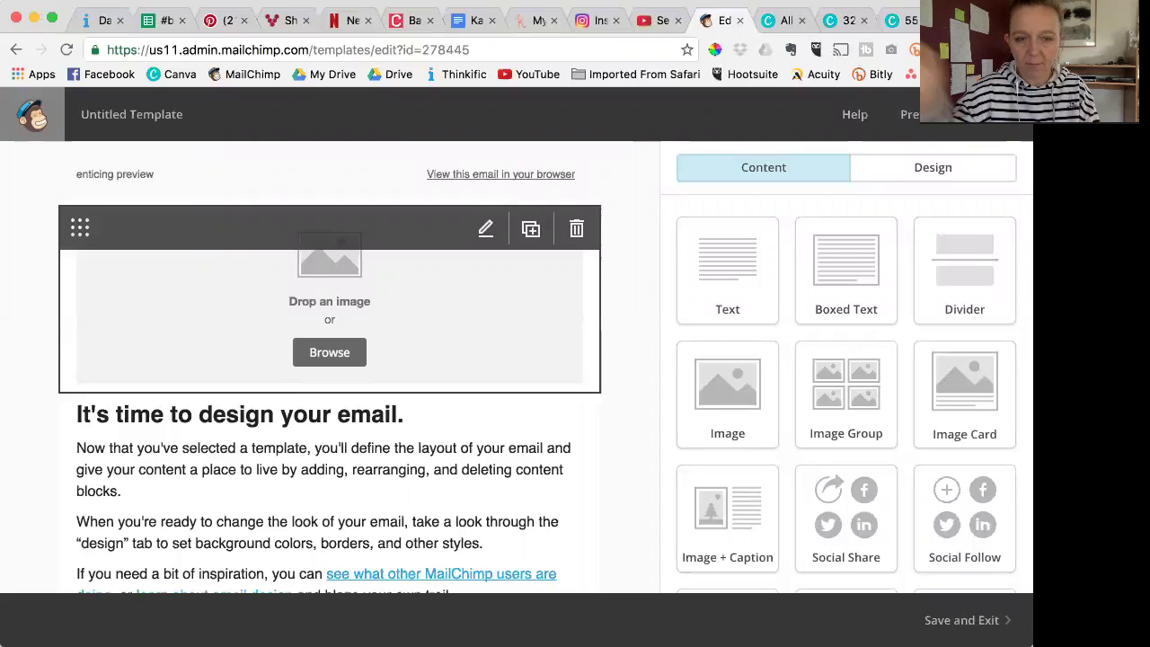
pyautogui.click(334, 361)
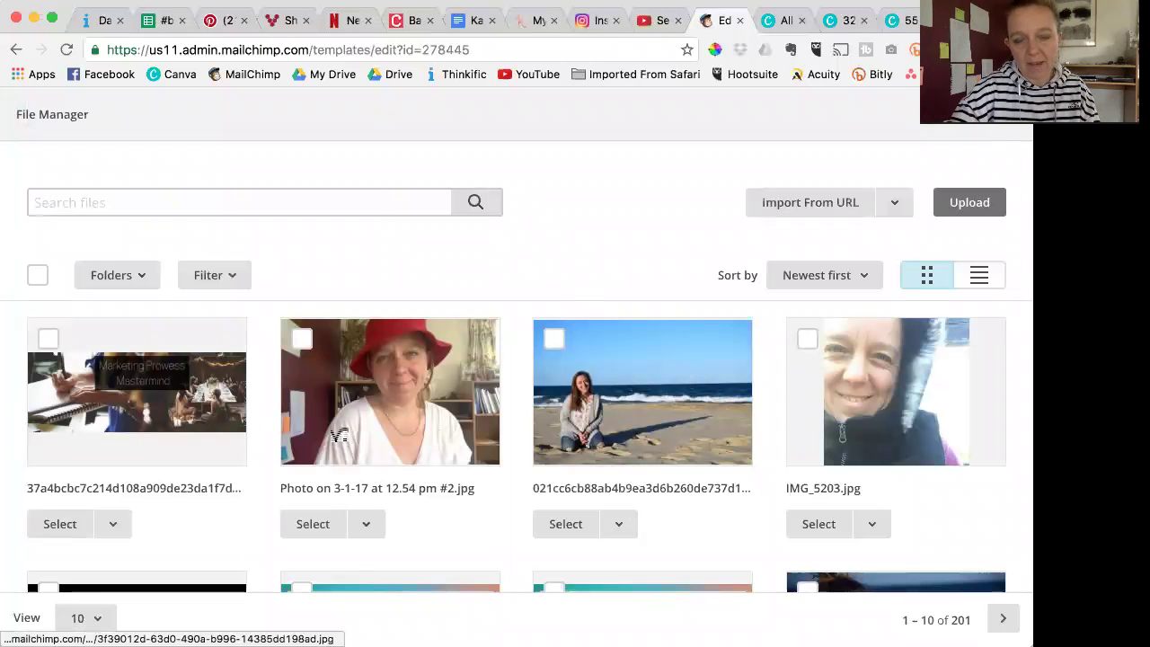
pyautogui.scroll(-5, 648, 438)
pyautogui.scroll(10, 648, 439)
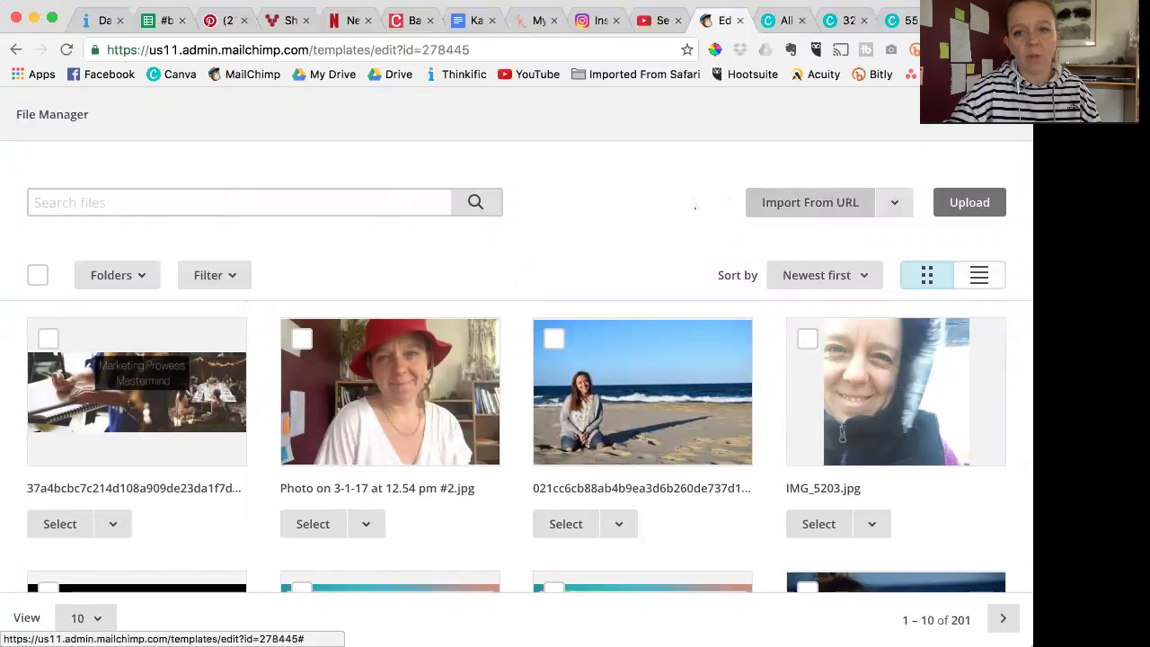
pyautogui.click(957, 195)
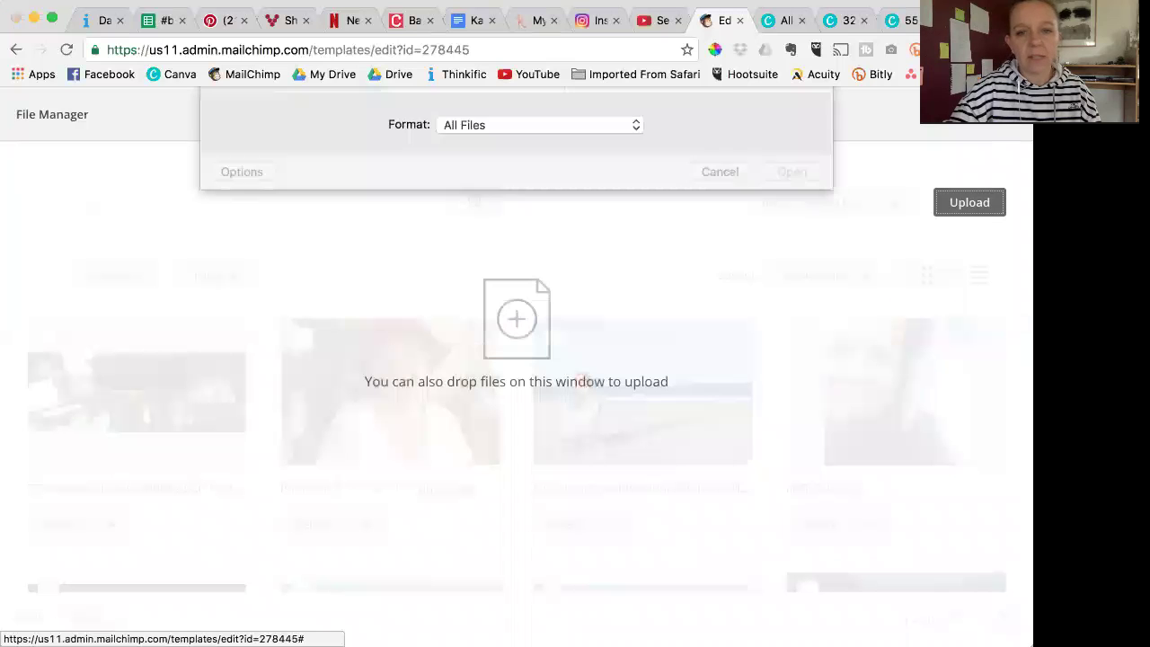
pyautogui.scroll(-5, 315, 306)
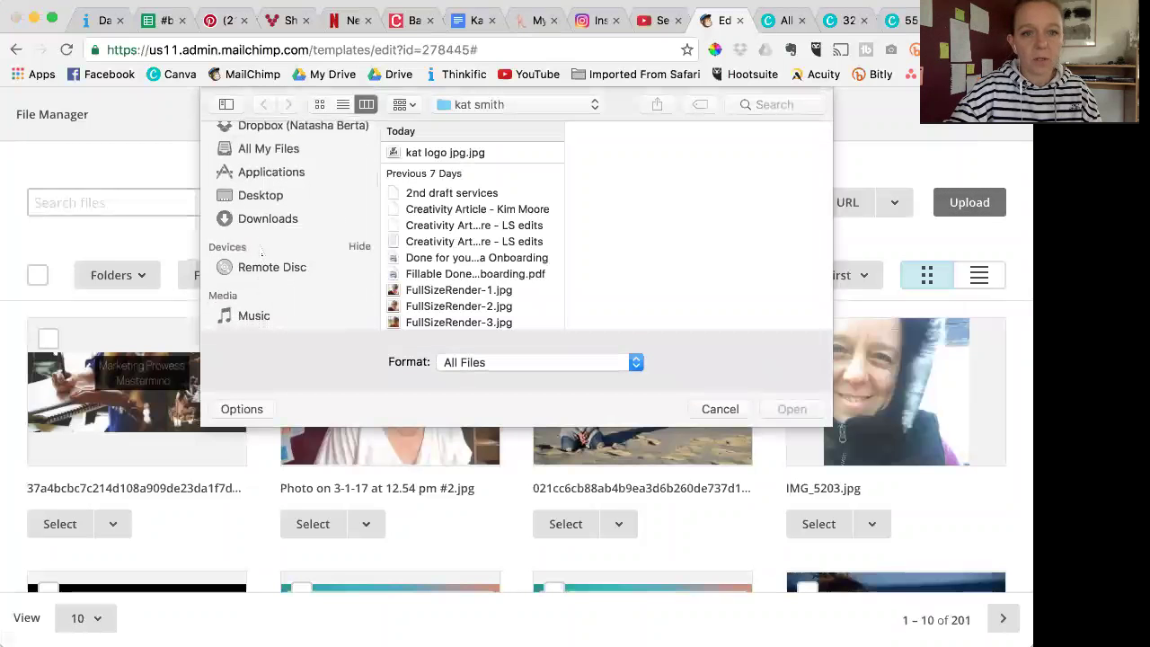
pyautogui.click(269, 220)
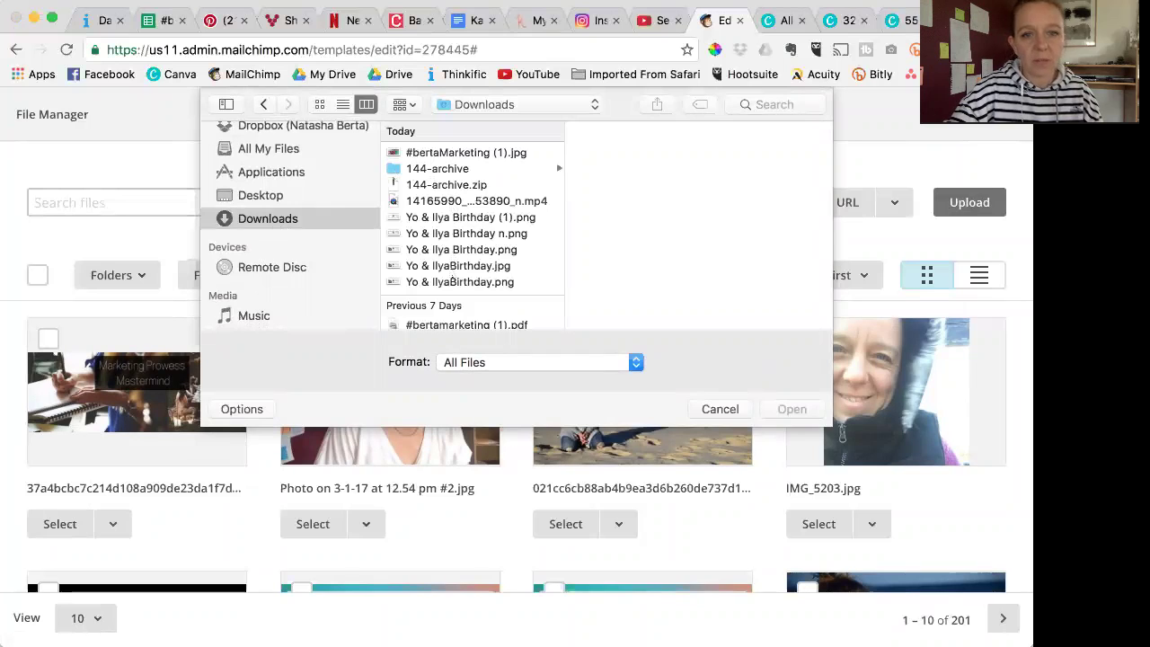
pyautogui.click(432, 152)
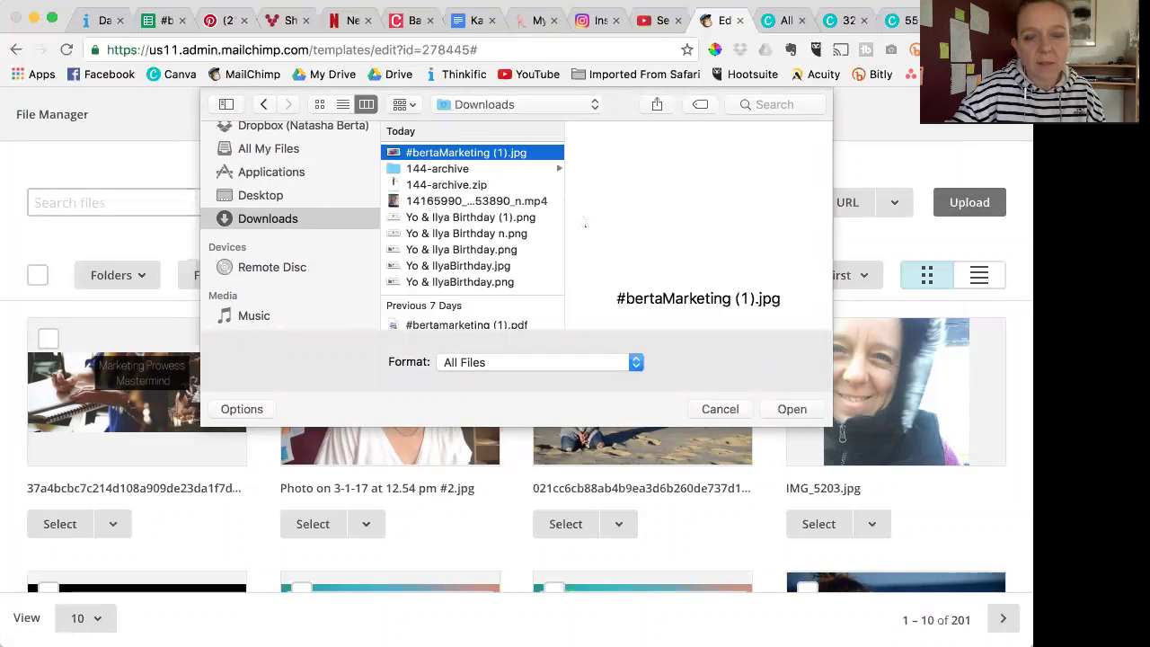
pyautogui.click(790, 410)
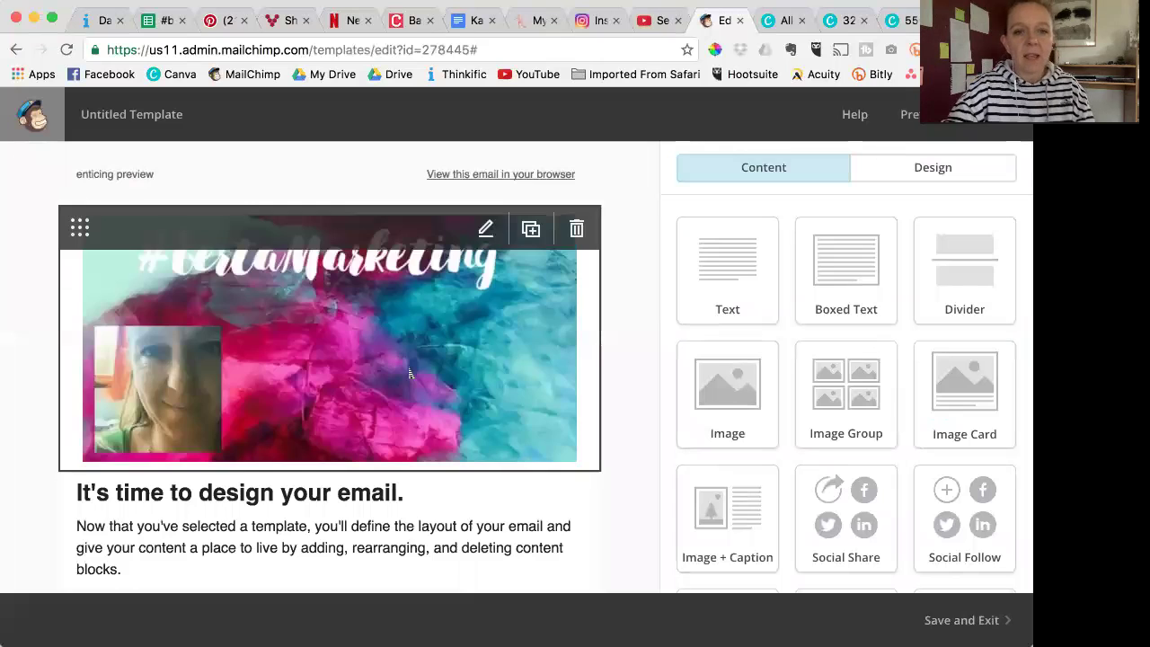
# - Resize the #bertaMarketing header image to 320 × 160 with locked proportions, apply it and save the image block
pyautogui.click(351, 368)
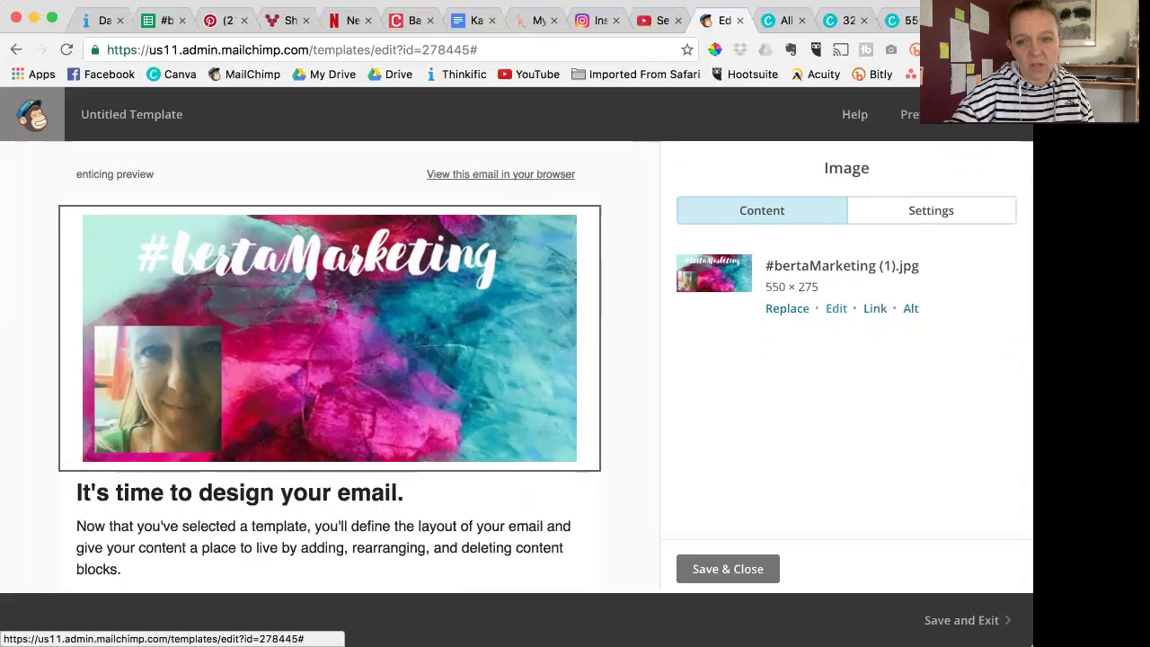
pyautogui.click(837, 310)
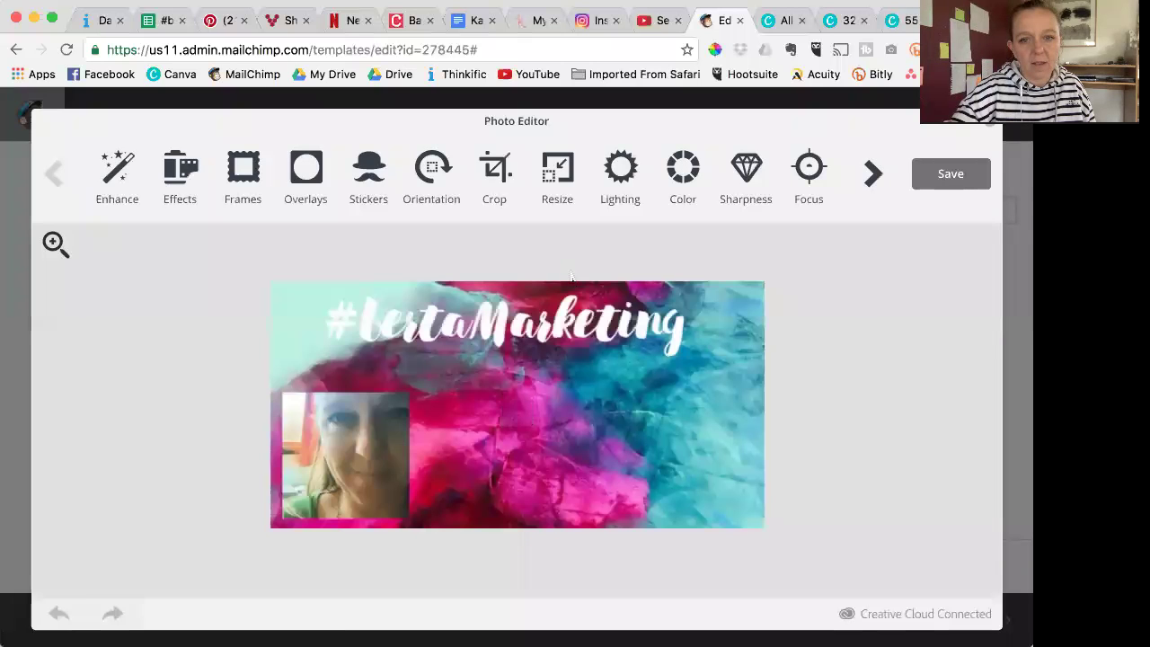
pyautogui.click(557, 171)
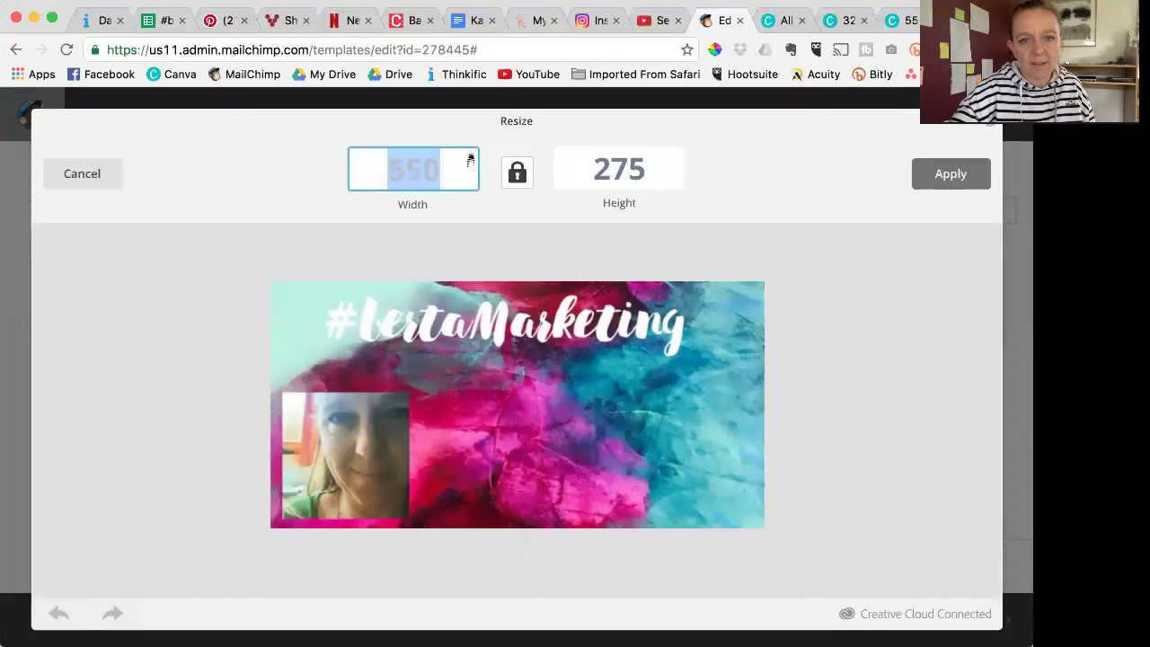
pyautogui.click(414, 170)
pyautogui.doubleClick(414, 172)
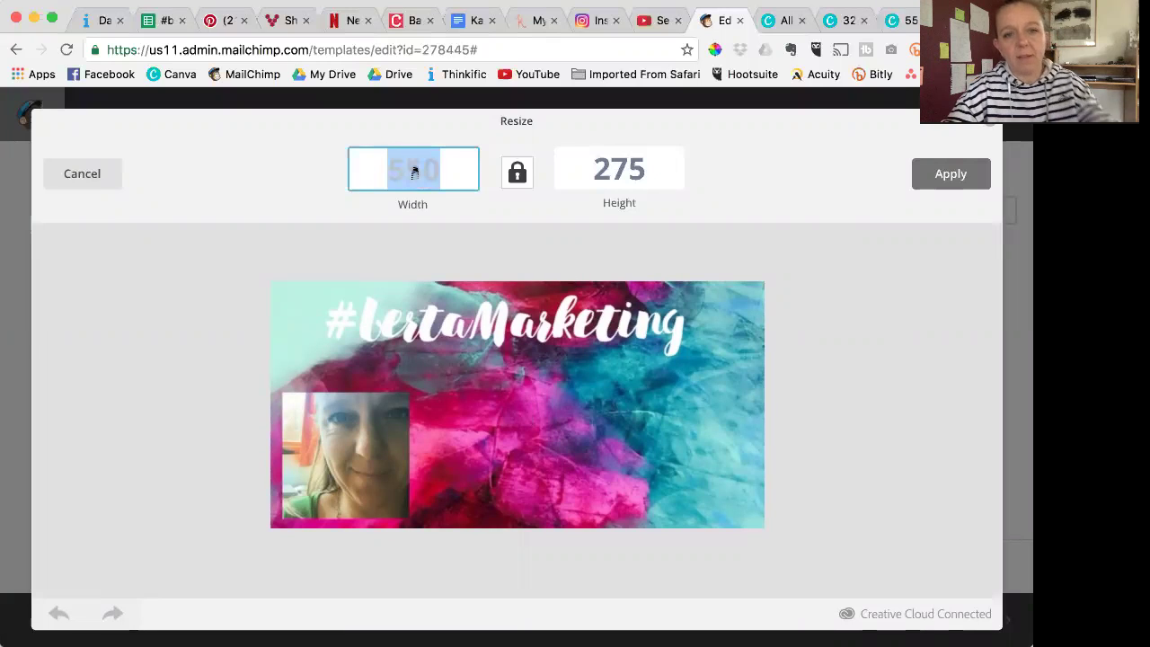
pyautogui.write('22')
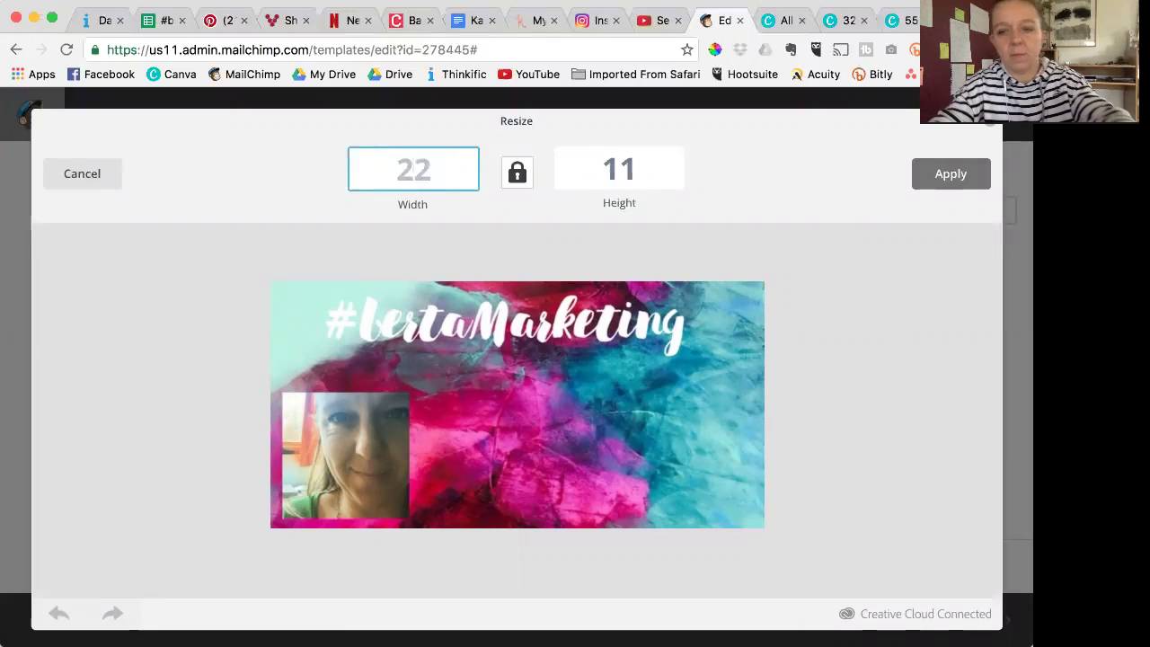
pyautogui.press('BackSpace')
pyautogui.press('BackSpace')
pyautogui.write('320')
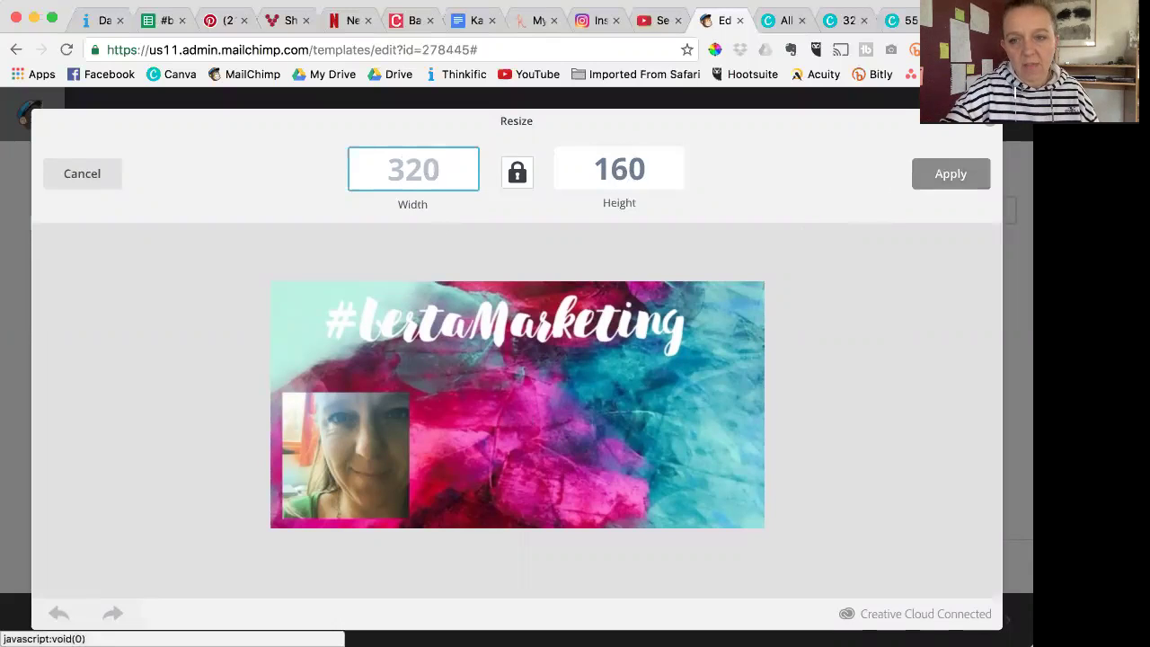
pyautogui.click(951, 174)
pyautogui.click(951, 174)
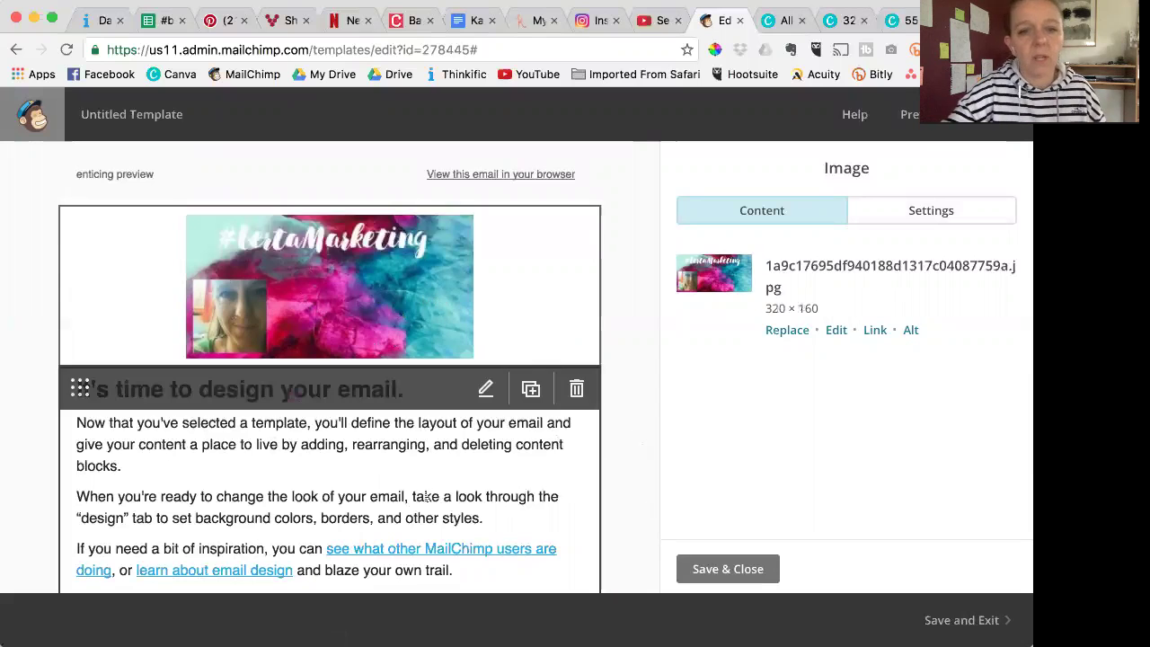
pyautogui.scroll(-2, 427, 497)
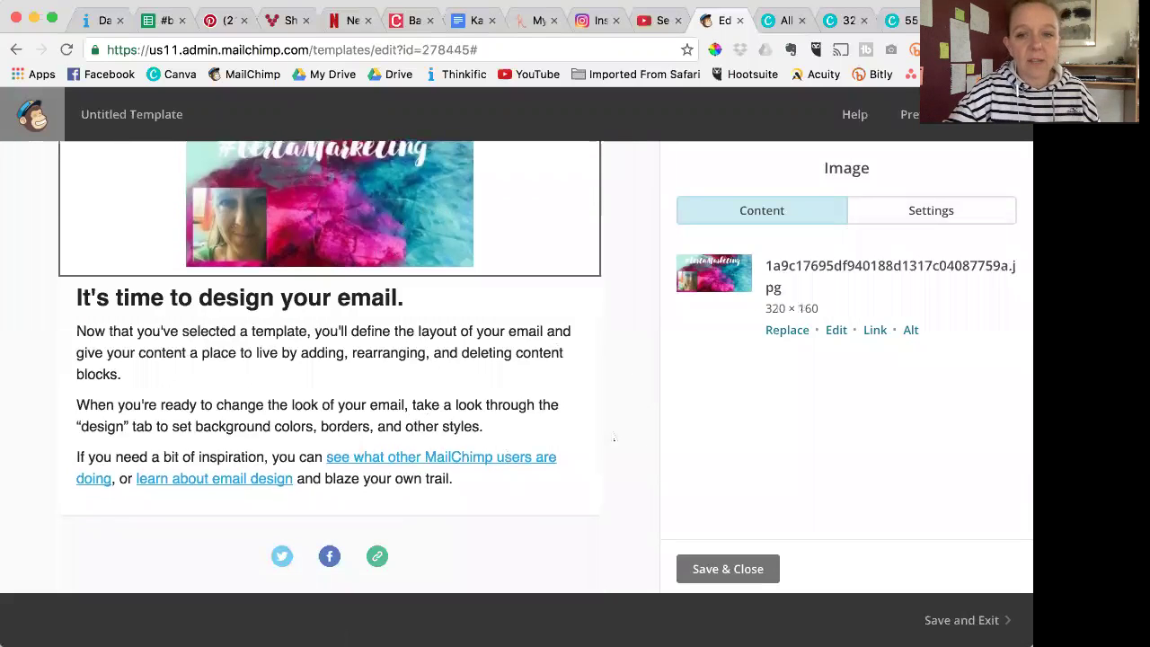
pyautogui.click(727, 569)
# - Look over the template's header, body text and footer, and the content blocks available to add
pyautogui.scroll(2, 496, 347)
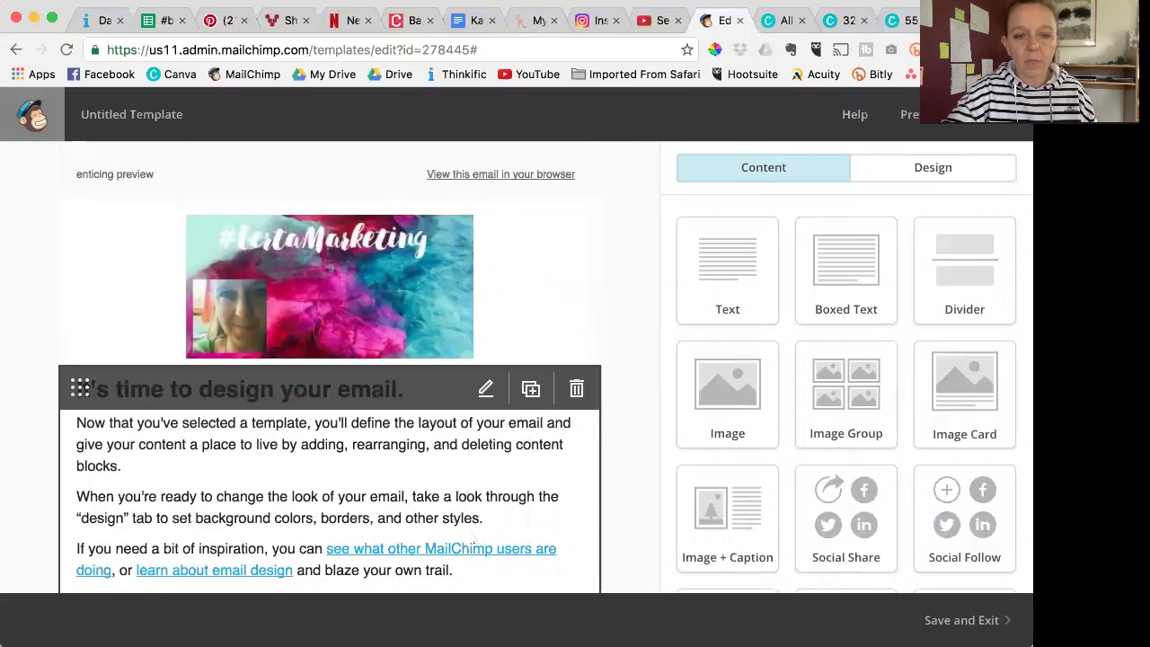
pyautogui.scroll(-5, 410, 490)
pyautogui.scroll(5, 409, 489)
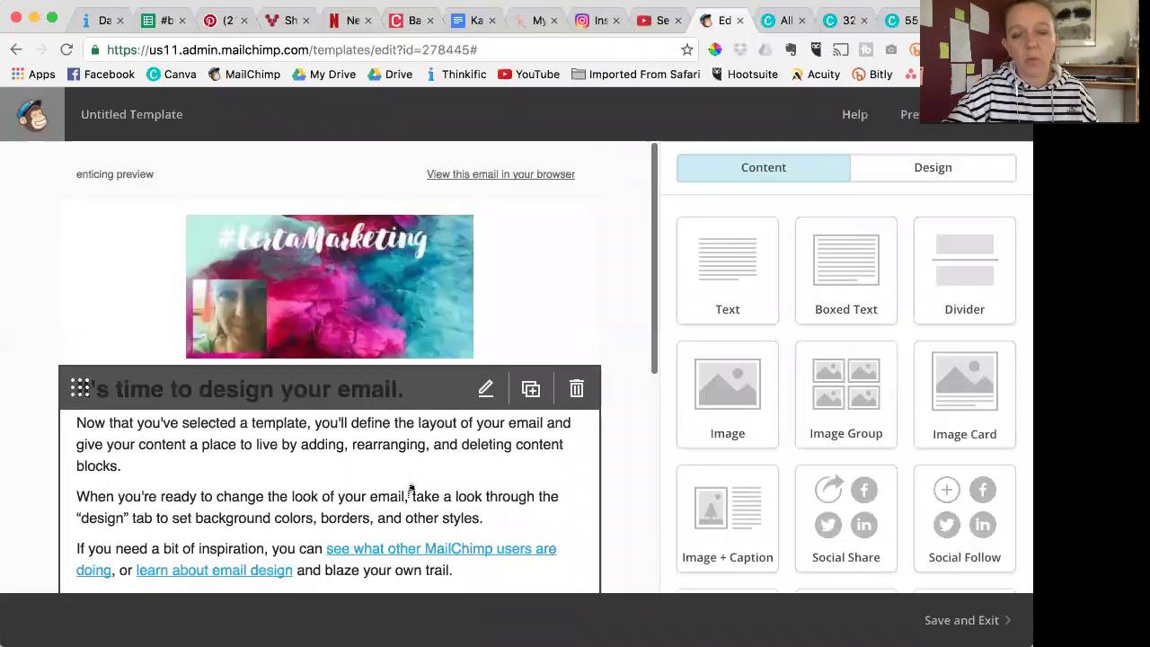
pyautogui.scroll(1, 148, 207)
pyautogui.scroll(-3, 288, 319)
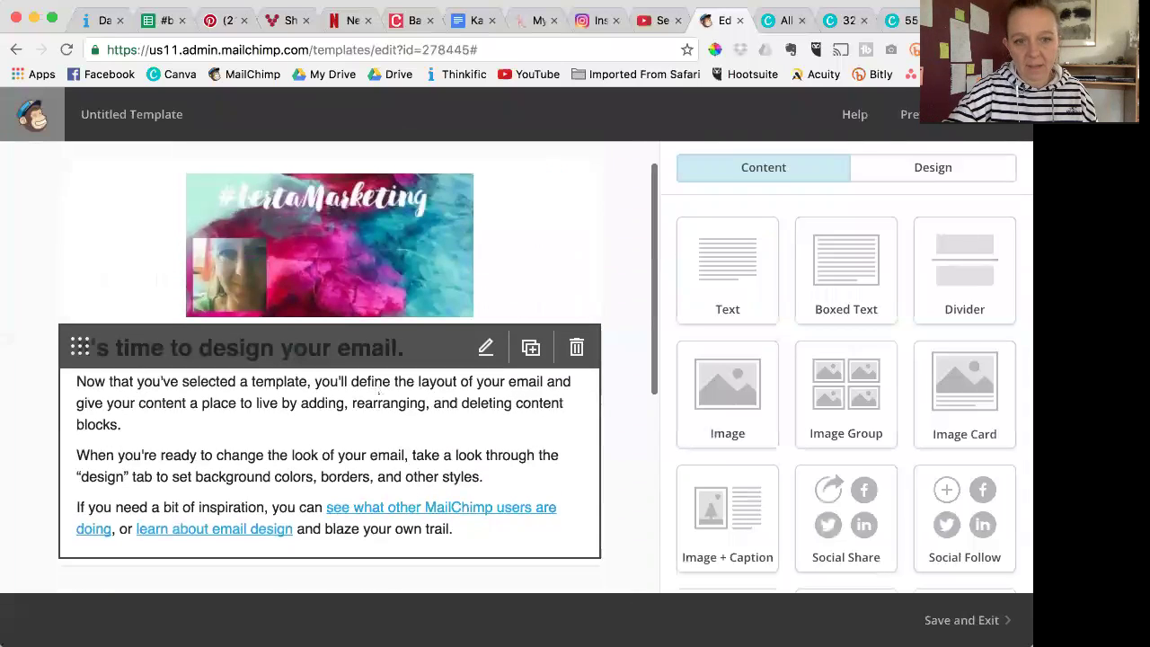
pyautogui.scroll(-3, 354, 391)
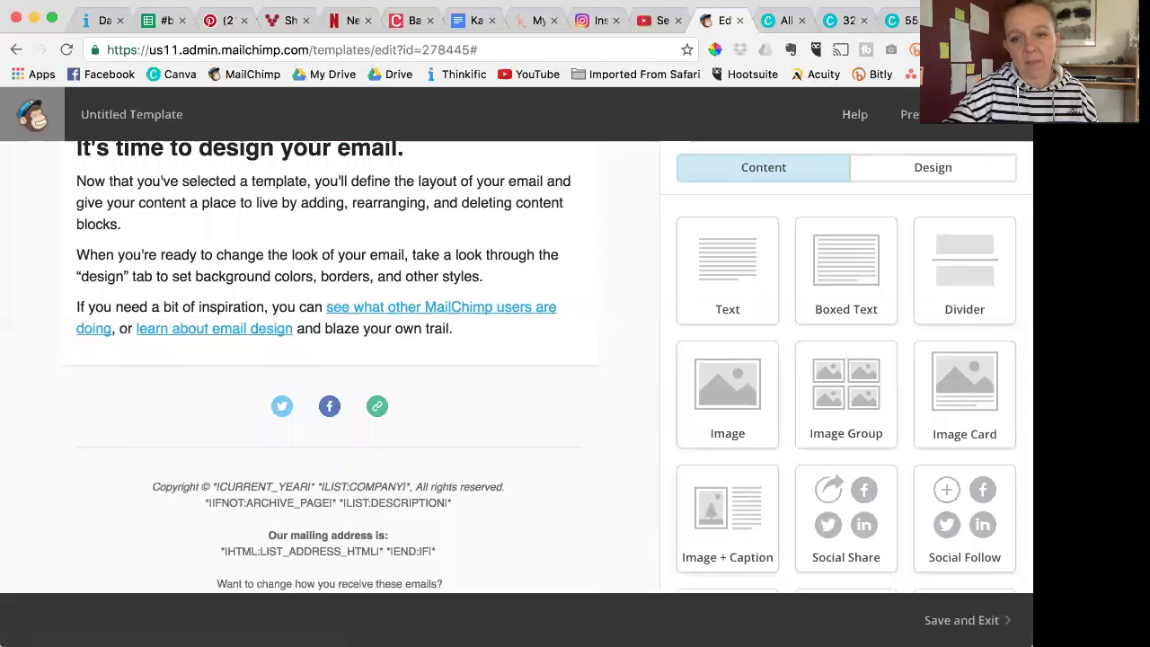
pyautogui.scroll(-3, 728, 489)
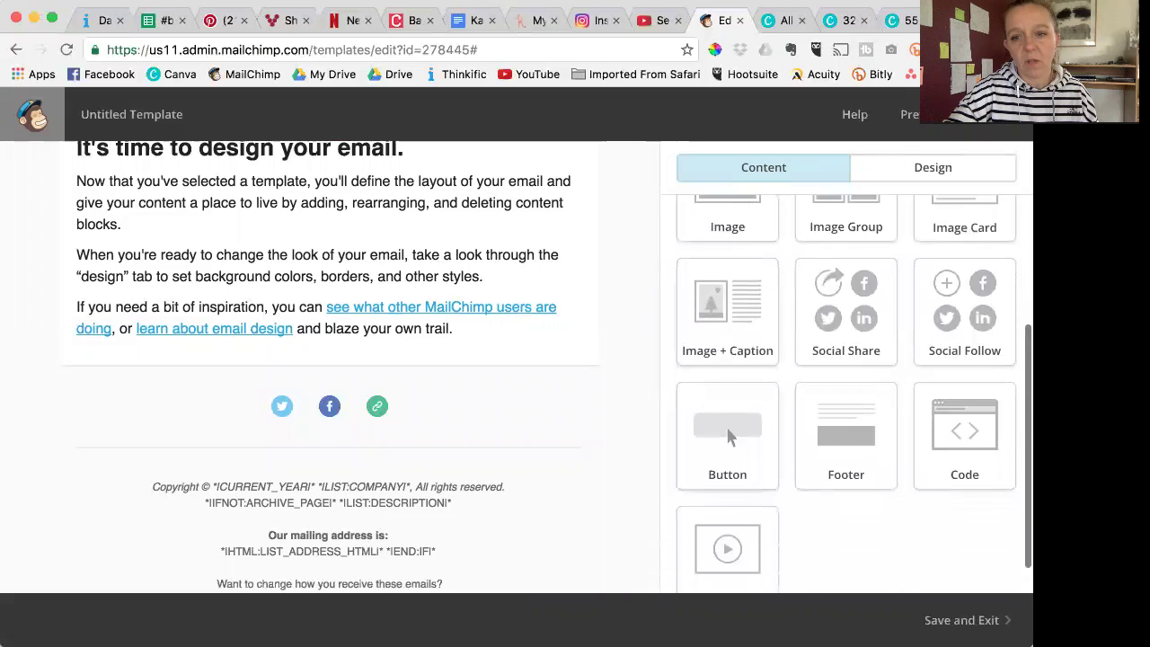
pyautogui.scroll(5, 728, 398)
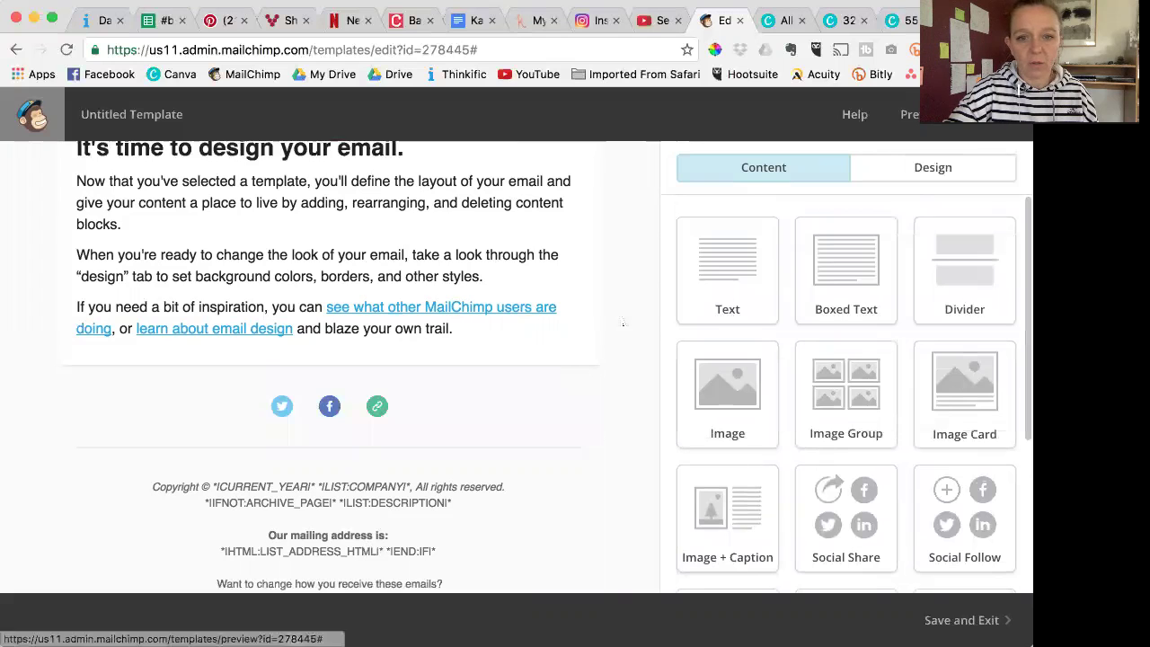
pyautogui.scroll(5, 622, 320)
pyautogui.scroll(-3, 622, 320)
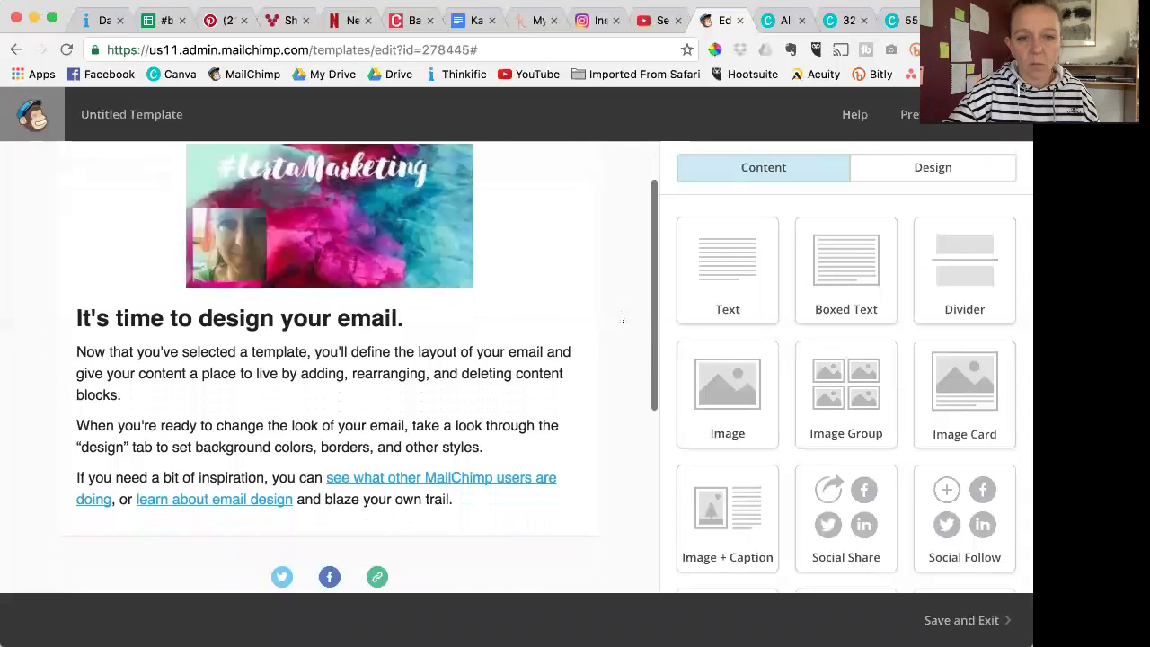
# - Replace all placeholder text in the body text block with the heading "Start writing your own copy"
pyautogui.click(392, 344)
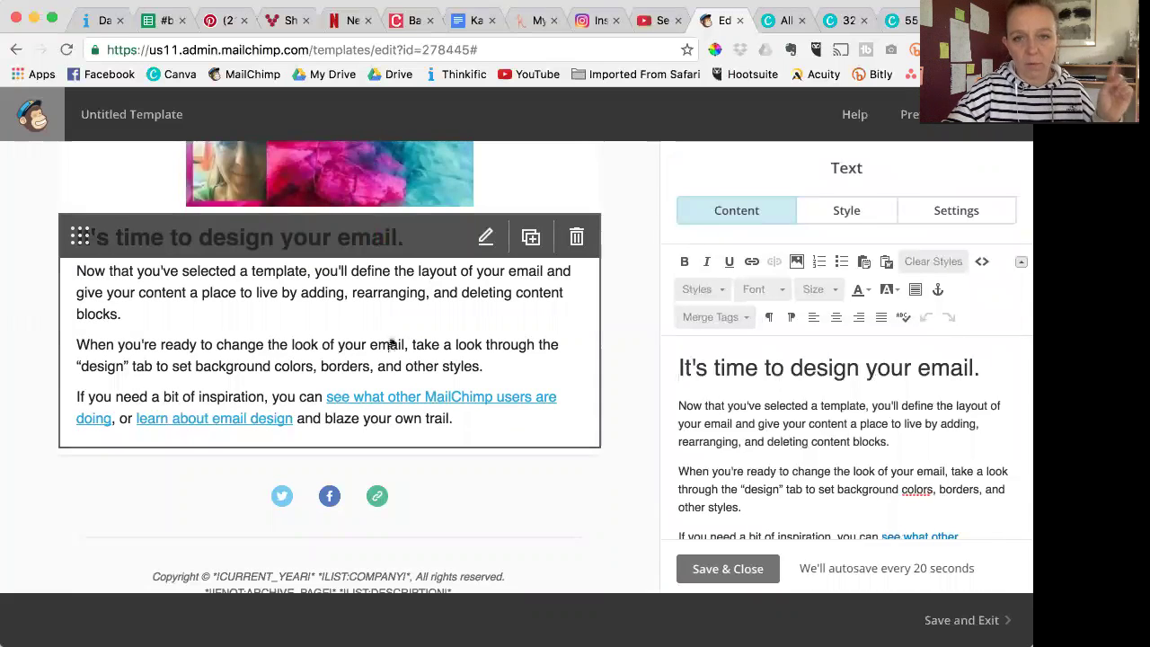
pyautogui.click(695, 369)
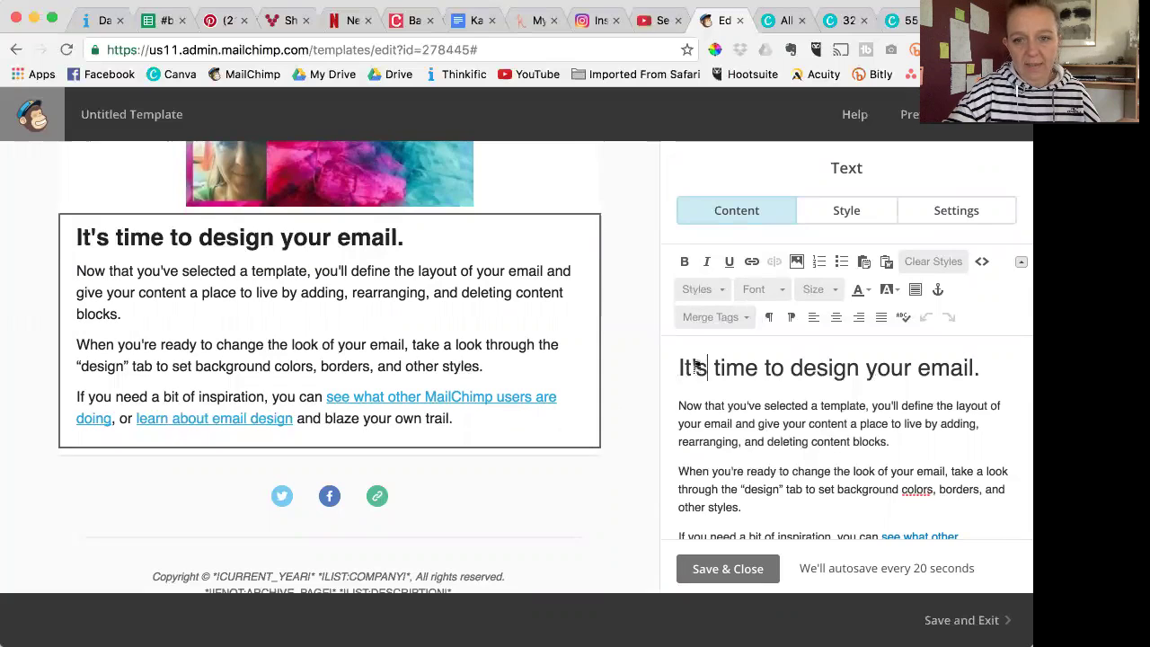
pyautogui.click(676, 369)
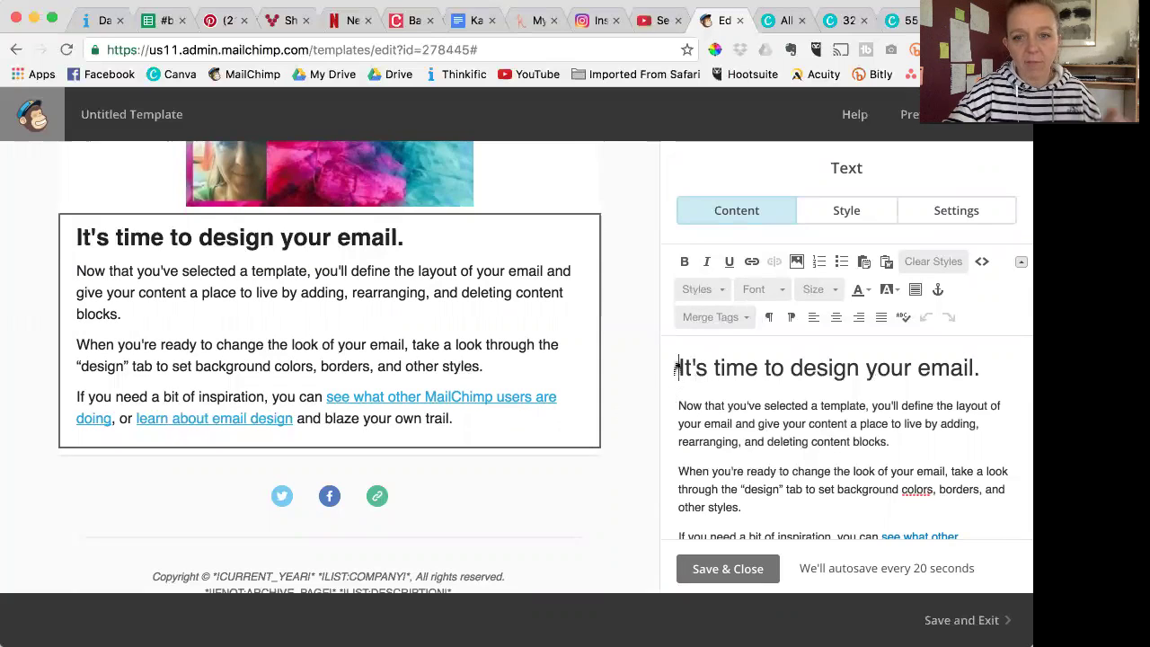
pyautogui.press('super+a')
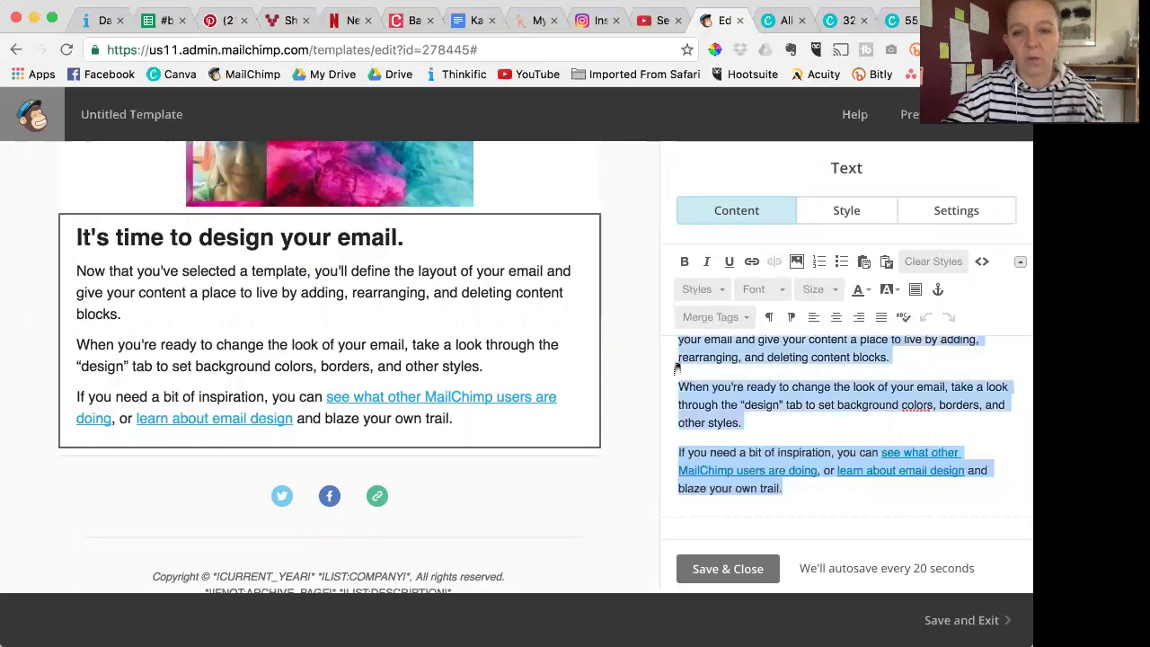
pyautogui.press('BackSpace')
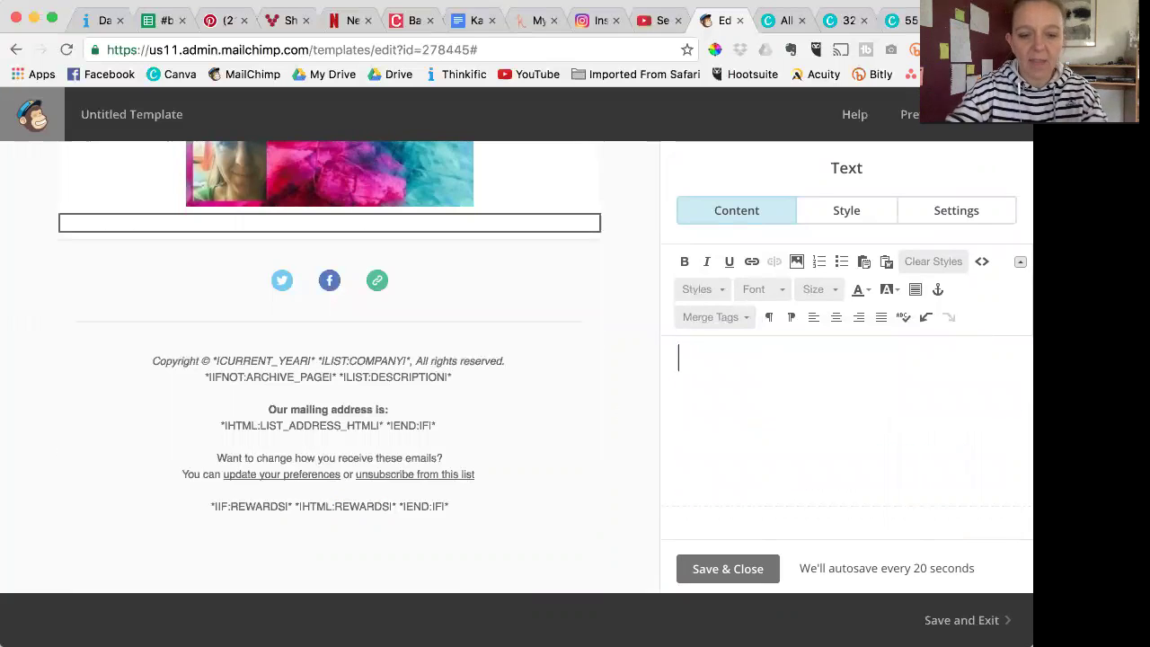
pyautogui.write('Start ')
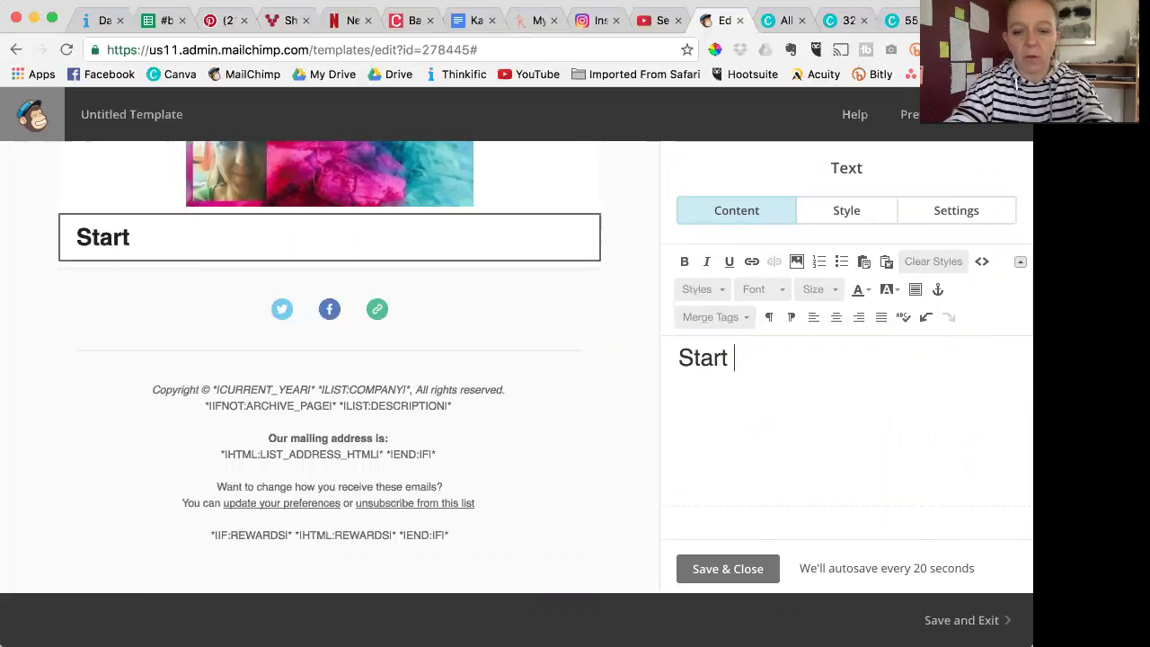
pyautogui.write('writing your')
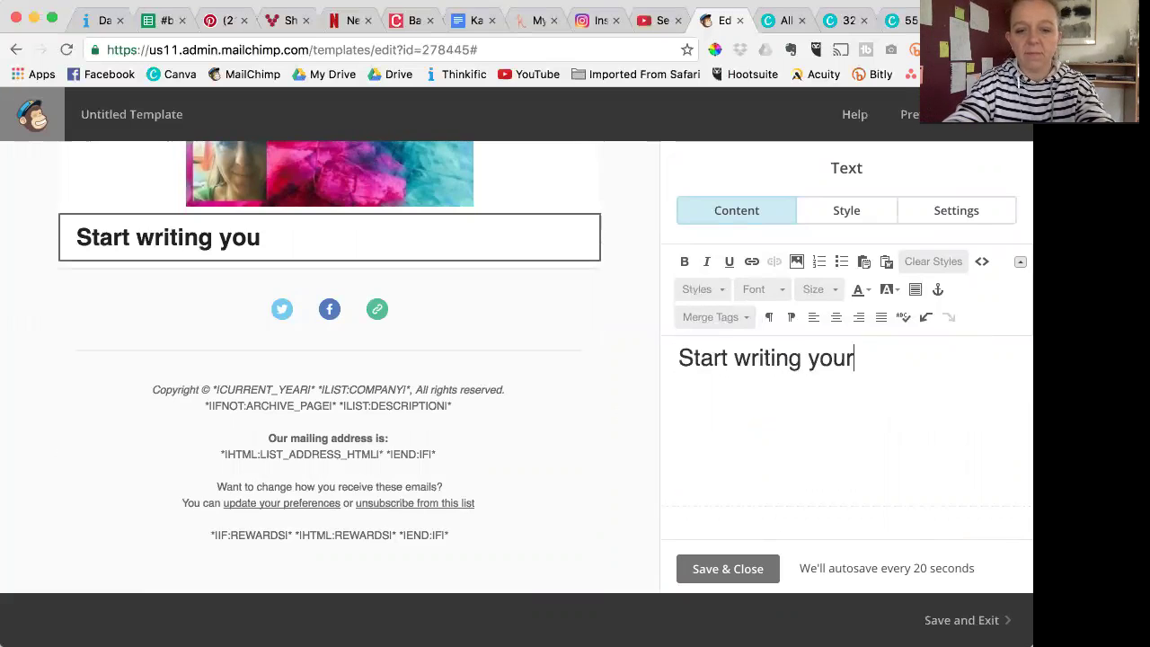
pyautogui.write(' own copy')
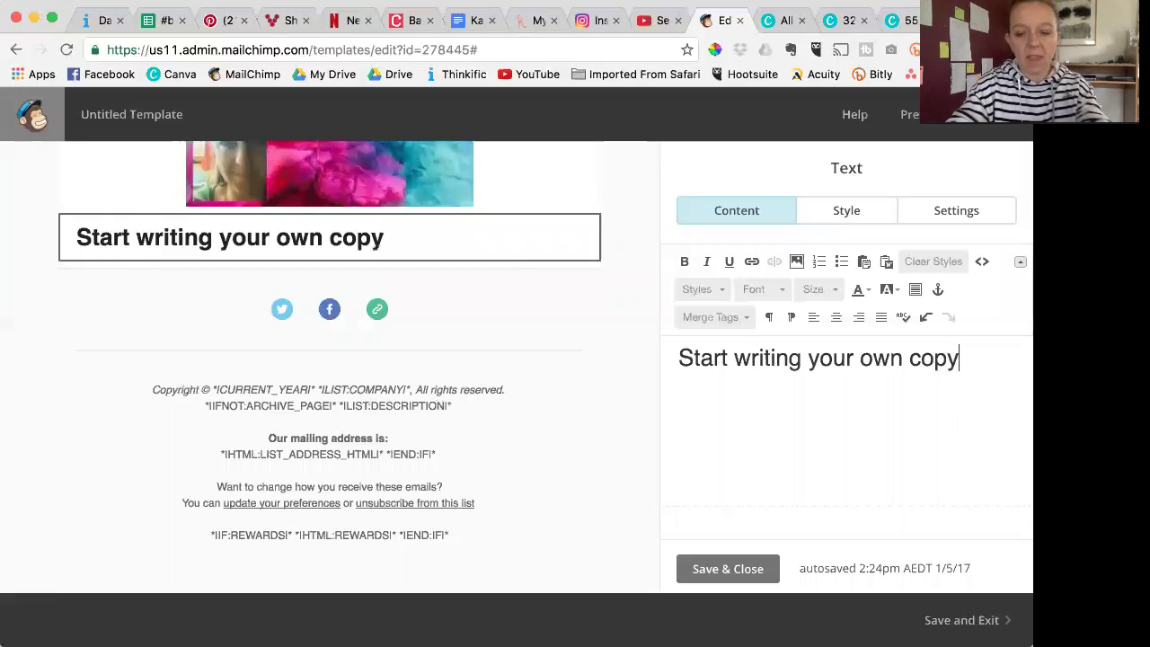
# - Set the "Start writing your own copy" heading's font to Lora and its size to 32
pyautogui.press('super+a')
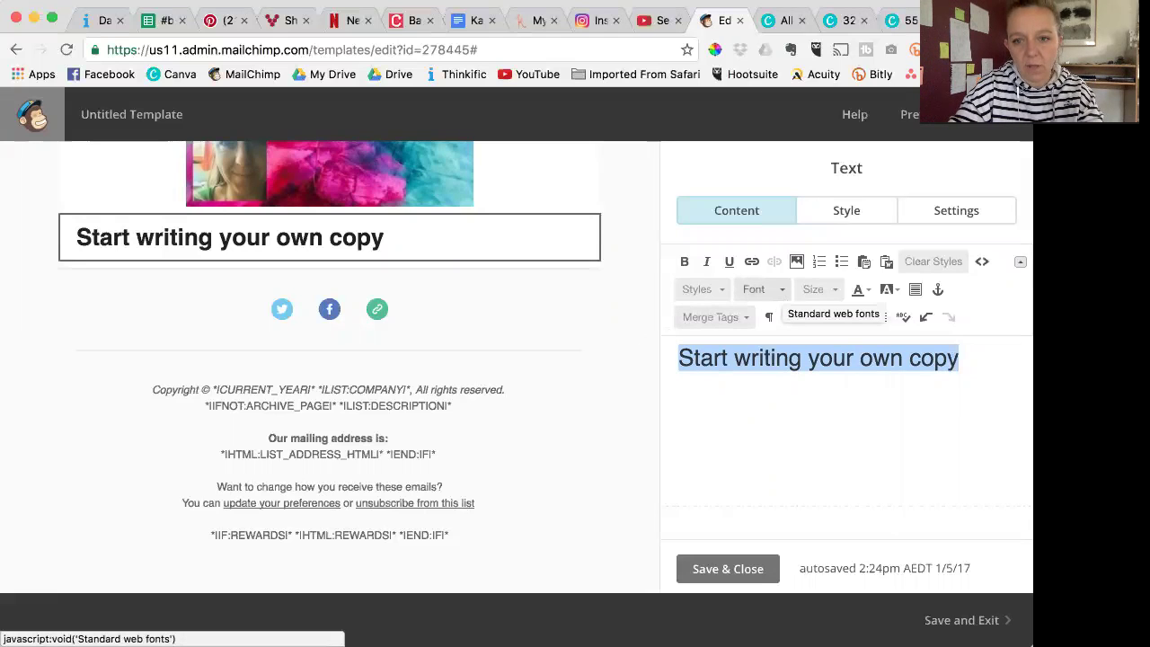
pyautogui.click(784, 300)
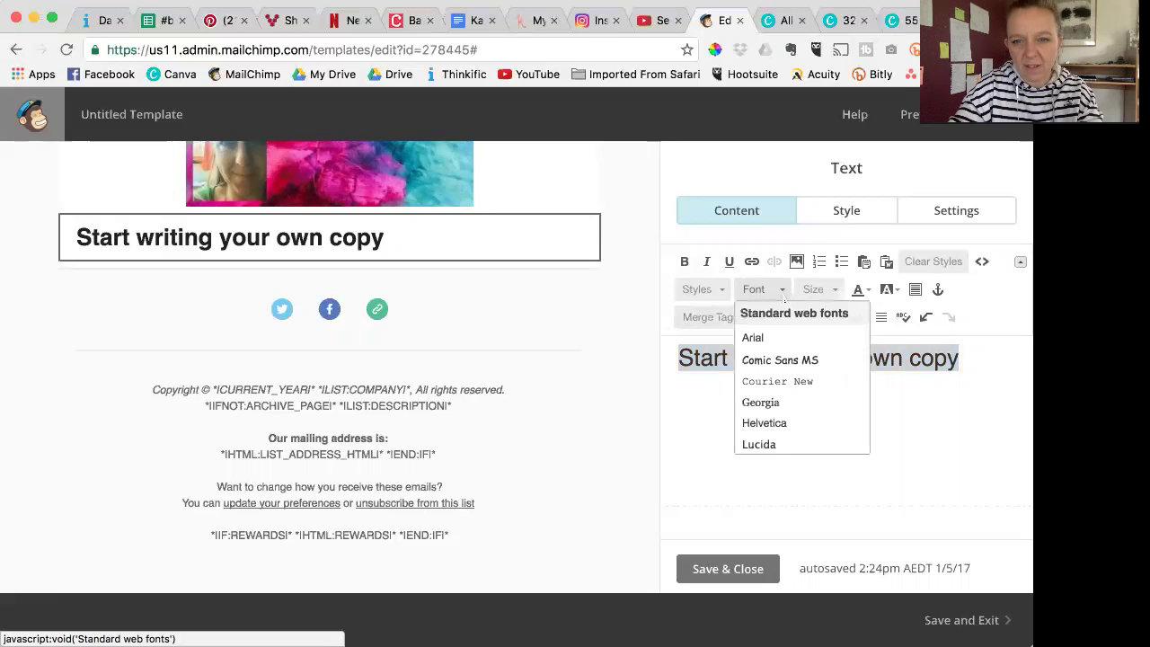
pyautogui.scroll(-5, 782, 387)
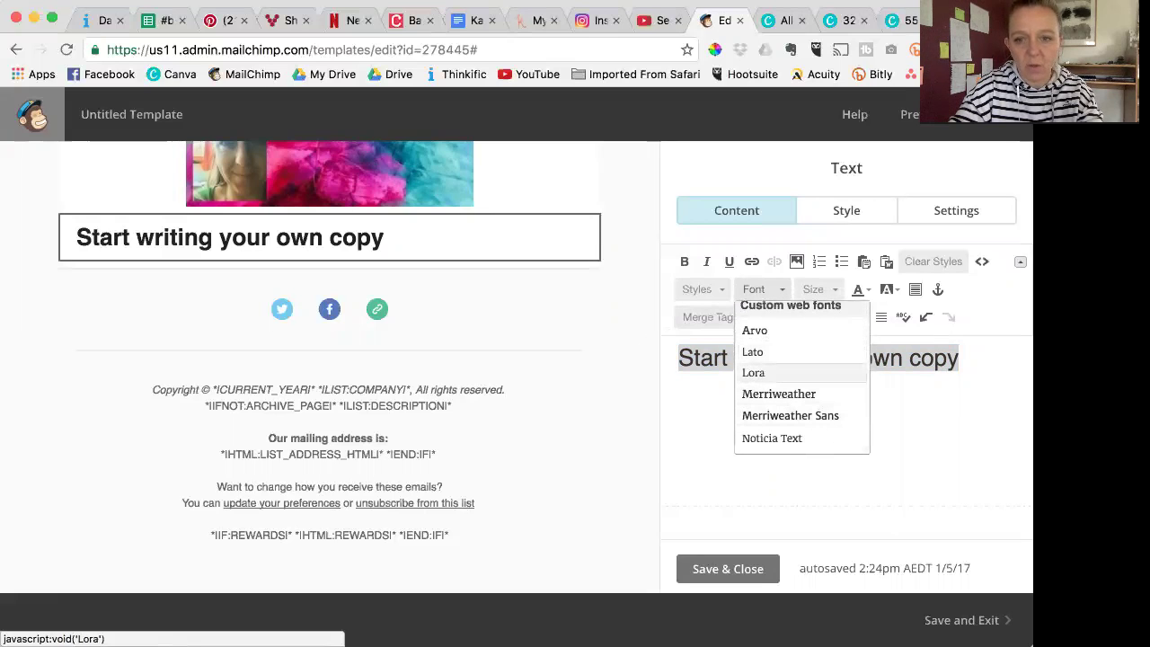
pyautogui.click(755, 372)
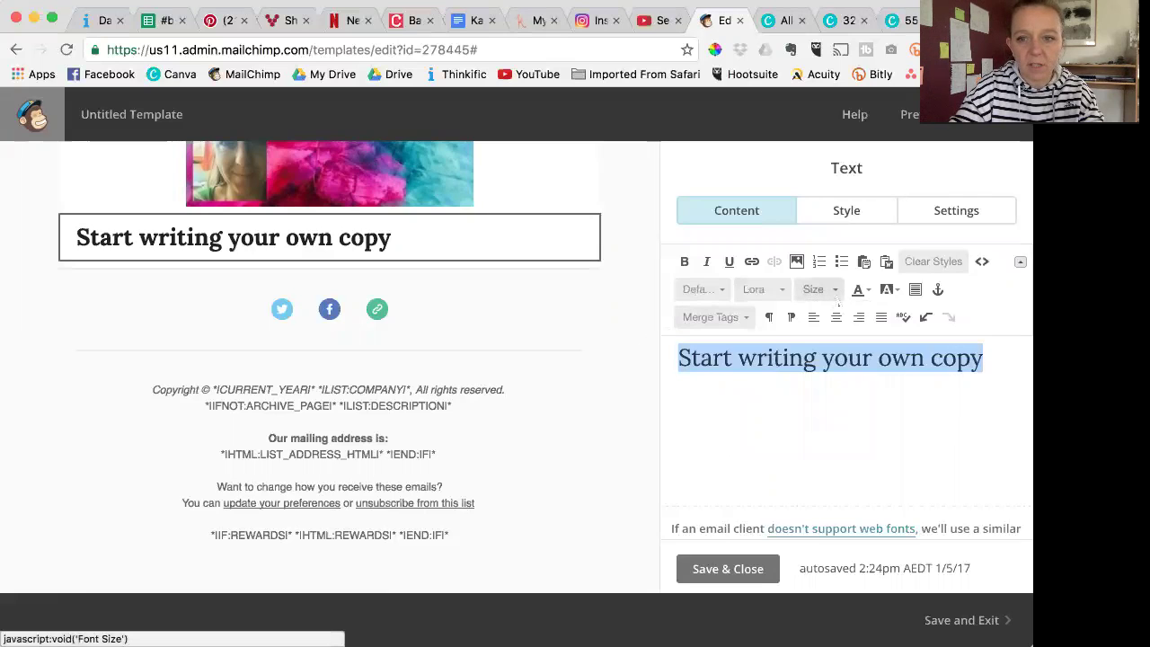
pyautogui.click(838, 289)
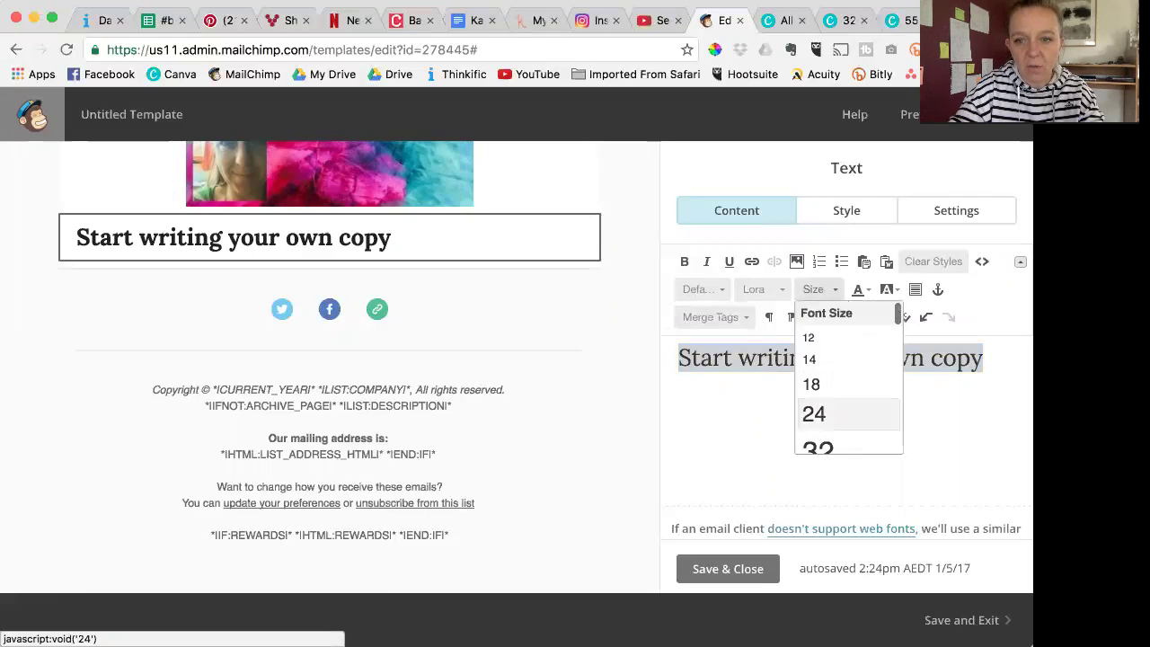
pyautogui.click(818, 445)
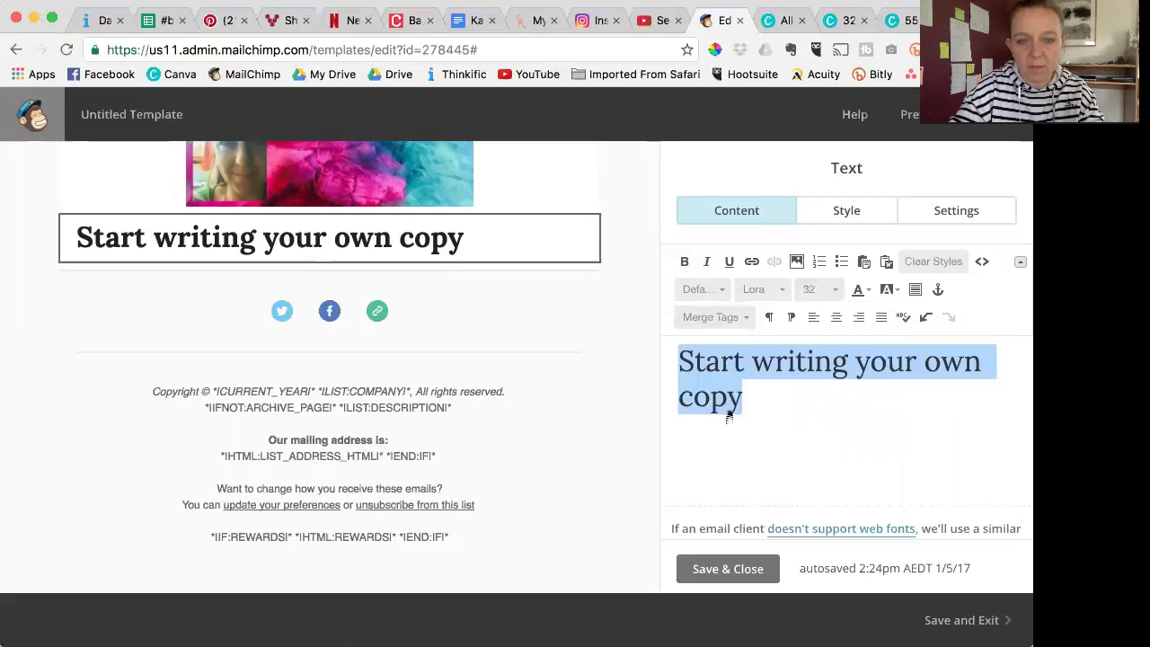
# - Below the heading, add the lines "Say something personal" and "Like you're writing to a friend", followed by a blank line
pyautogui.click(764, 403)
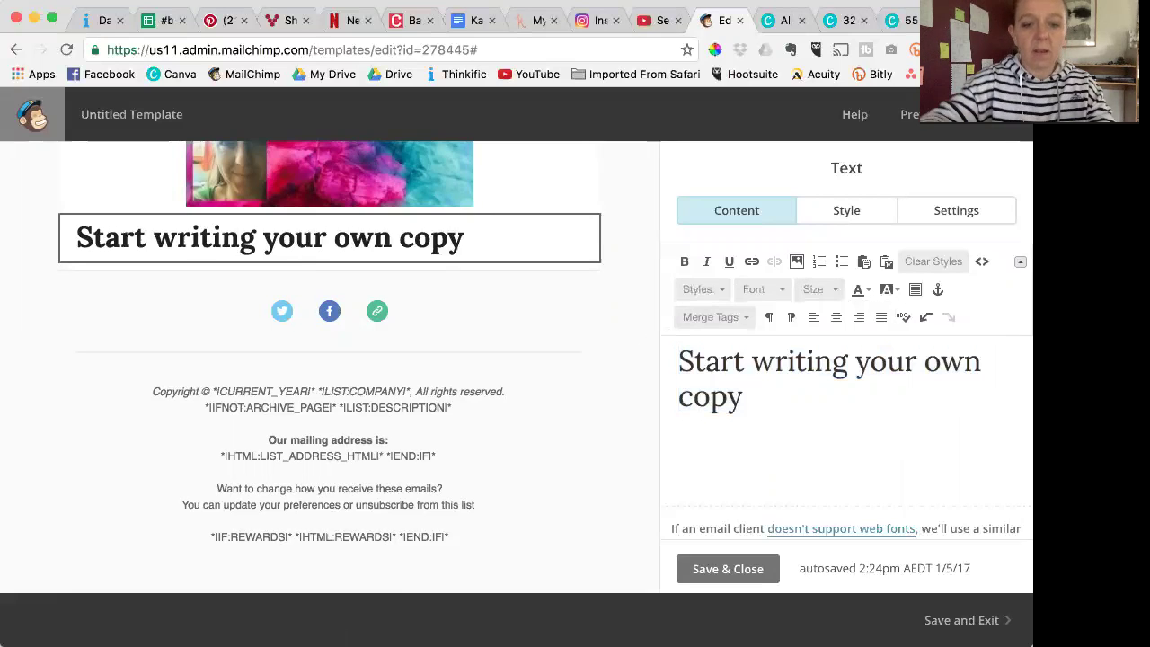
pyautogui.write('Say so')
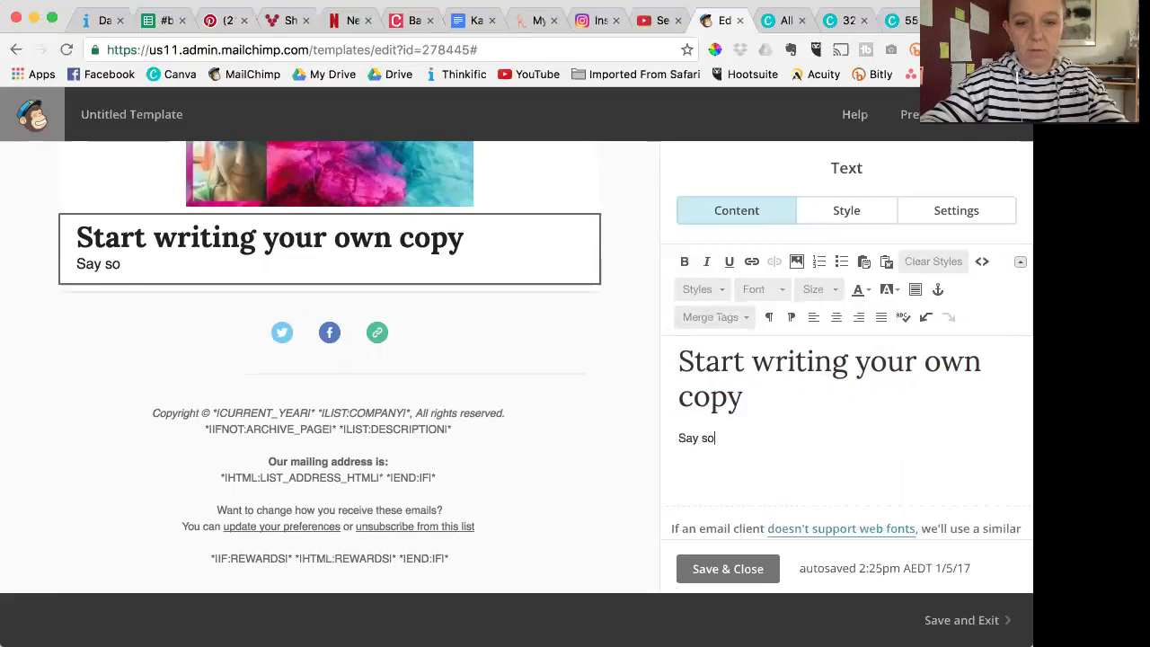
pyautogui.write('mething person')
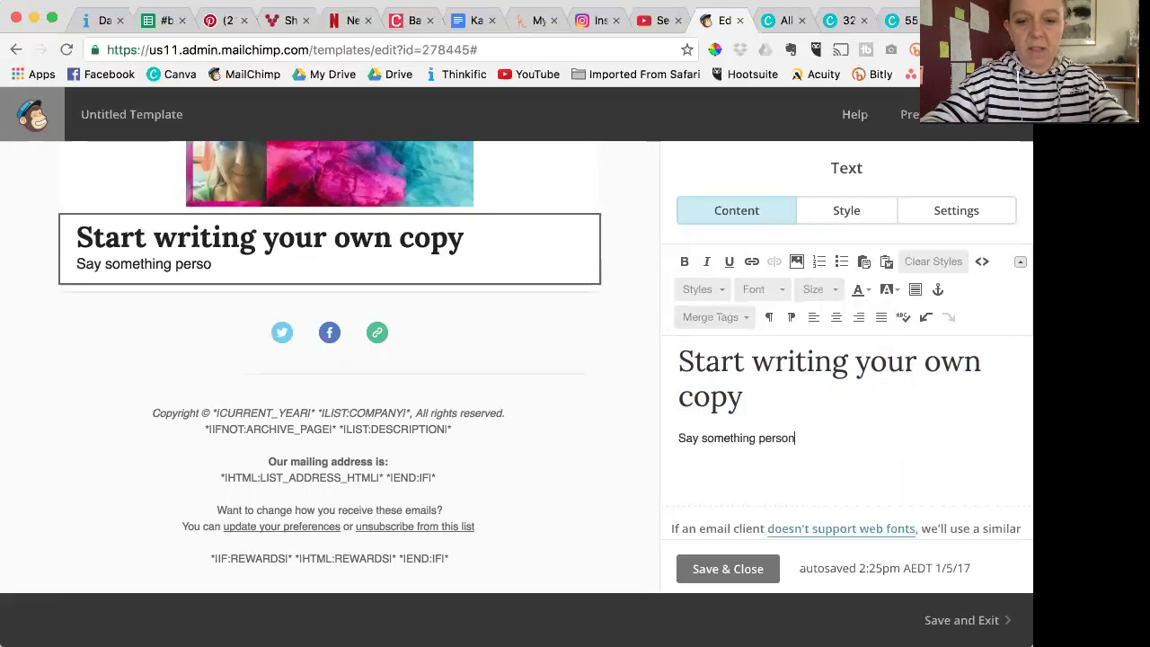
pyautogui.press('Return')
pyautogui.write("Like you're writing to a friend")
pyautogui.press('Return')
pyautogui.press('Return')
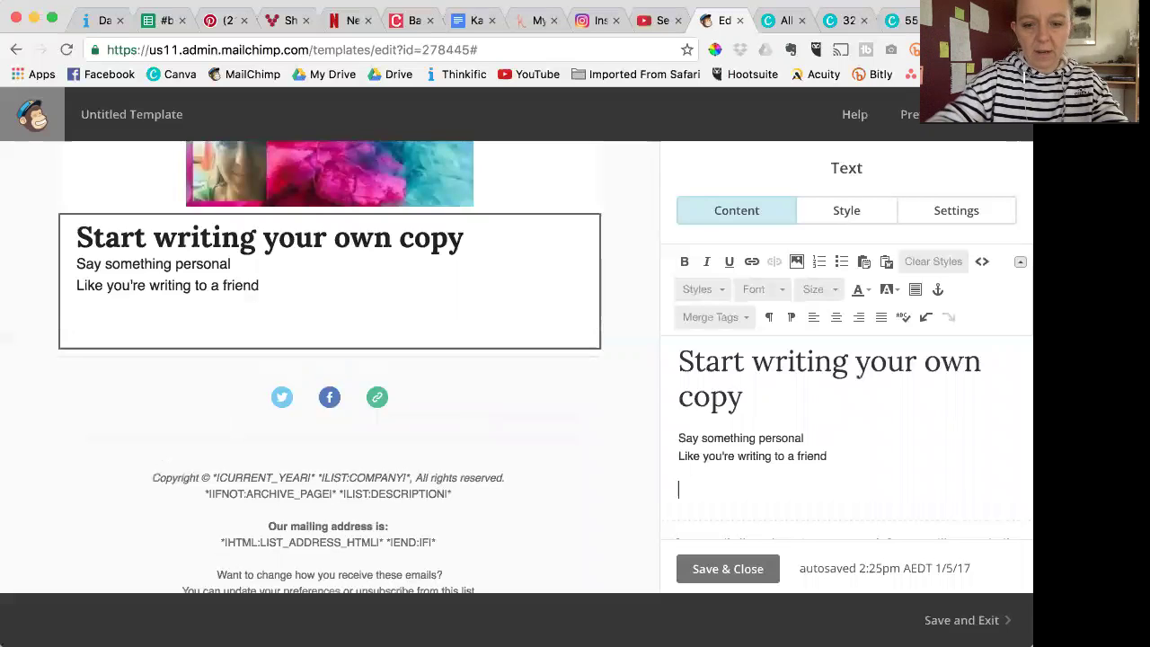
# - Add the separate paragraphs "Break it up" and "Change of the size f your fonts for emphasis" to the body text
pyautogui.write('Break it up')
pyautogui.press('Return')
pyautogui.press('Return')
pyautogui.write('Change of the s')
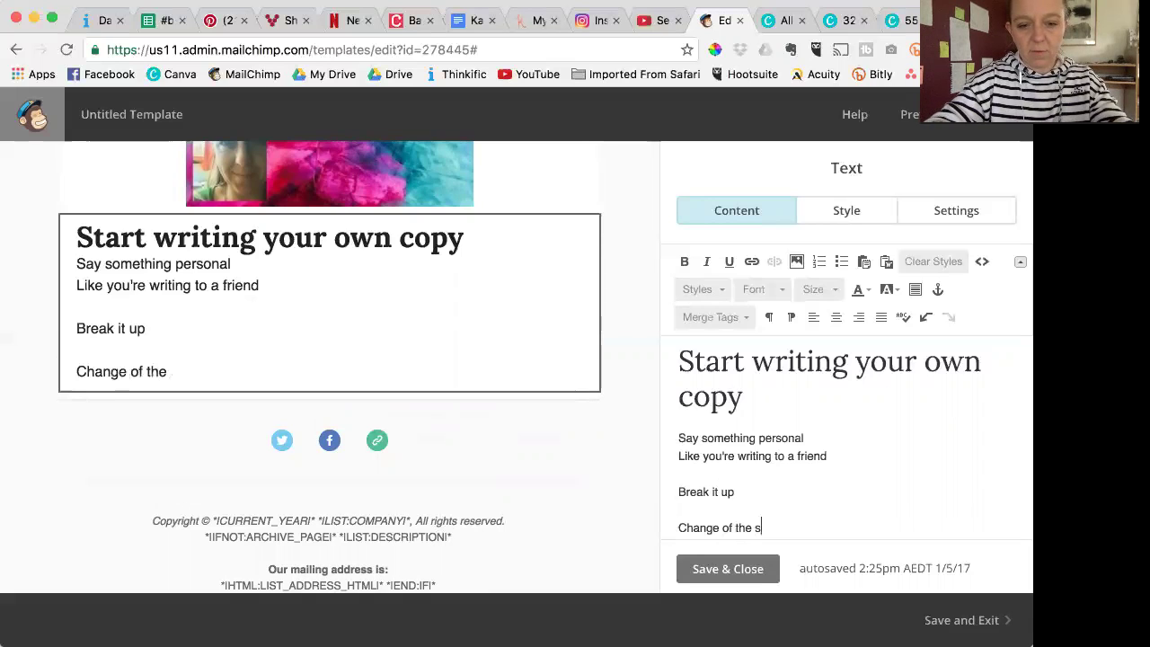
pyautogui.write('ize f your fonts for emphasis')
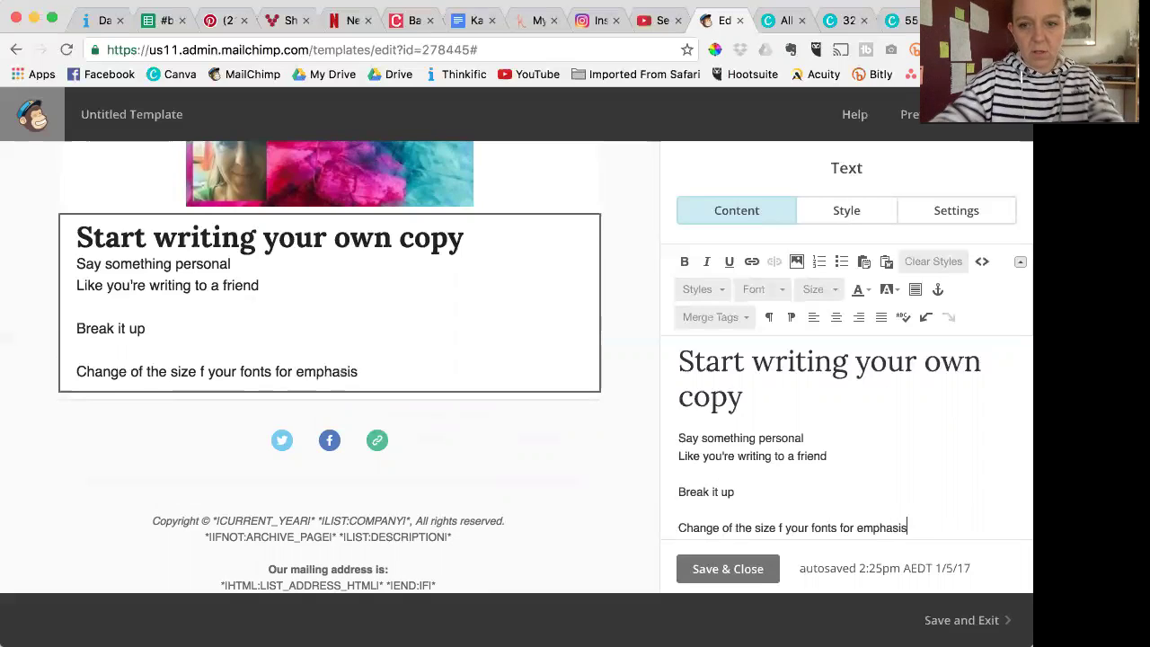
# - Set the font of all body lines below the heading, from "Say something personal" to the last line, to Lora
pyautogui.press('super+shift+Left')
pyautogui.hotkey('shift', 'Up')
pyautogui.hotkey('shift', 'Up')
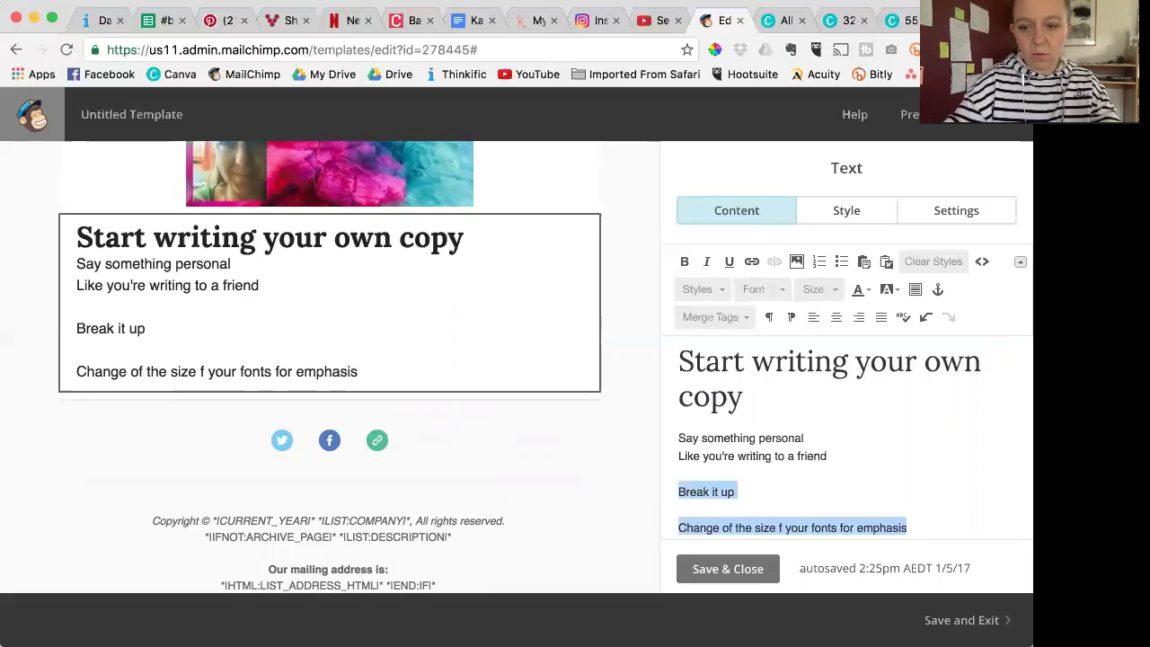
pyautogui.hotkey('shift', 'Up')
pyautogui.hotkey('shift', 'Up')
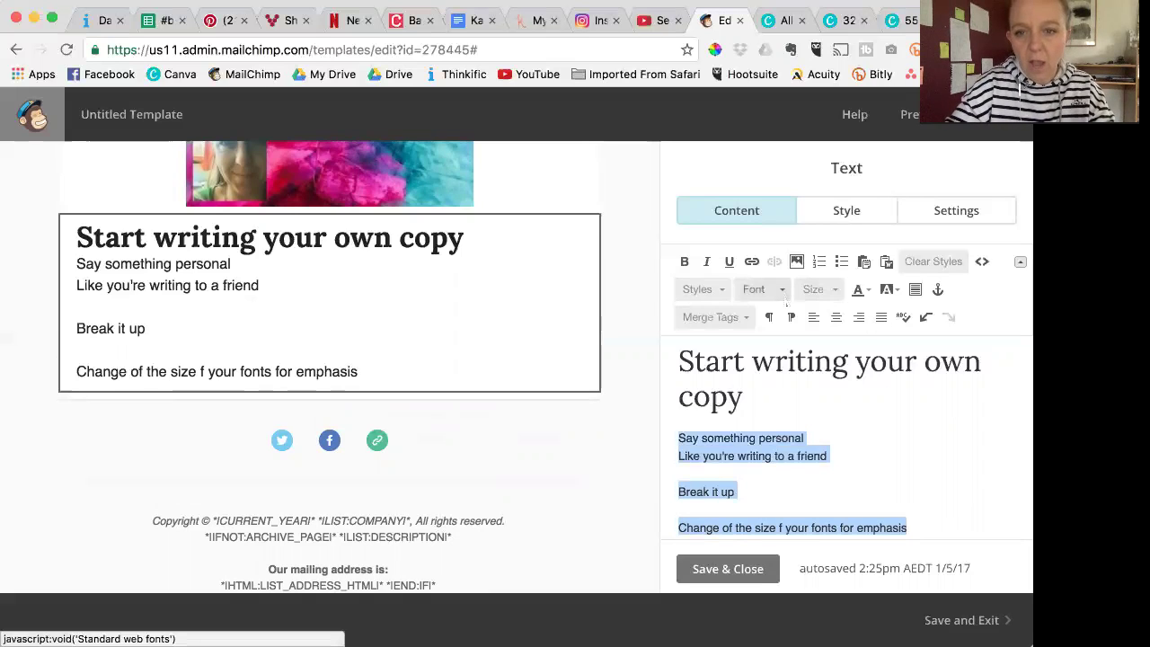
pyautogui.click(783, 296)
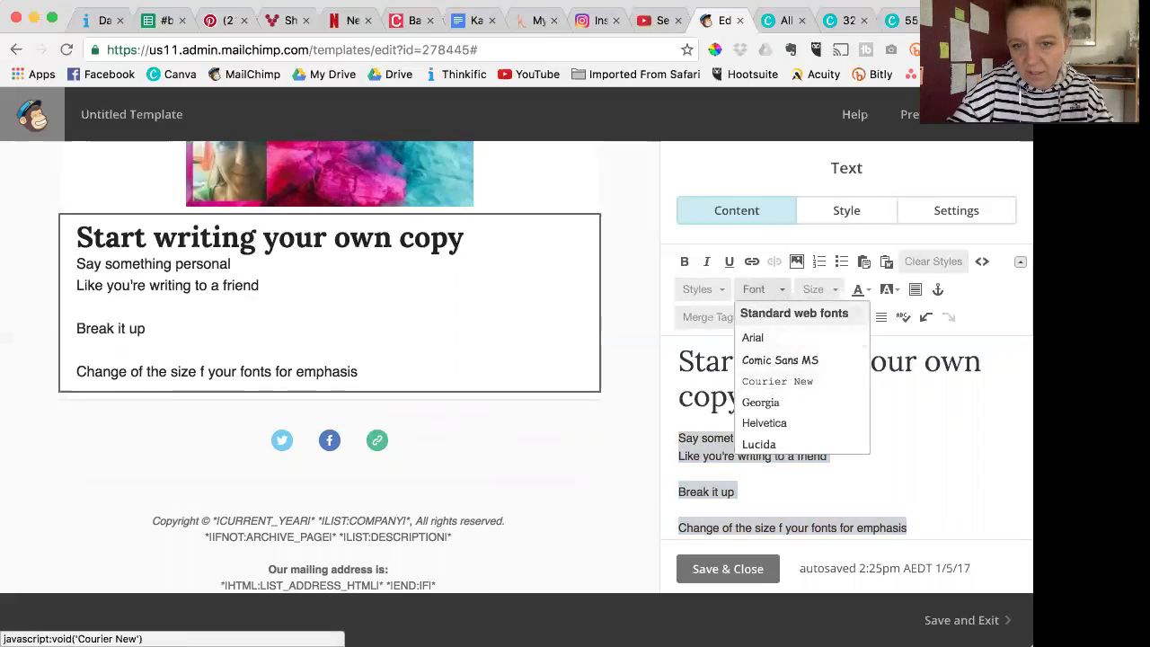
pyautogui.scroll(-3, 773, 400)
pyautogui.scroll(-2, 790, 395)
pyautogui.click(762, 398)
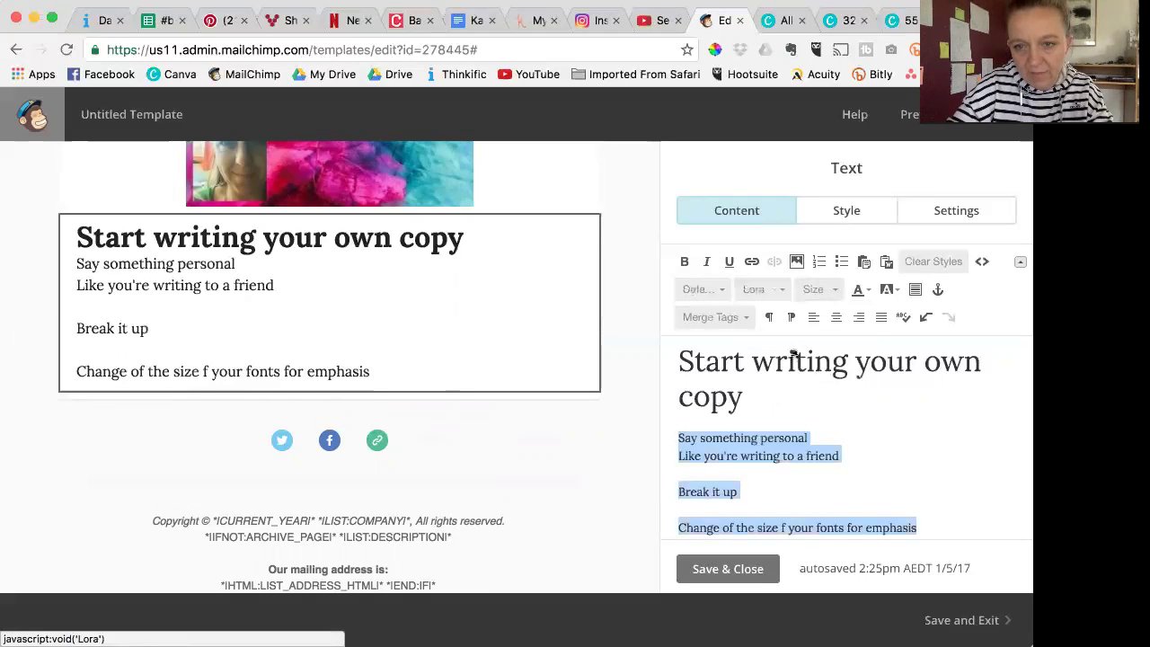
# - Set the size of the selected body lines to 16 and deselect them
pyautogui.click(820, 289)
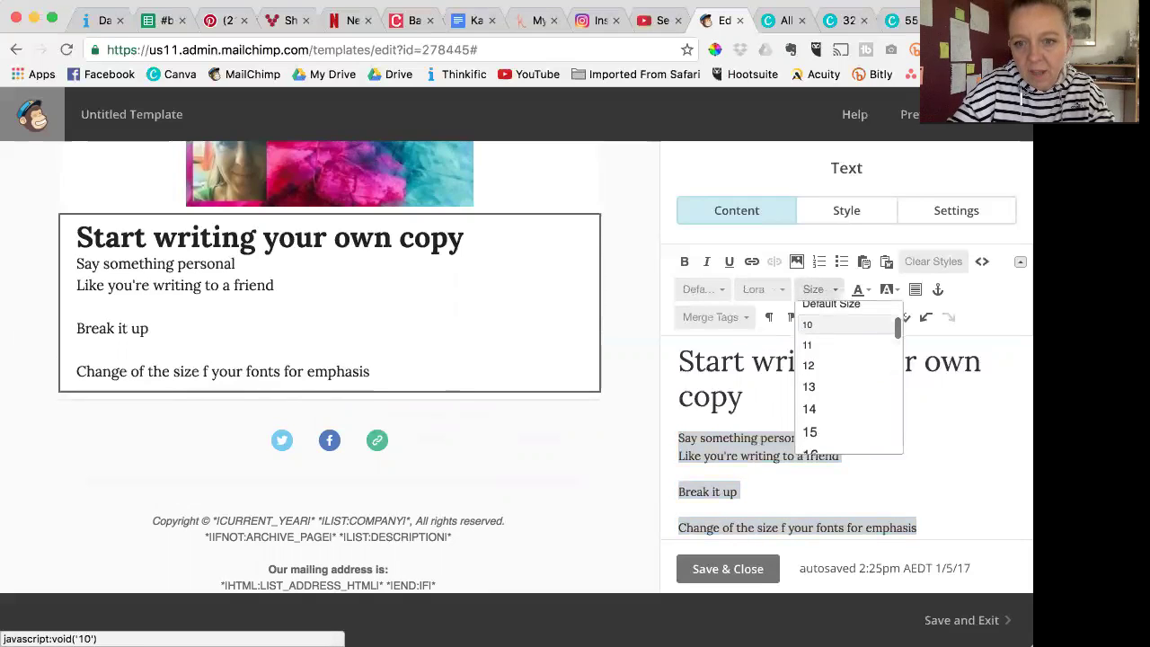
pyautogui.scroll(-1, 809, 395)
pyautogui.click(791, 435)
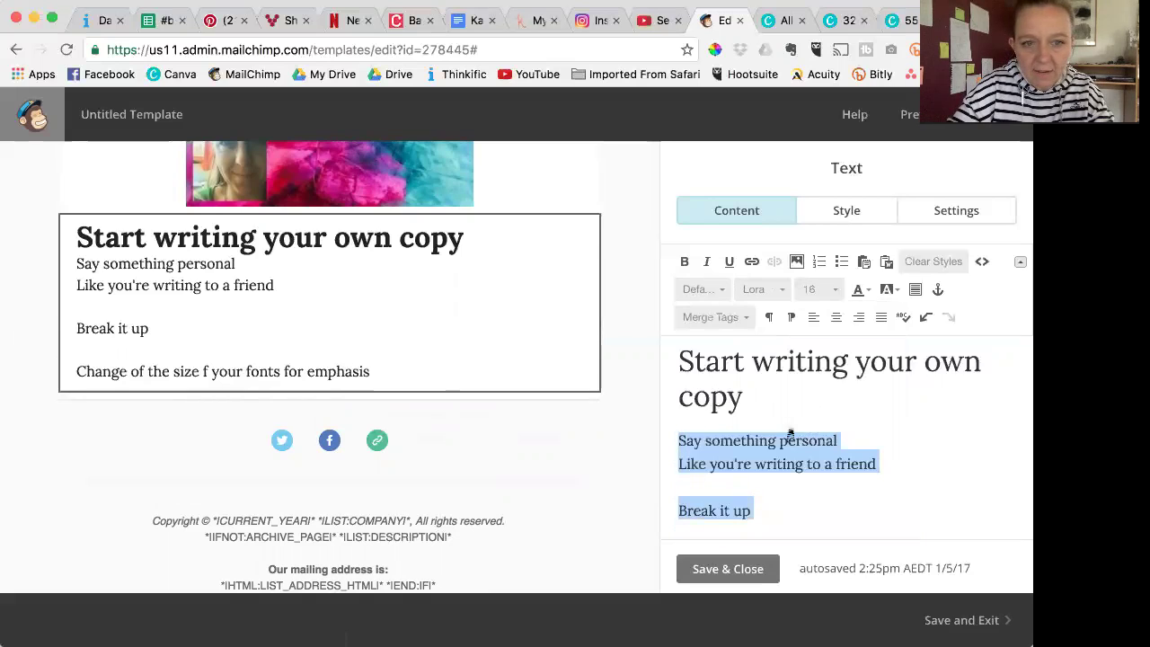
pyautogui.click(735, 457)
# - Correct the typo "f" to "of" in the line "Change of the size f your fonts for emphasis"
pyautogui.scroll(-3, 747, 485)
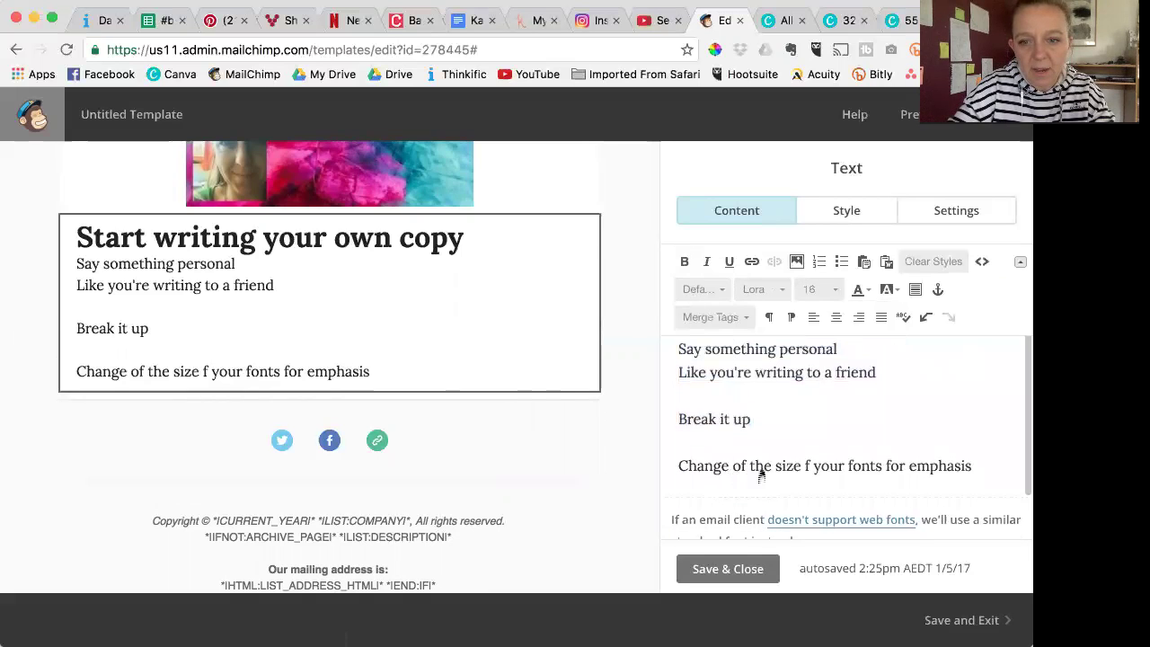
pyautogui.click(805, 465)
pyautogui.write('o')
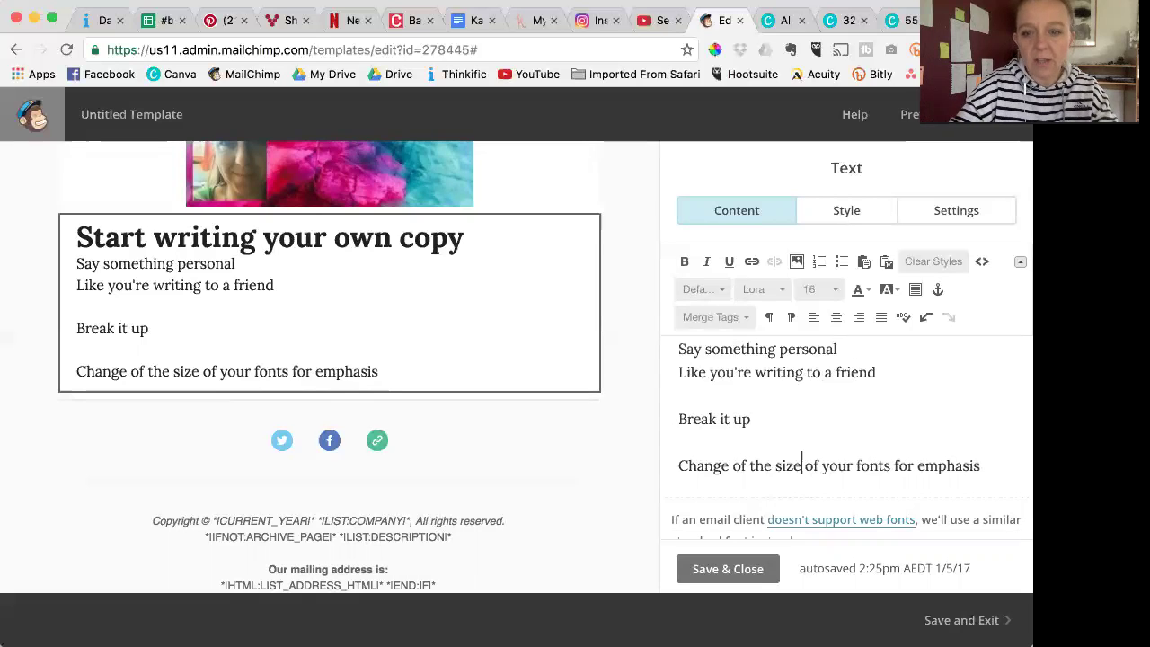
# - Enlarge the words "the size" in the last body line to size 22, and save and close the text block
pyautogui.moveTo(802, 466); pyautogui.dragTo(755, 465)
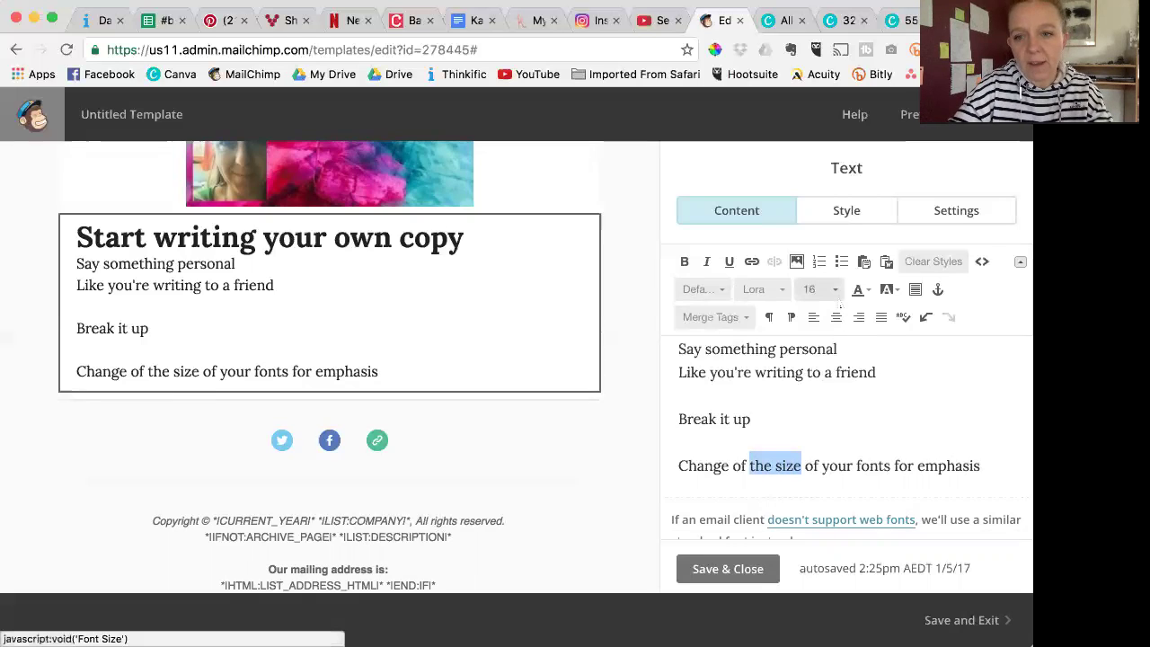
pyautogui.click(818, 289)
pyautogui.scroll(-3, 850, 395)
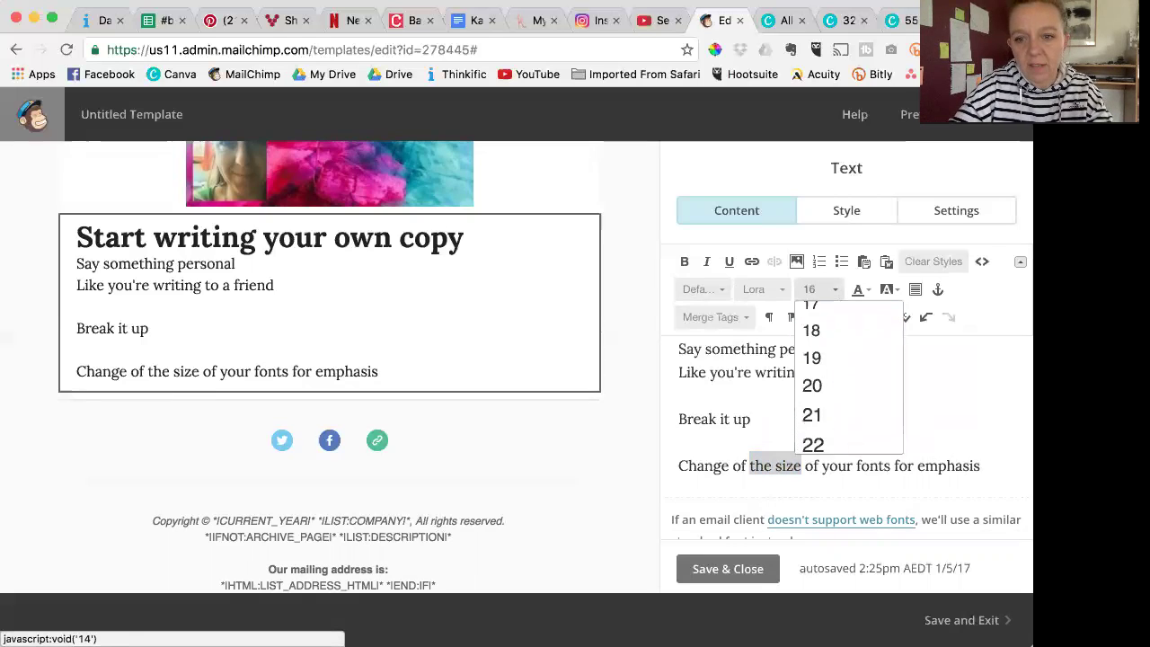
pyautogui.click(825, 441)
pyautogui.click(857, 472)
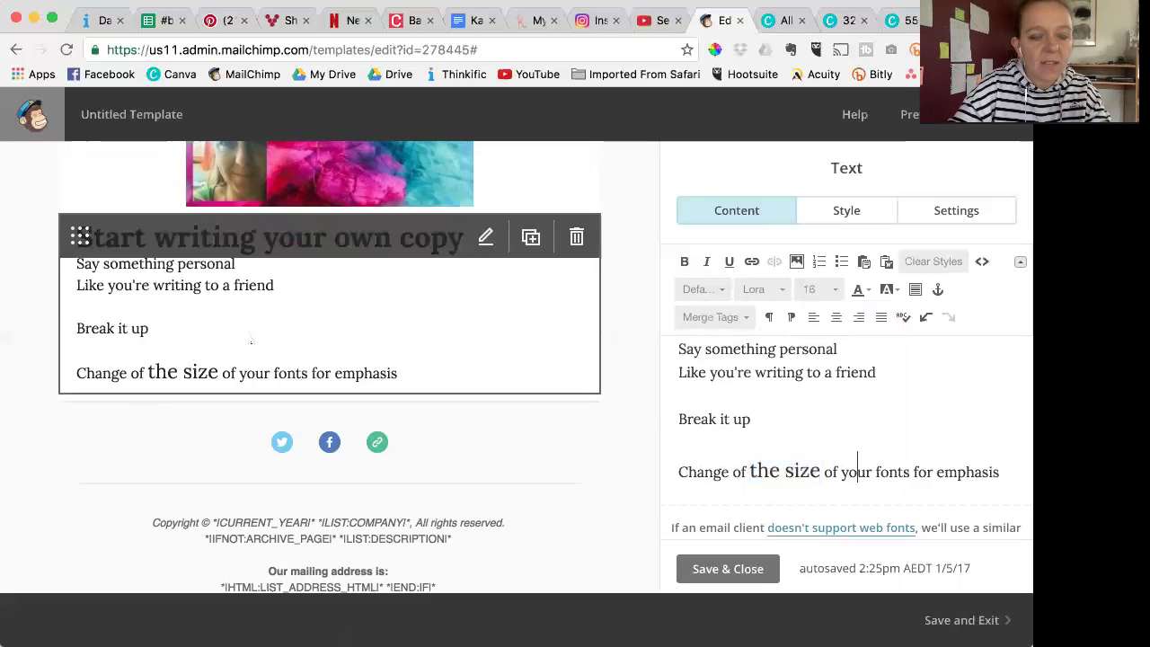
pyautogui.scroll(2, 379, 337)
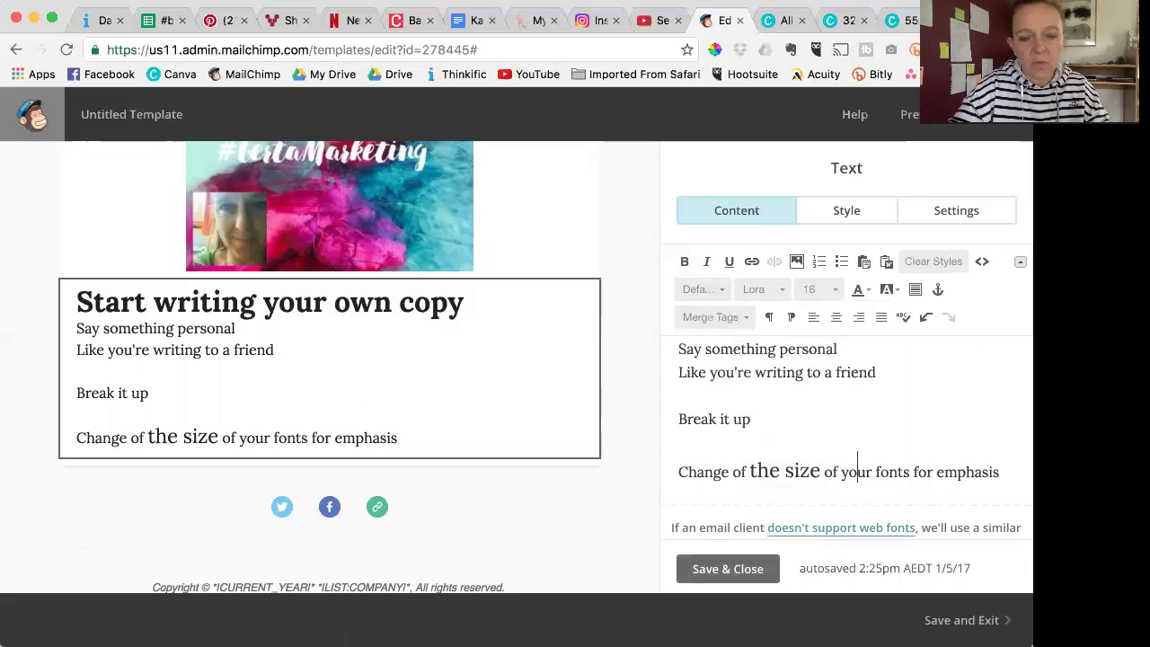
pyautogui.click(728, 568)
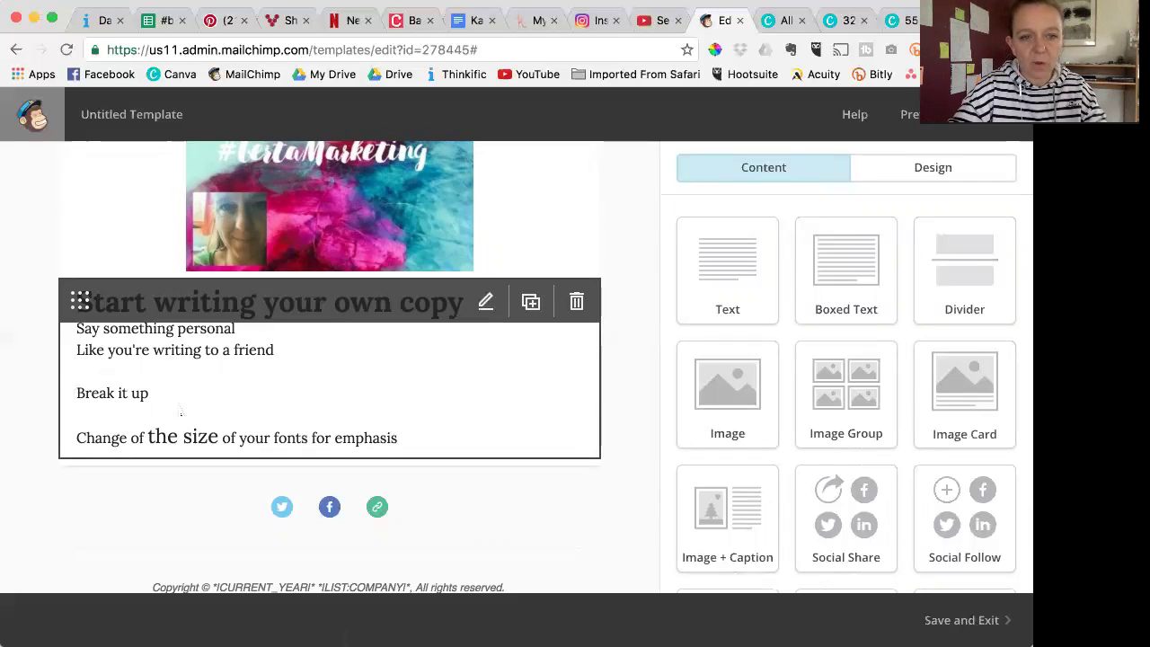
# - Reopen the body text block, look through its standard and custom web fonts, try Helvetica without selecting any text, and save and close the block
pyautogui.click(281, 374)
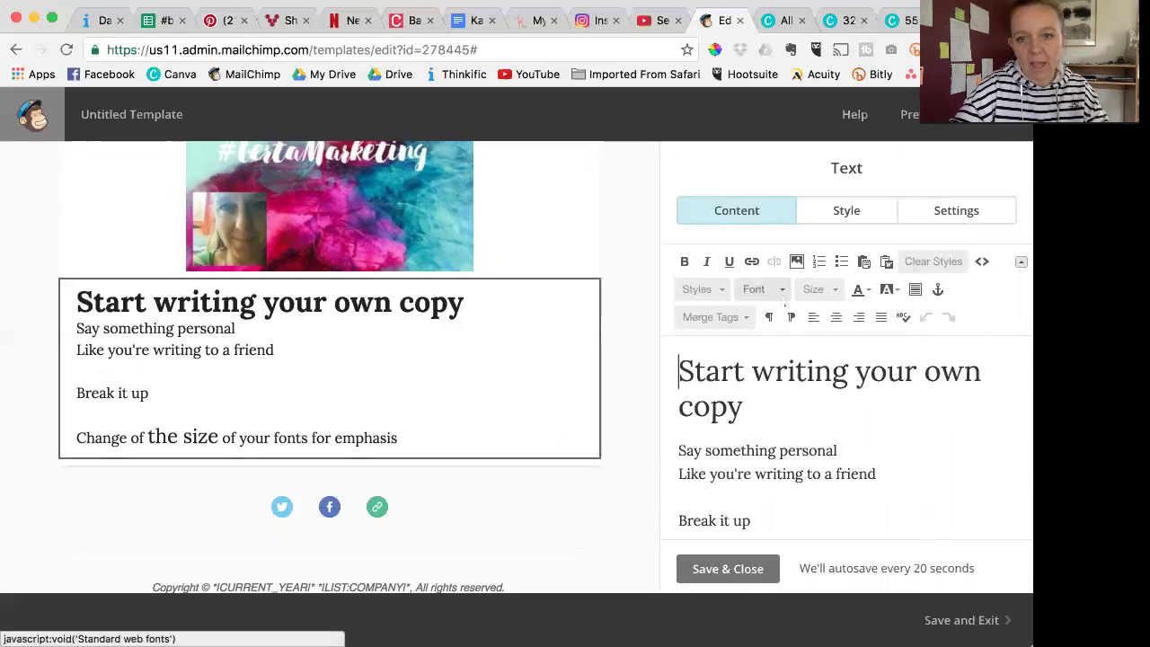
pyautogui.click(782, 291)
pyautogui.scroll(-4, 782, 359)
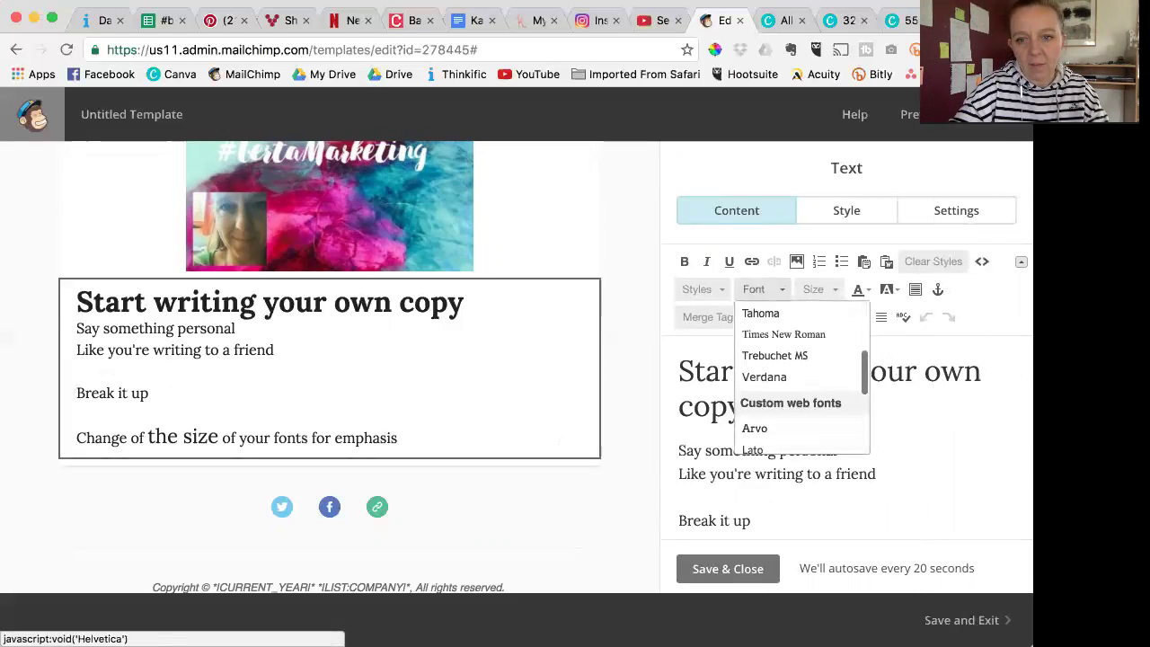
pyautogui.scroll(-1, 791, 386)
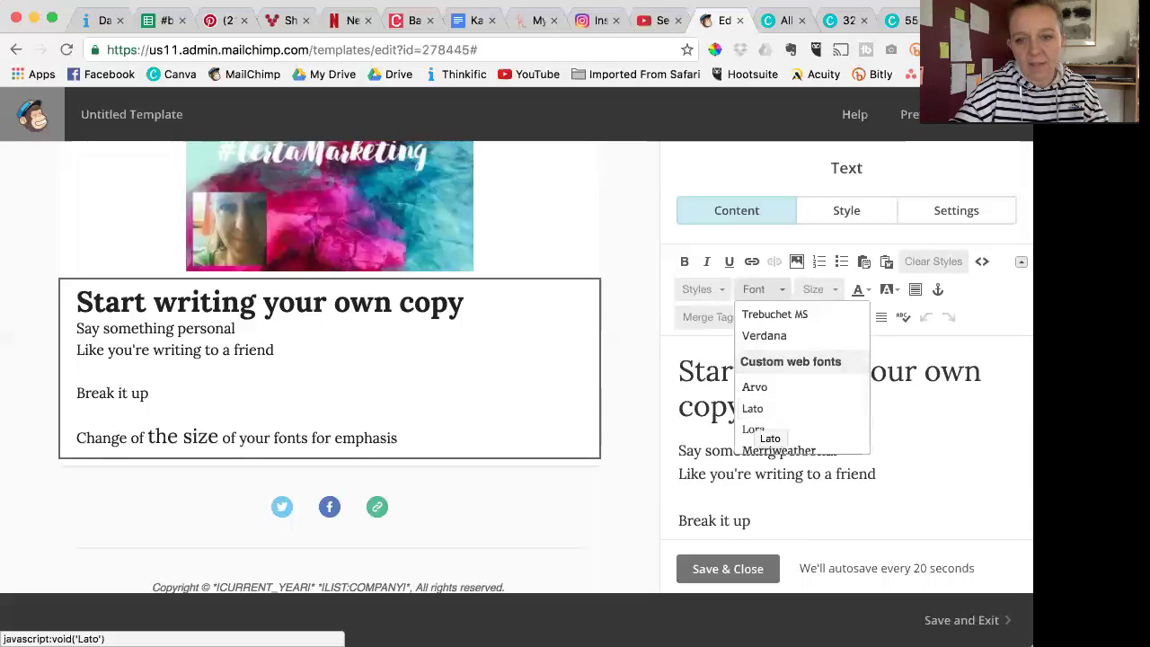
pyautogui.scroll(-3, 759, 409)
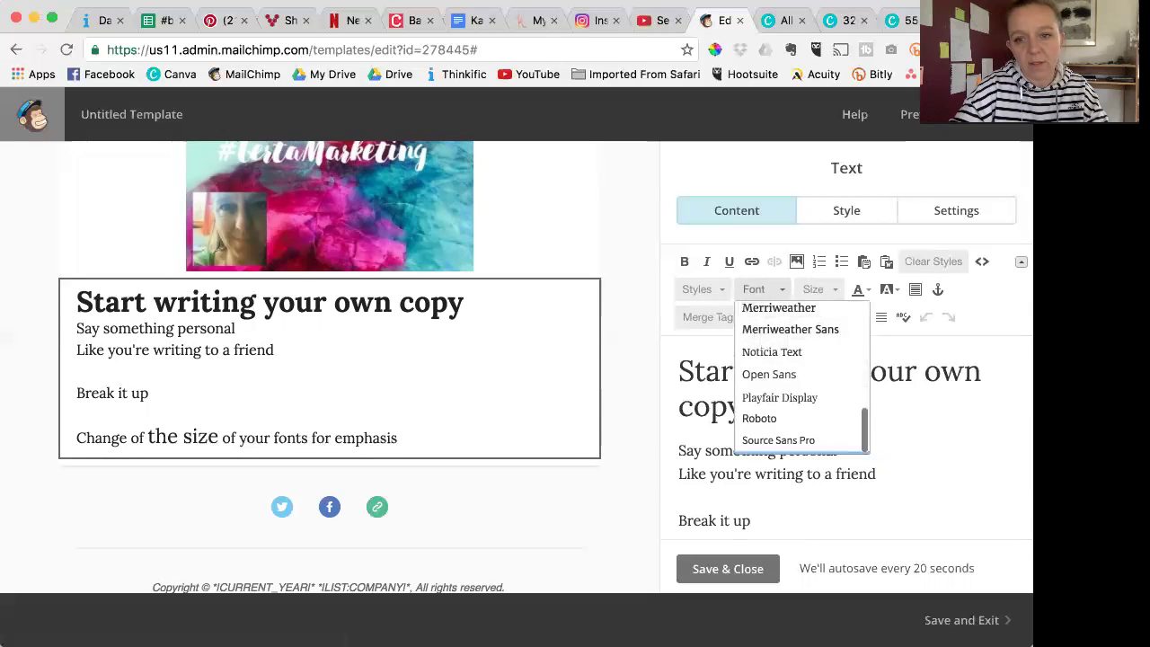
pyautogui.scroll(2, 778, 397)
pyautogui.scroll(4, 800, 382)
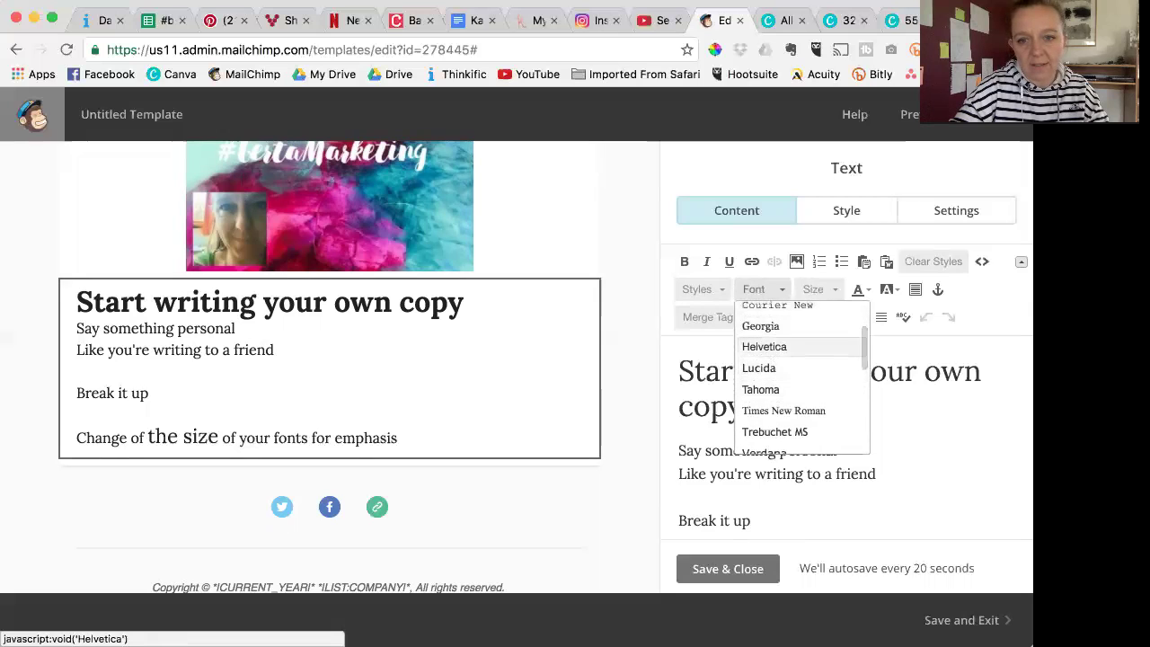
pyautogui.click(764, 346)
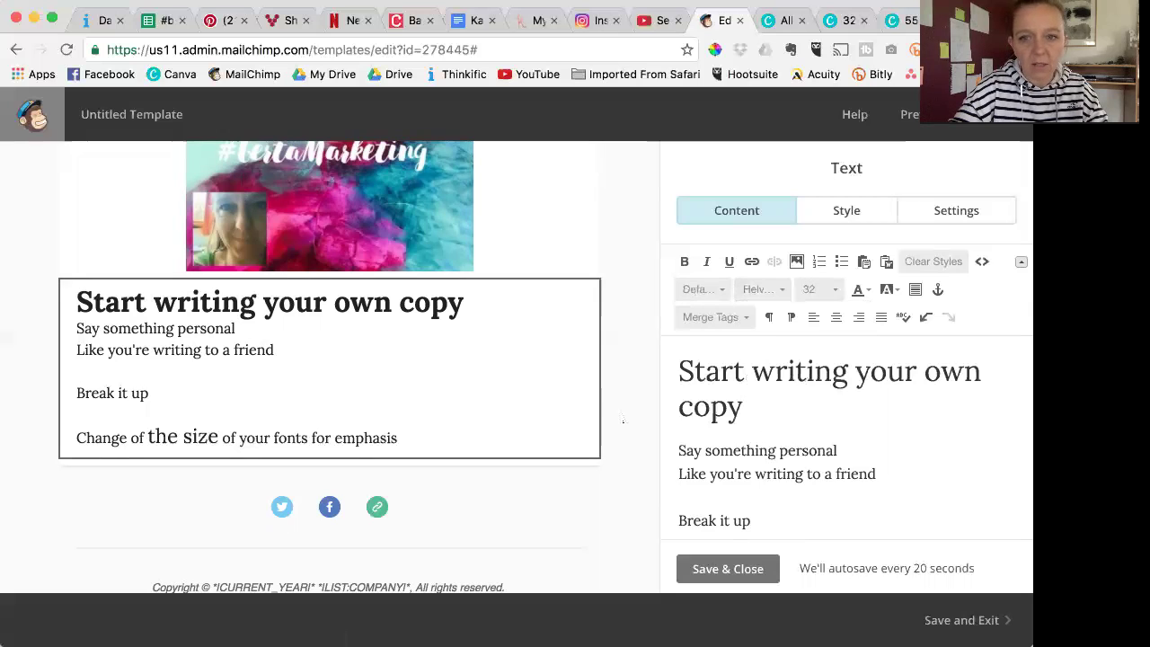
pyautogui.click(727, 569)
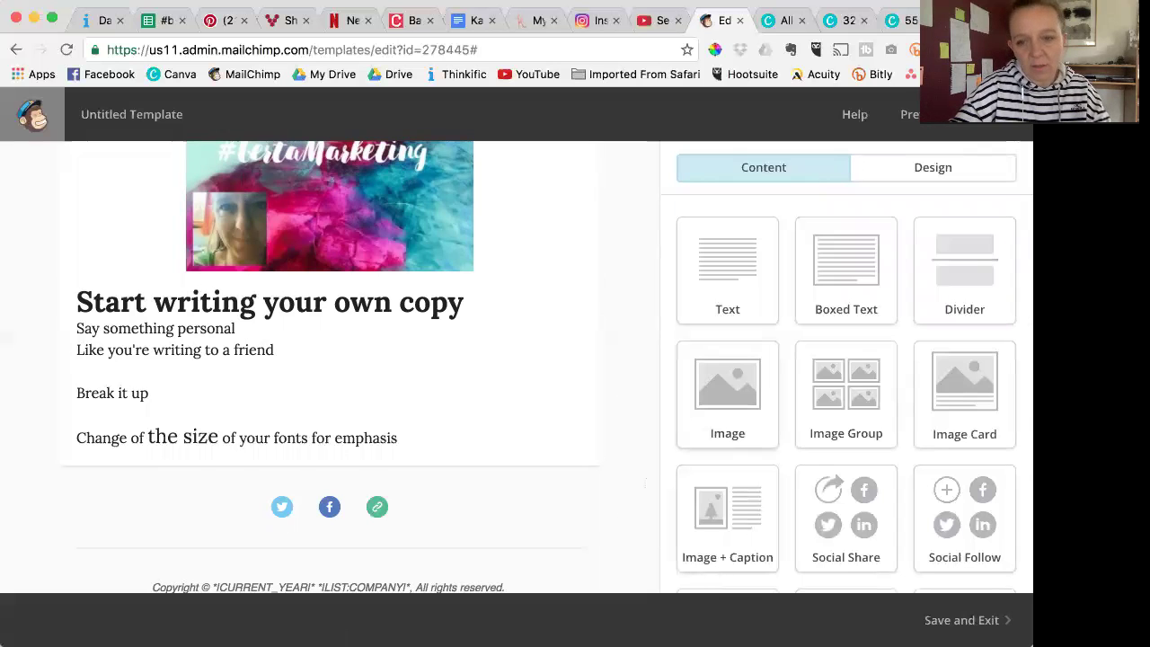
# - Add a Button block directly below the body text, keeping its default "Buy Now" text, and save and close it
pyautogui.scroll(-5, 728, 482)
pyautogui.moveTo(728, 436); pyautogui.dragTo(600, 553)
pyautogui.click(712, 419)
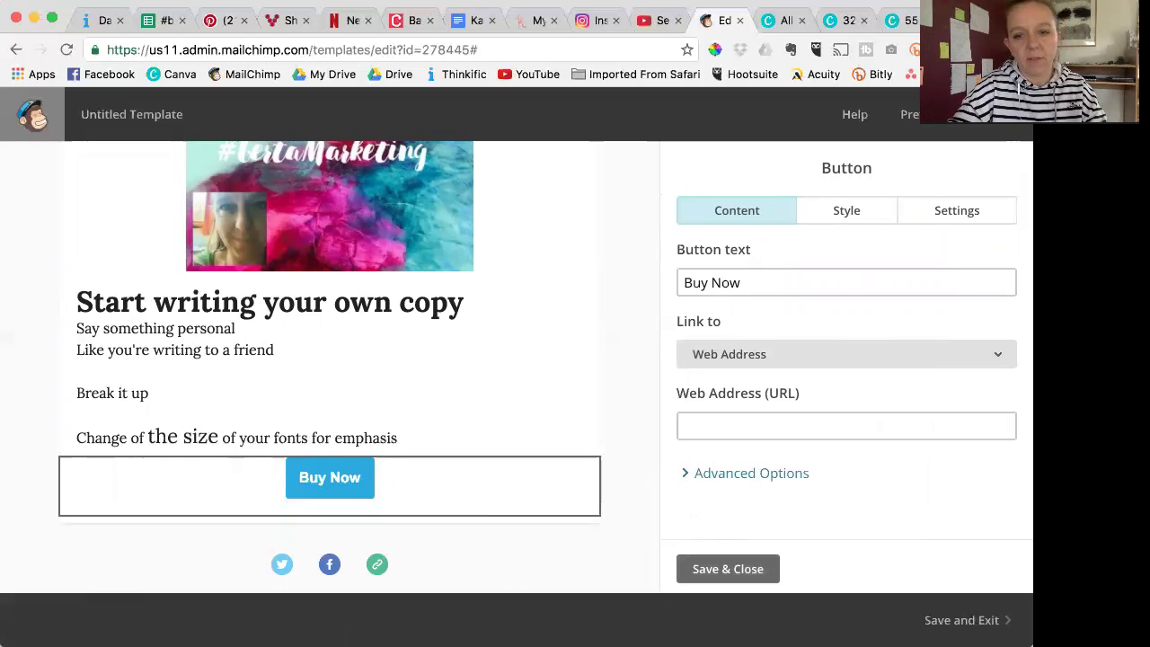
pyautogui.click(728, 569)
# - Add a Text block below the Buy Now button and a Divider block beneath it, keeping their default settings
pyautogui.scroll(-1, 729, 439)
pyautogui.scroll(5, 763, 454)
pyautogui.moveTo(728, 270); pyautogui.dragTo(553, 566)
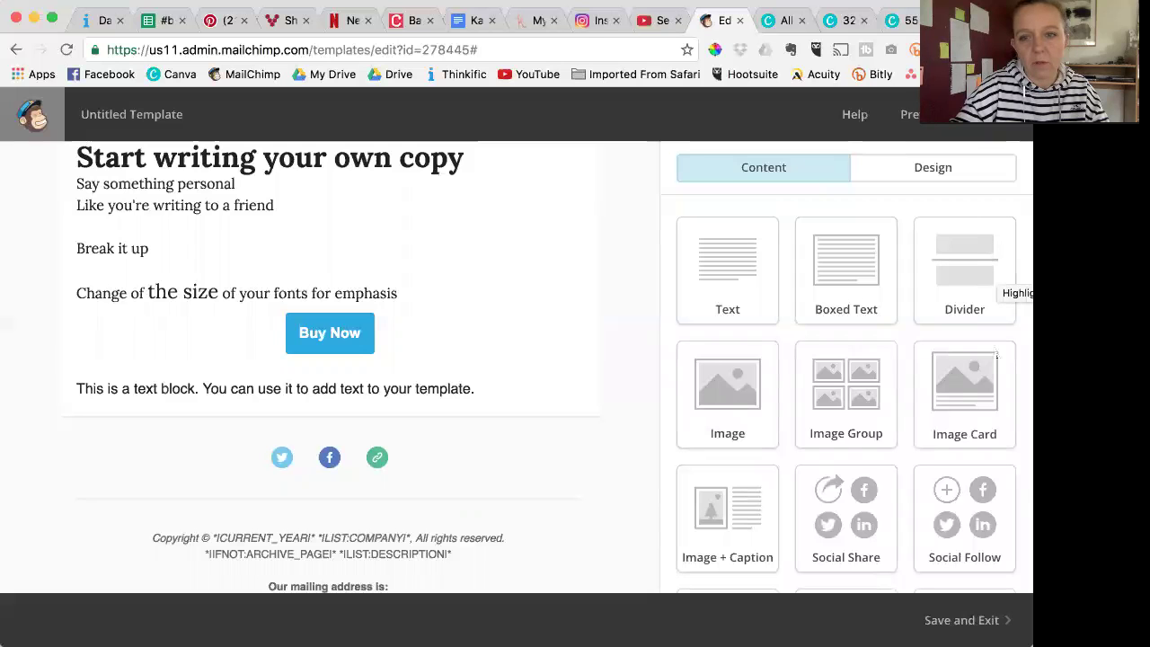
pyautogui.moveTo(949, 309); pyautogui.dragTo(569, 560)
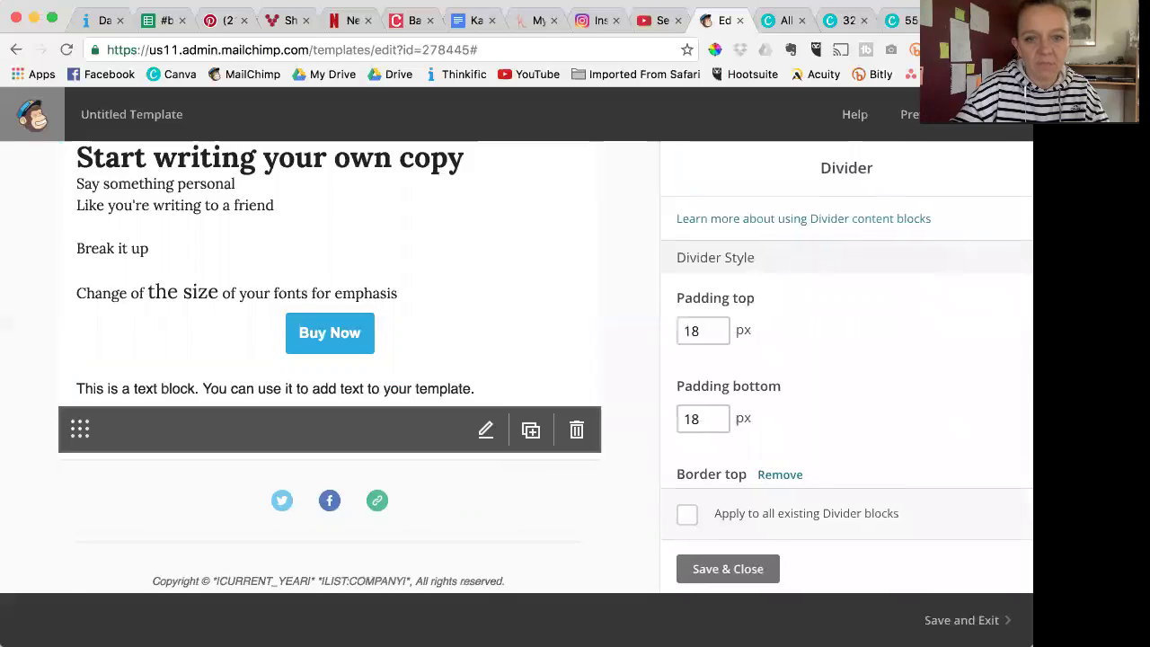
pyautogui.click(727, 569)
# - Add a Video block to the body and place it directly below the divider
pyautogui.scroll(-5, 729, 408)
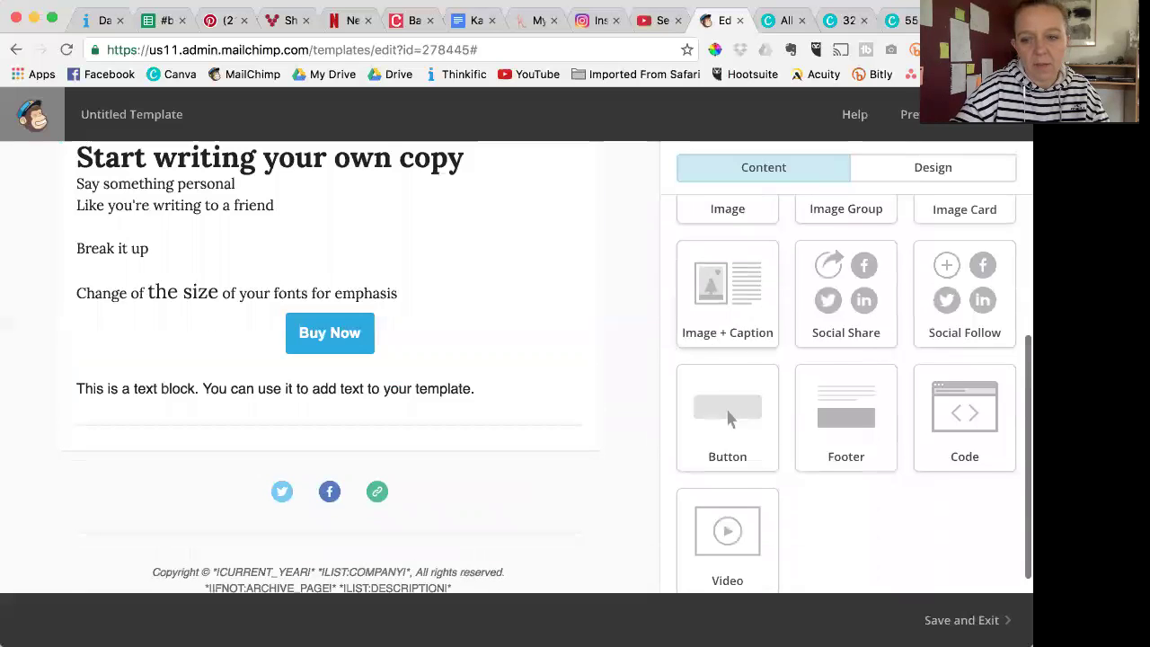
pyautogui.moveTo(728, 522); pyautogui.dragTo(539, 501)
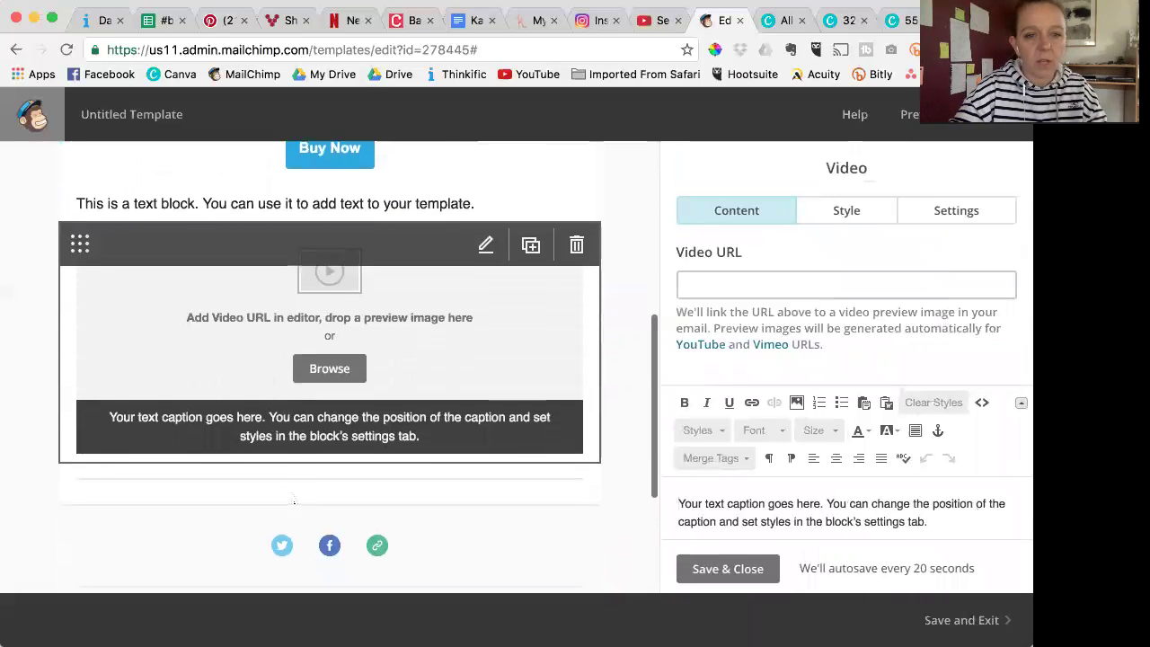
pyautogui.moveTo(79, 244); pyautogui.dragTo(171, 288)
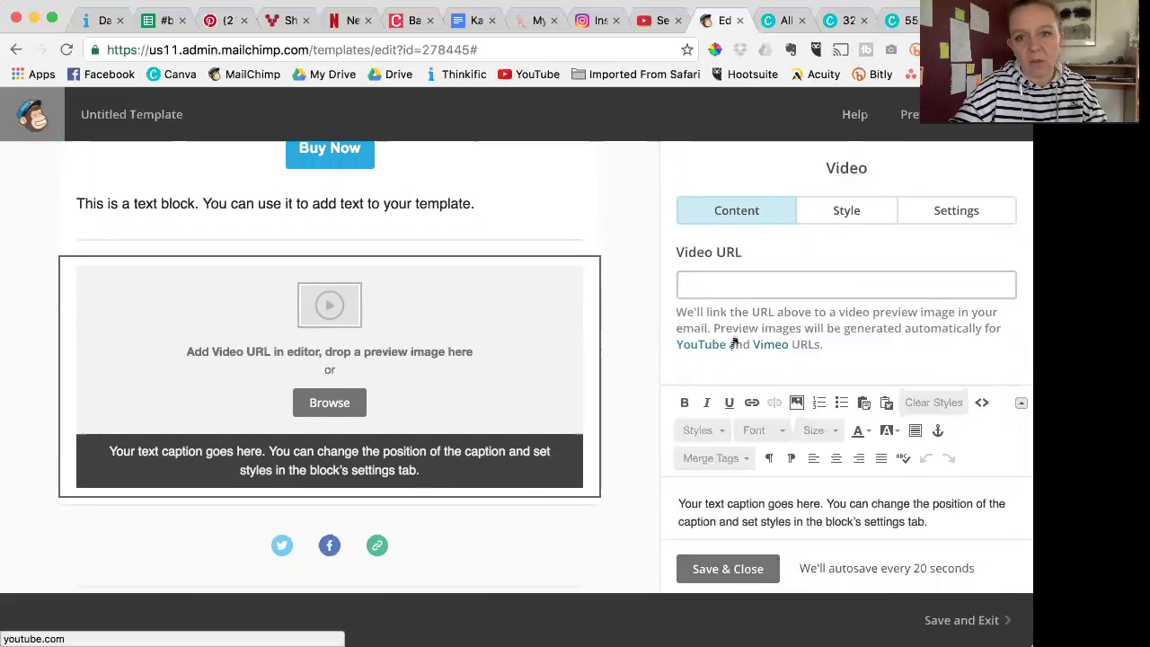
# - Examine the Video block's URL field and the file manager's preview image choices, and close the file manager without selecting a file
pyautogui.click(724, 287)
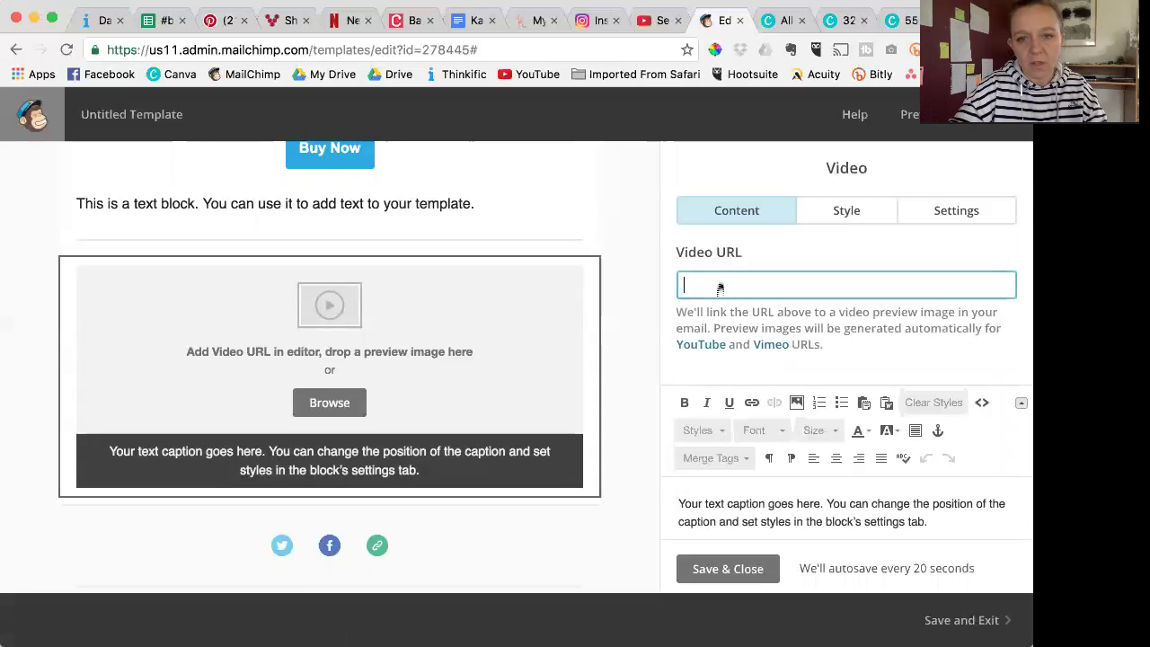
pyautogui.moveTo(242, 387)
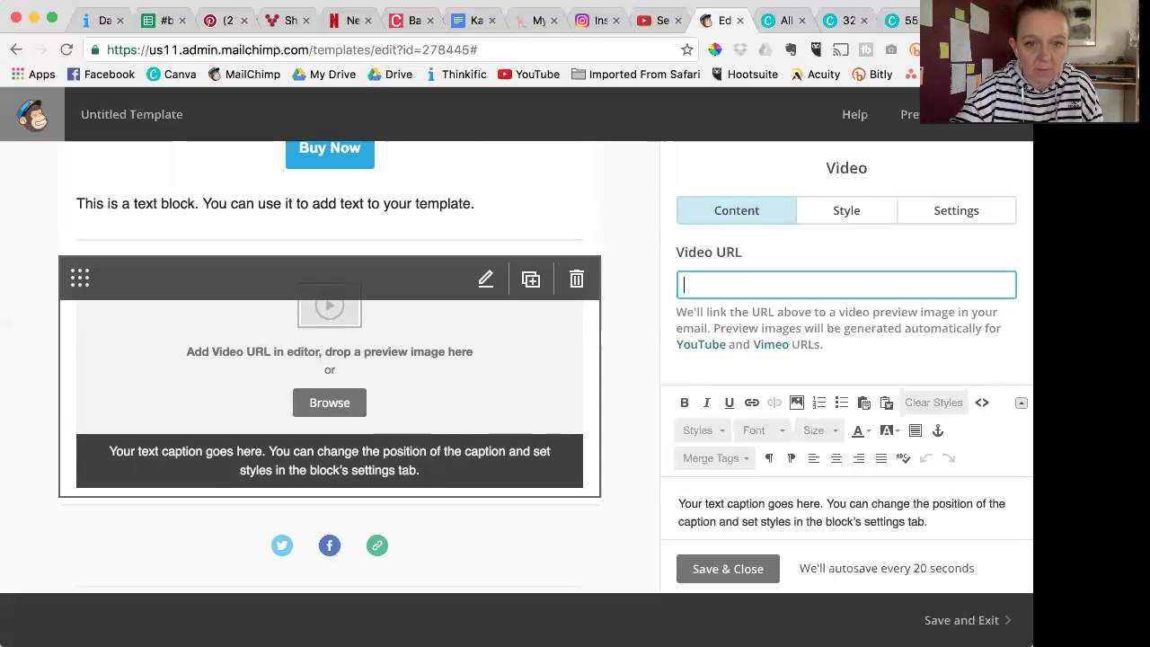
pyautogui.click(314, 402)
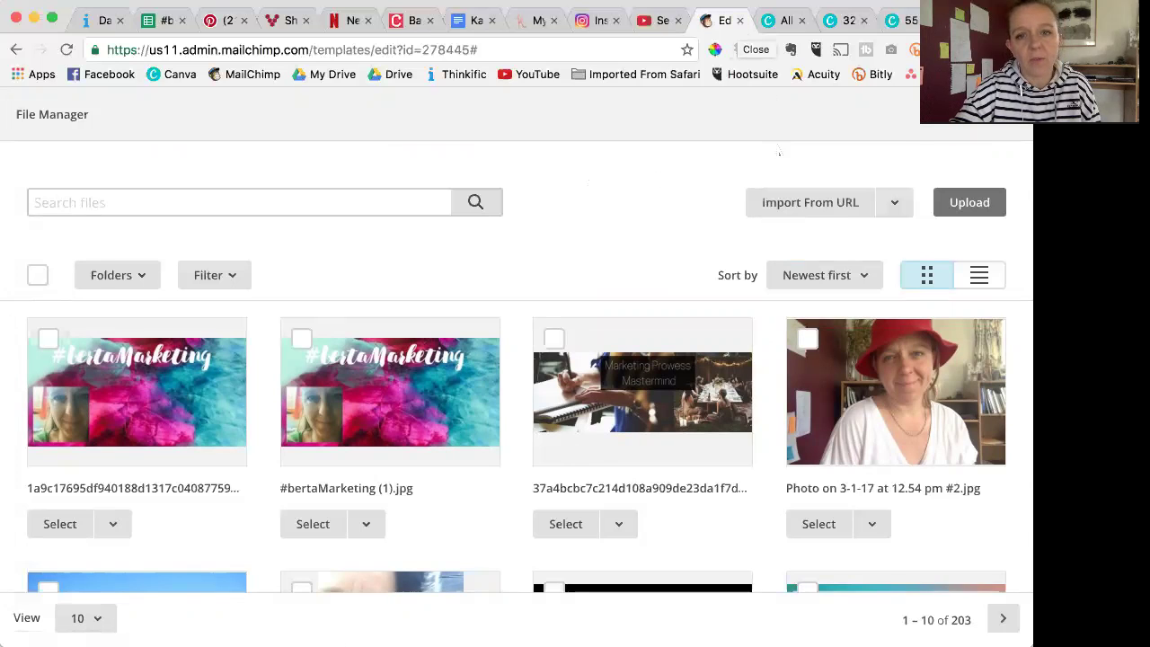
pyautogui.click(1007, 114)
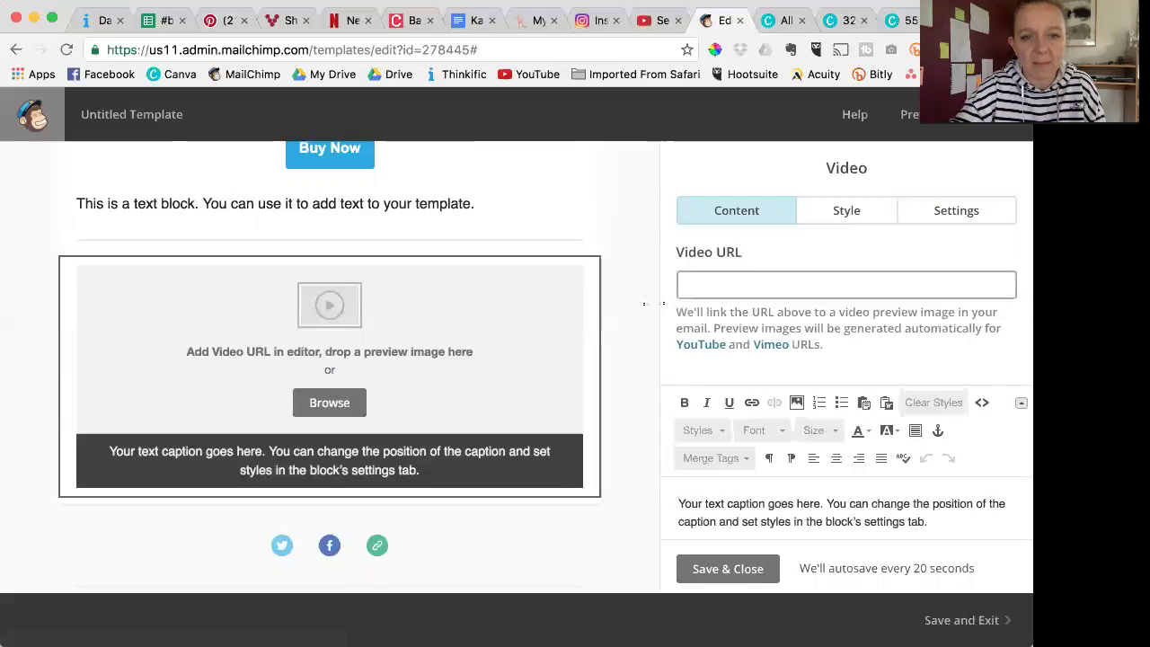
# - Change the Buy Now button's background color to dark purple #581450
pyautogui.scroll(5, 608, 312)
pyautogui.scroll(-3, 608, 312)
pyautogui.scroll(-1, 608, 306)
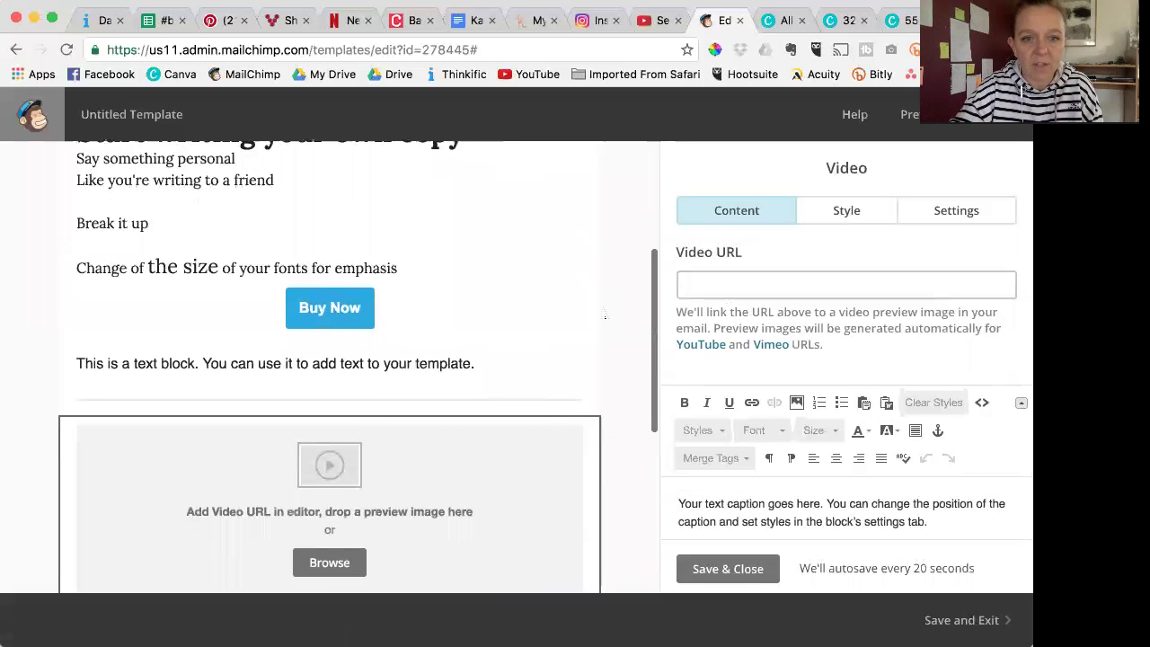
pyautogui.moveTo(338, 321)
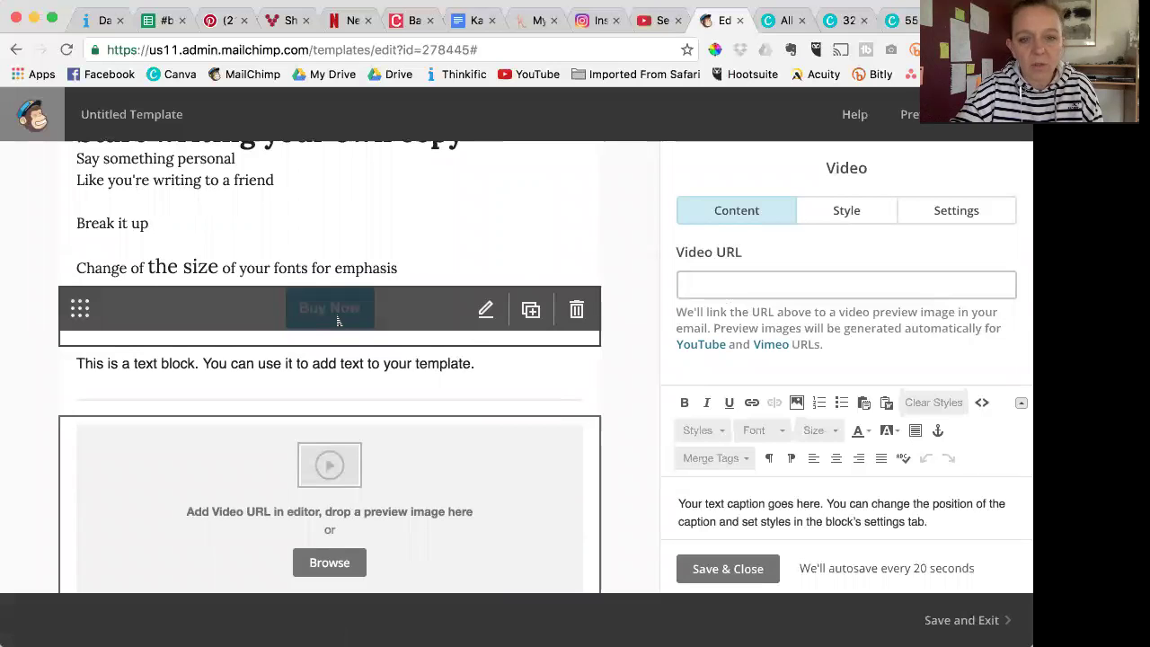
pyautogui.click(338, 321)
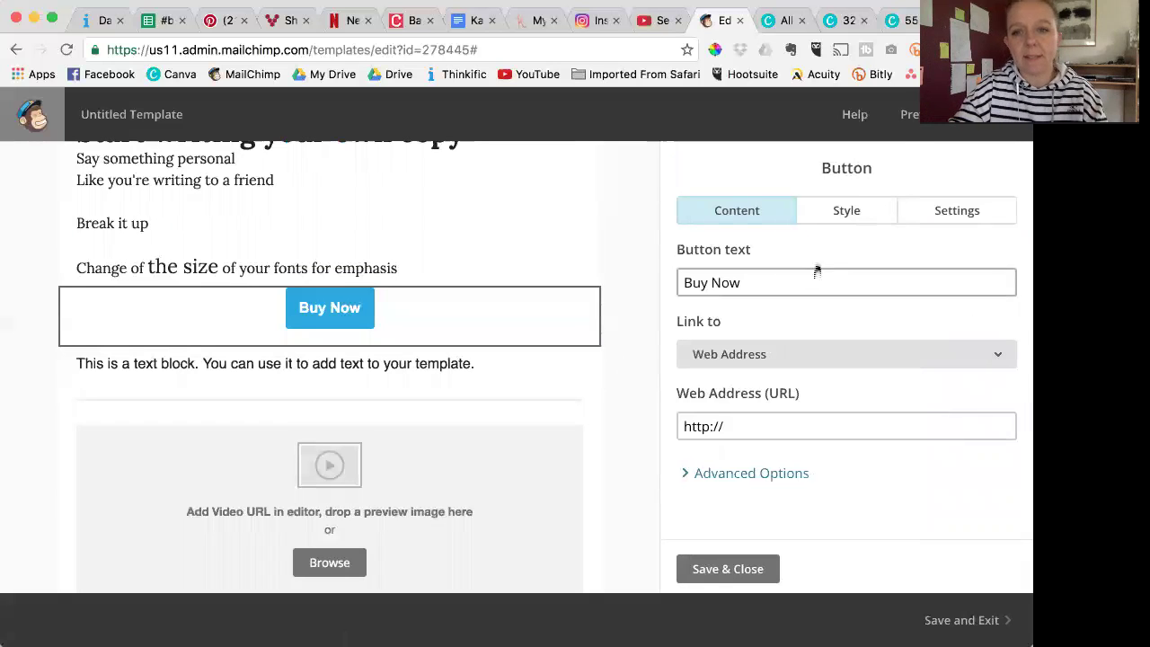
pyautogui.click(846, 210)
pyautogui.scroll(-5, 788, 371)
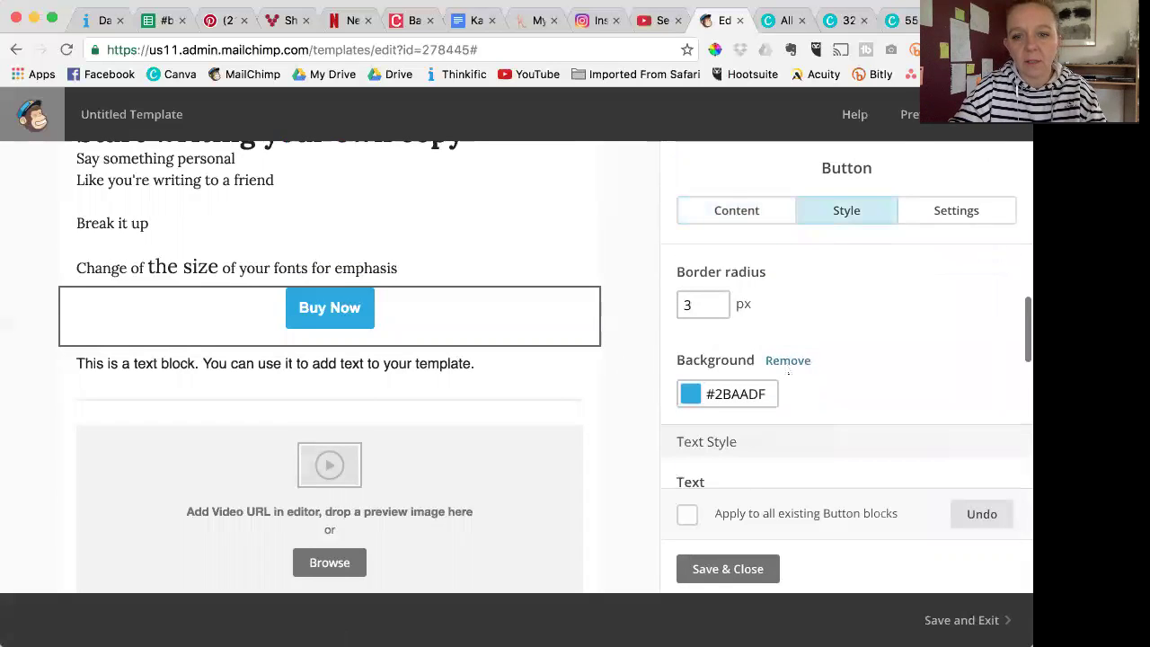
pyautogui.click(732, 362)
pyautogui.scroll(-3, 732, 362)
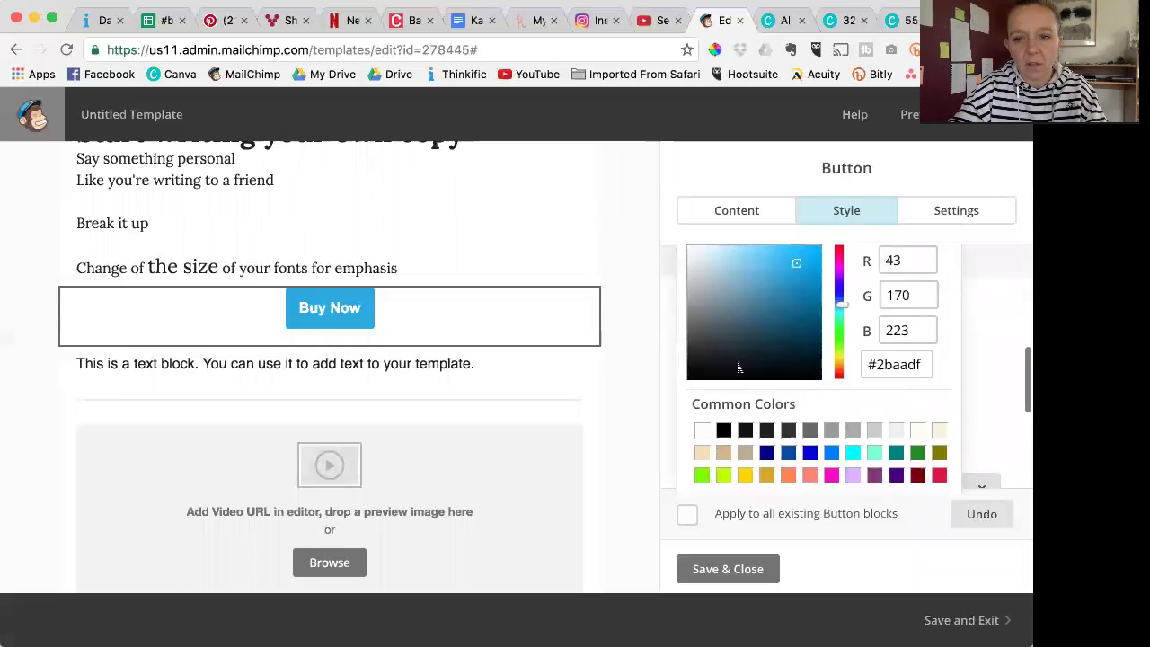
pyautogui.click(874, 475)
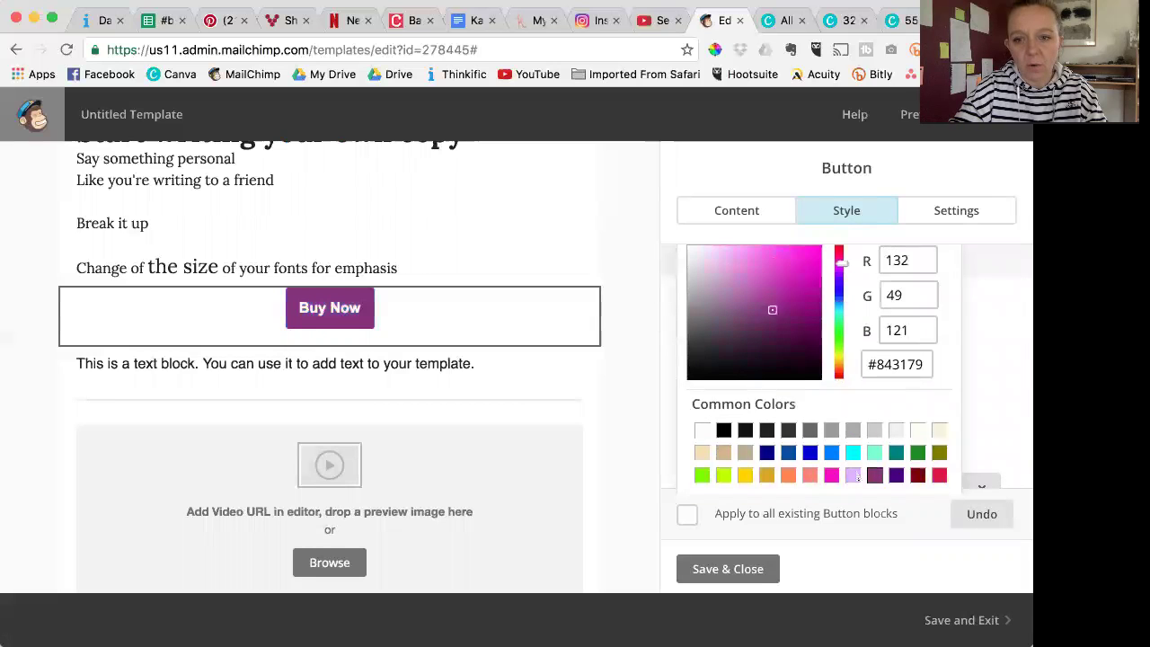
pyautogui.click(791, 334)
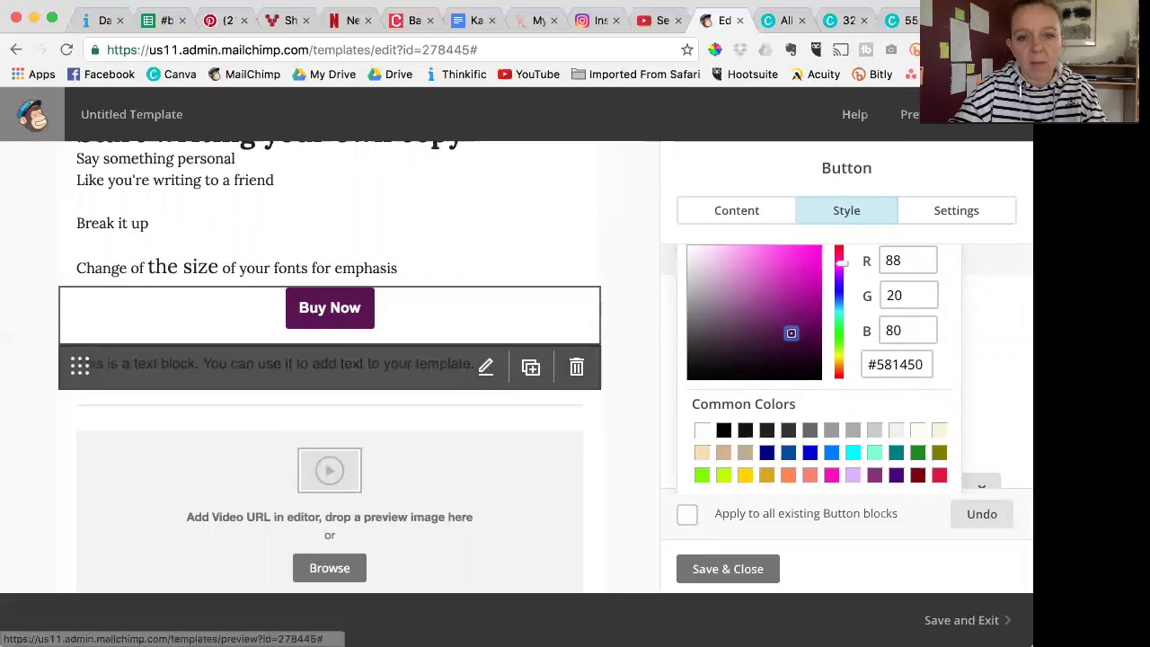
# - Apply the Buy Now button's style to all existing Button blocks
pyautogui.scroll(-3, 471, 500)
pyautogui.scroll(4, 471, 500)
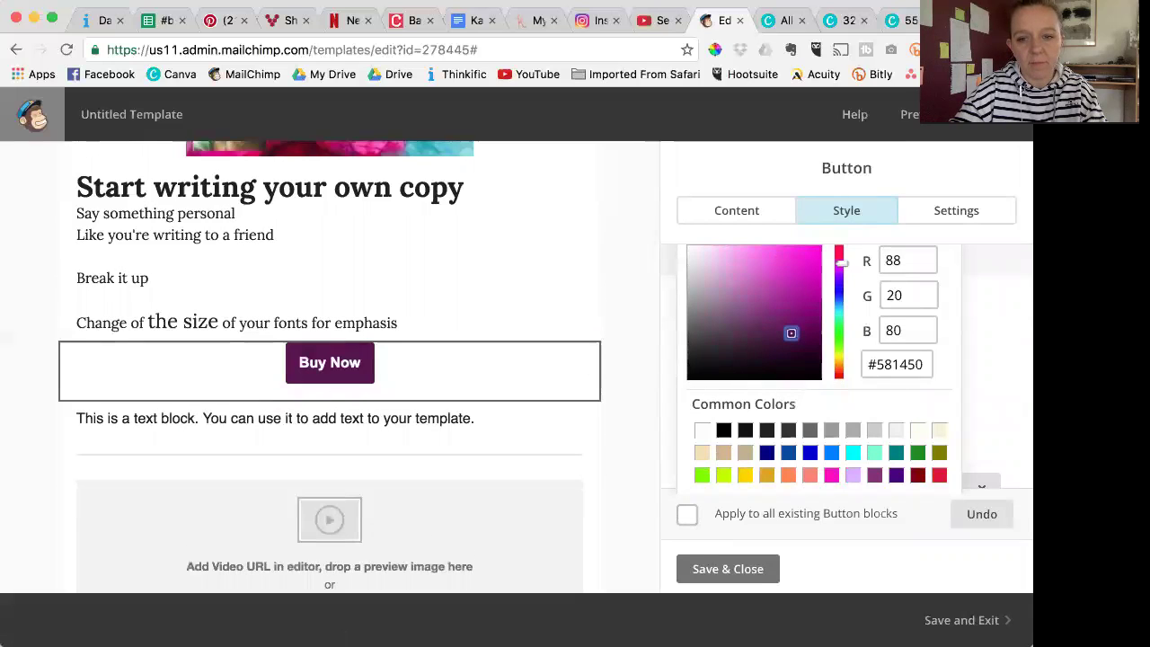
pyautogui.click(687, 515)
pyautogui.scroll(-5, 539, 418)
pyautogui.scroll(6, 539, 417)
pyautogui.scroll(-5, 539, 418)
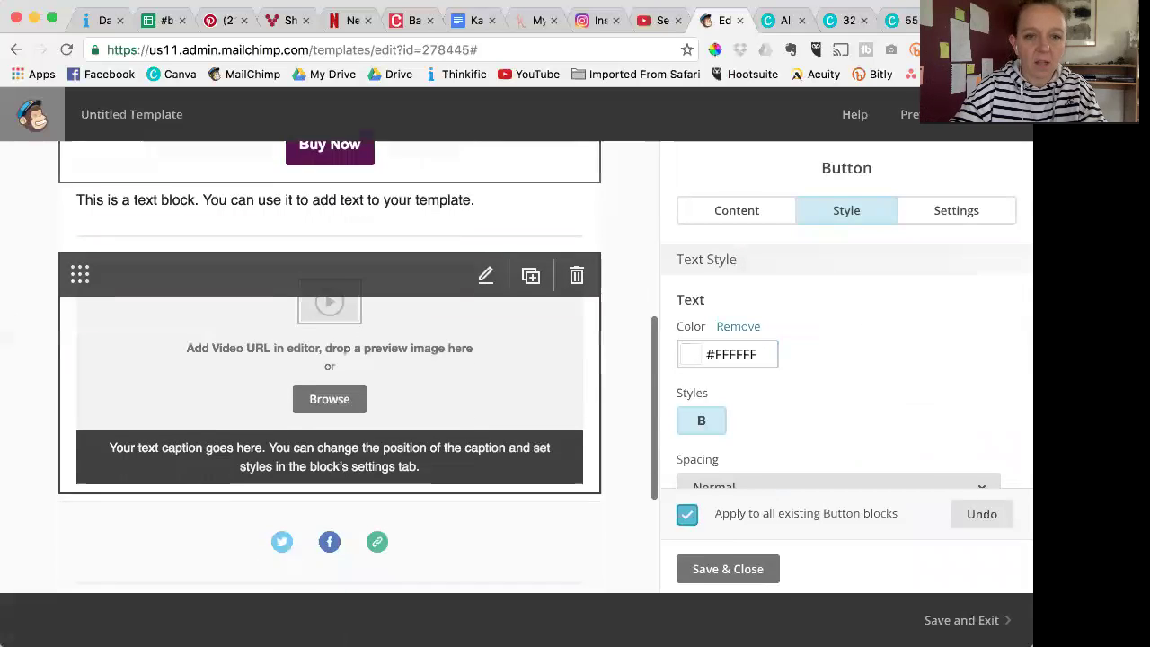
# - Review the button's text style, alignment and width settings, and save and close the block
pyautogui.scroll(-2, 330, 360)
pyautogui.scroll(3, 330, 359)
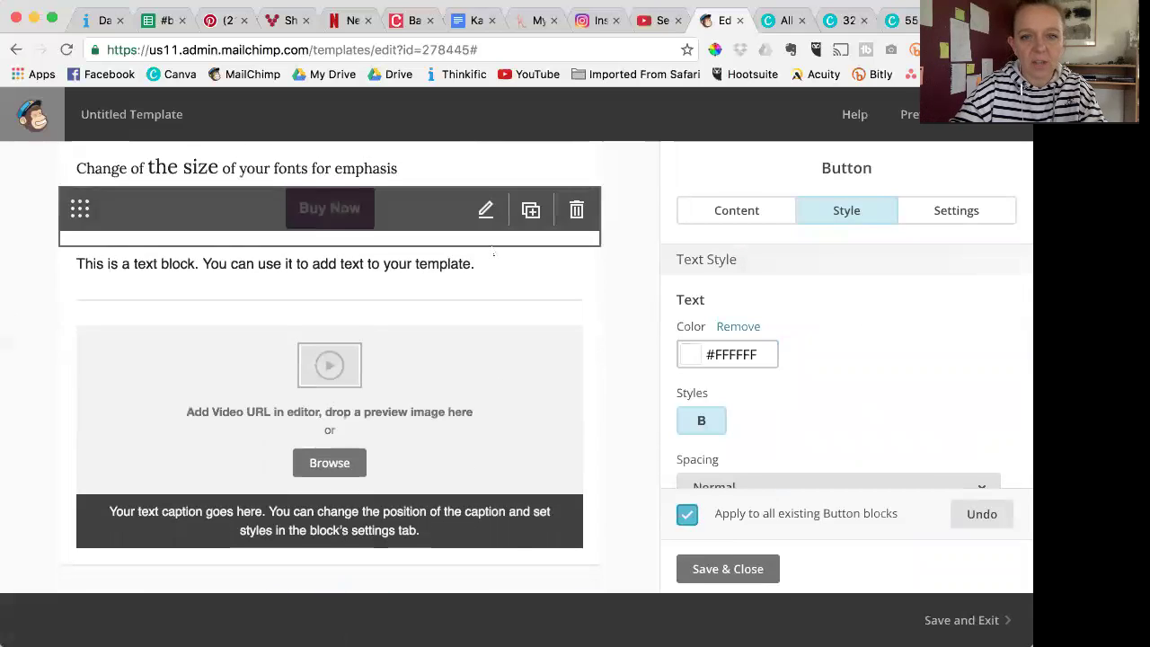
pyautogui.scroll(-5, 787, 320)
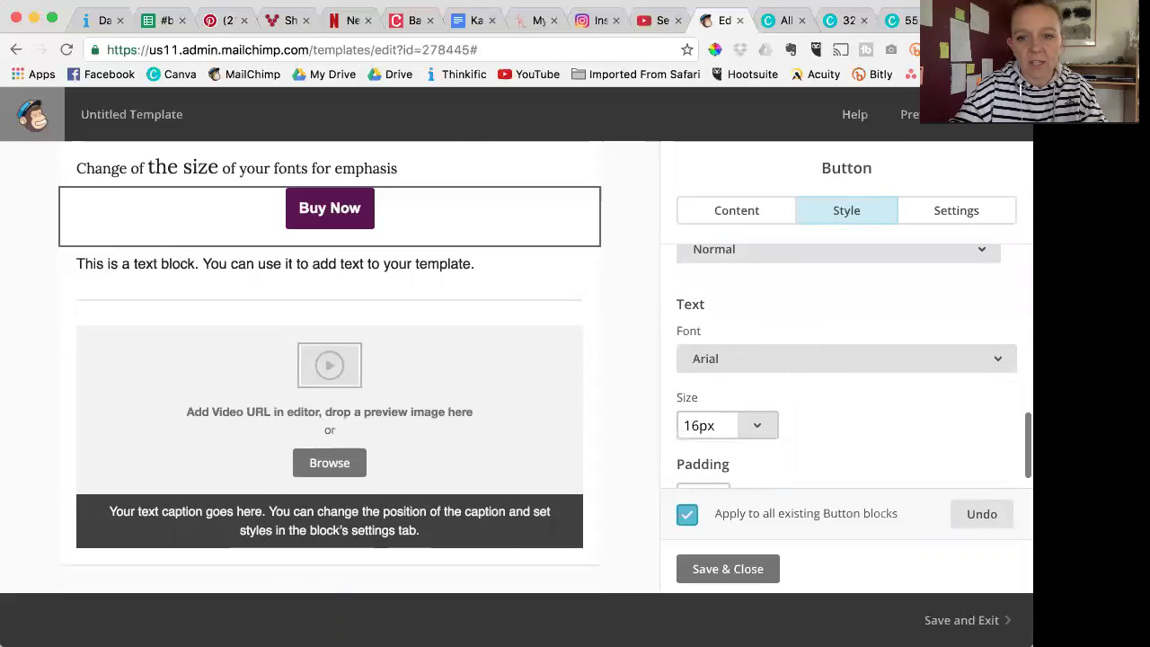
pyautogui.scroll(-2, 847, 378)
pyautogui.click(956, 210)
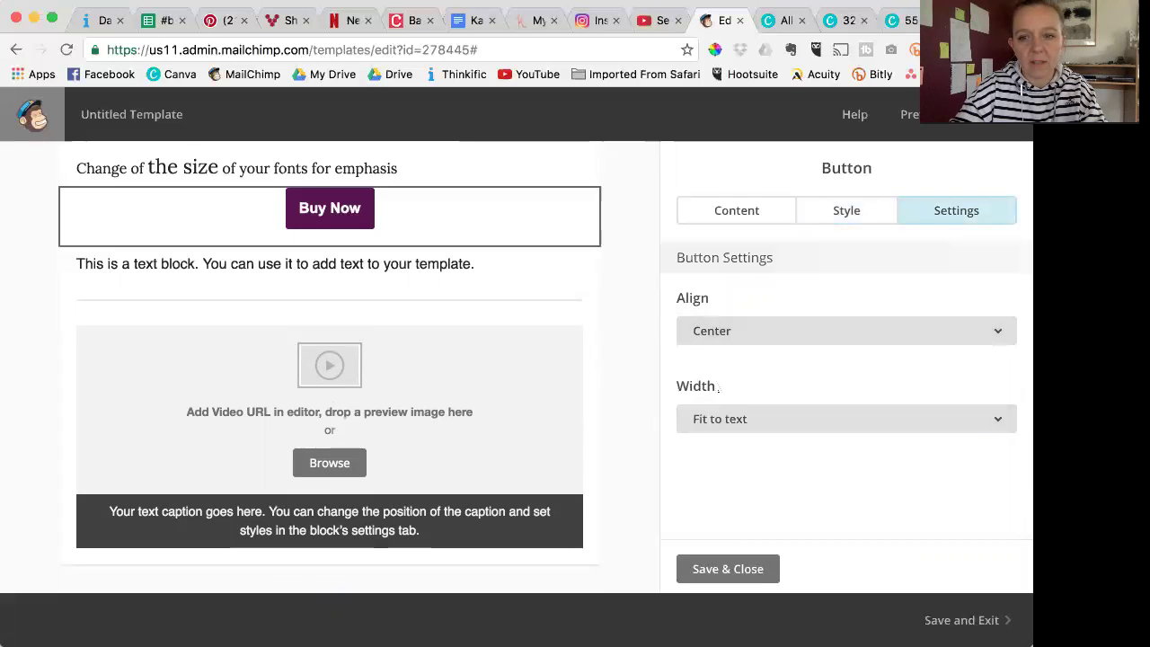
pyautogui.click(728, 569)
# - Open the Social Follow block above the footer and complete the Twitter URL with the account's username
pyautogui.scroll(-5, 369, 381)
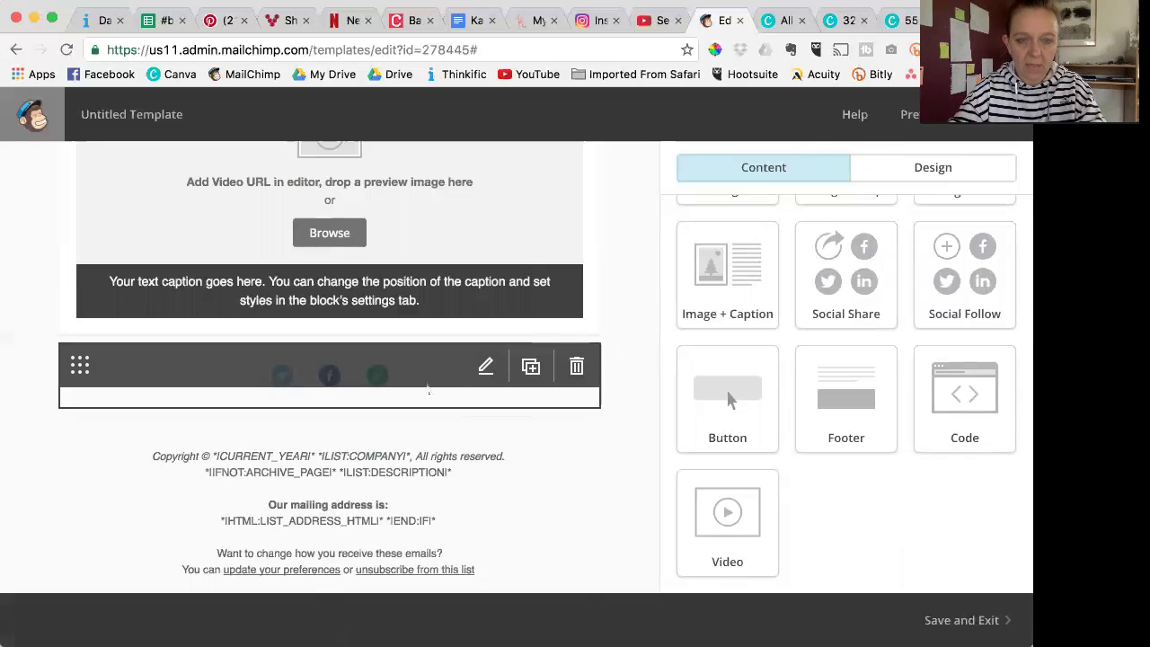
pyautogui.click(428, 390)
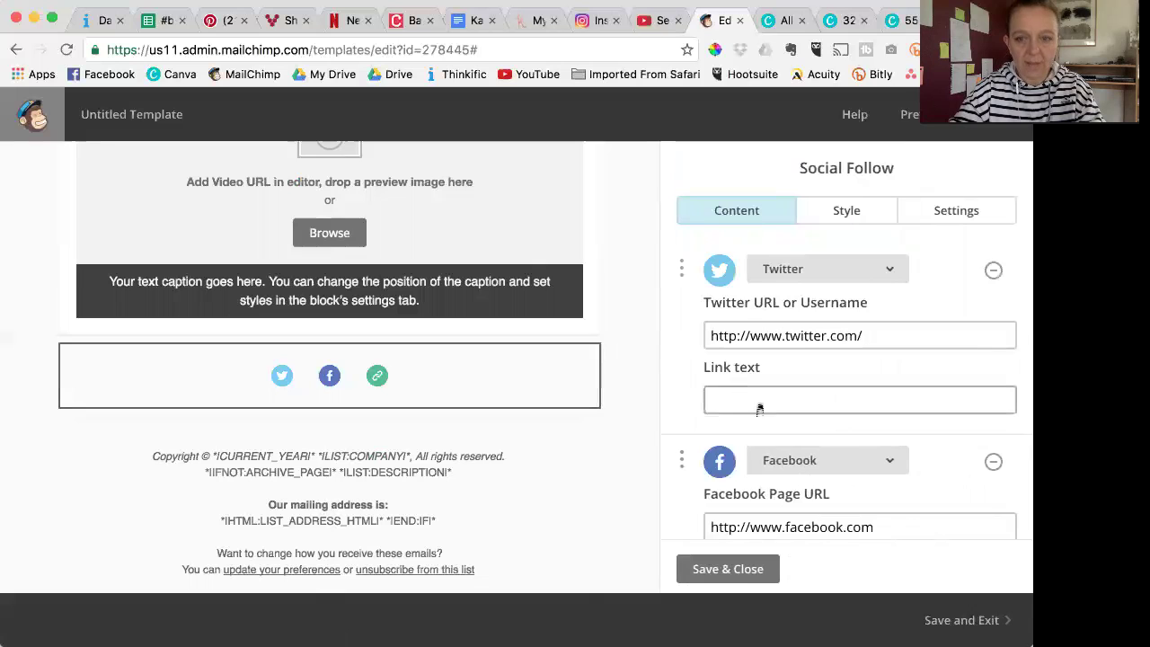
pyautogui.scroll(-2, 778, 435)
pyautogui.scroll(-3, 778, 436)
pyautogui.scroll(2, 777, 437)
pyautogui.scroll(3, 778, 438)
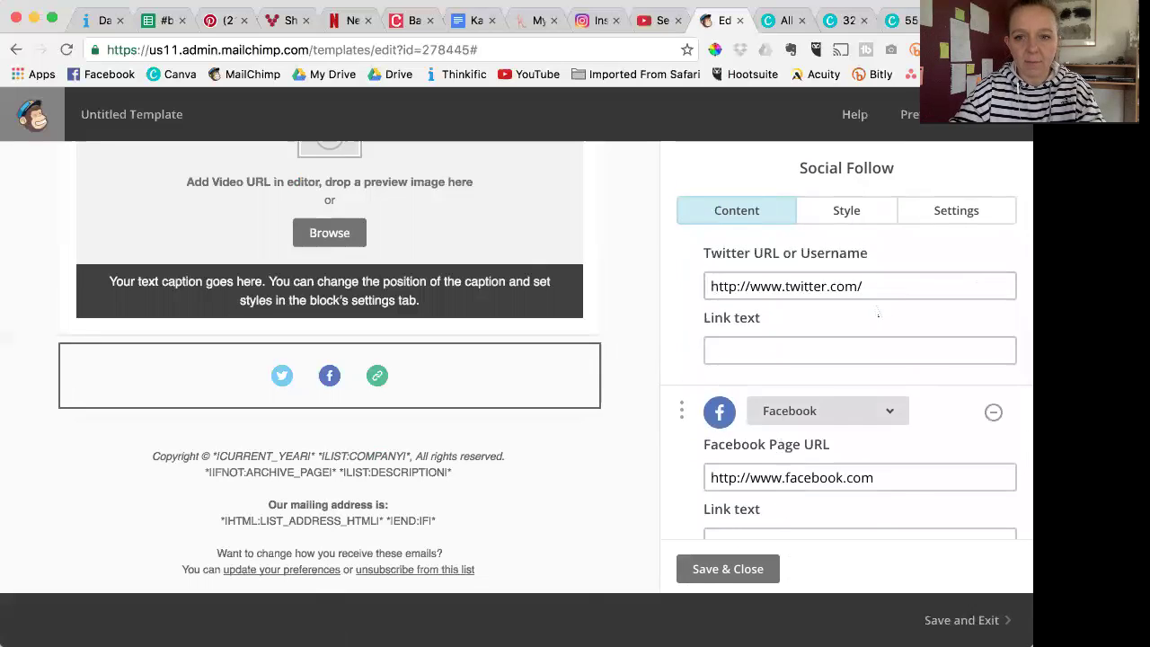
pyautogui.click(864, 287)
pyautogui.write('NatashaBerta')
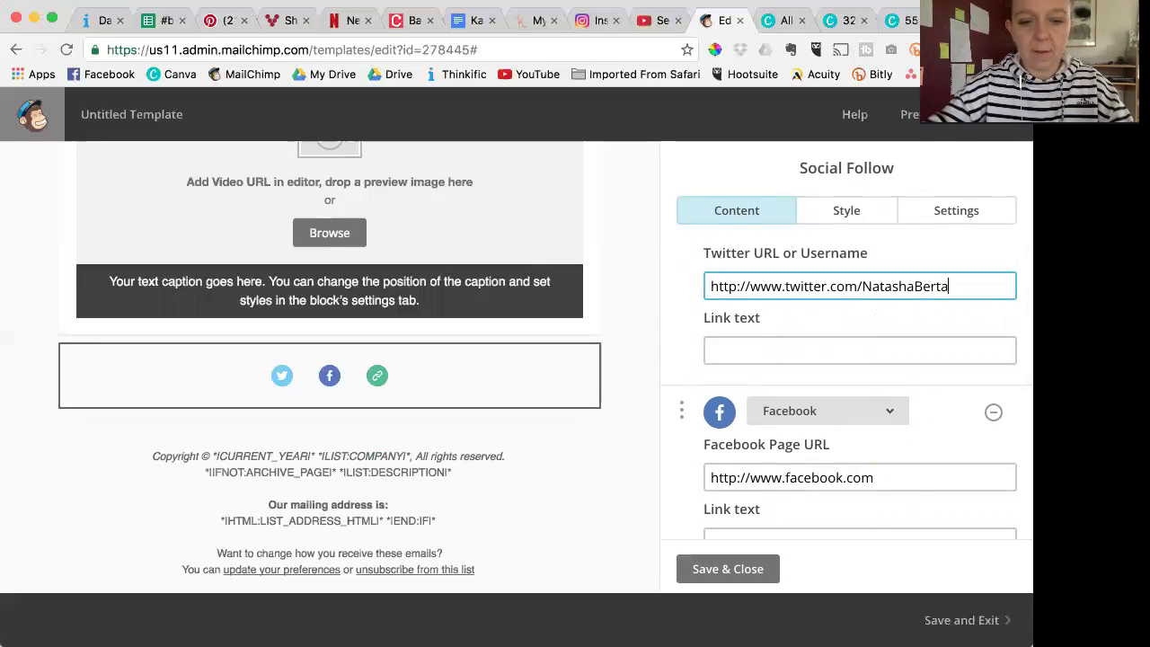
# - Complete the Facebook page URL with the business page's name and replace the website's page URL with the business site address
pyautogui.scroll(-3, 842, 359)
pyautogui.click(883, 317)
pyautogui.write('/natashabertamedia')
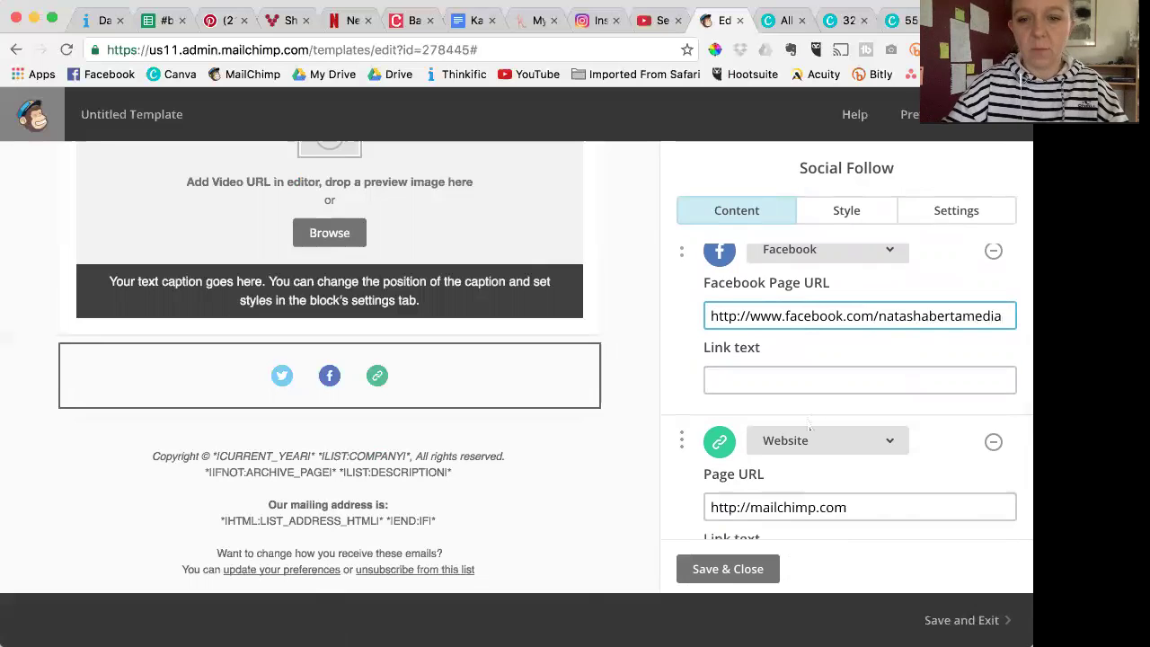
pyautogui.scroll(-4, 810, 428)
pyautogui.click(851, 310)
pyautogui.moveTo(854, 308); pyautogui.dragTo(744, 311)
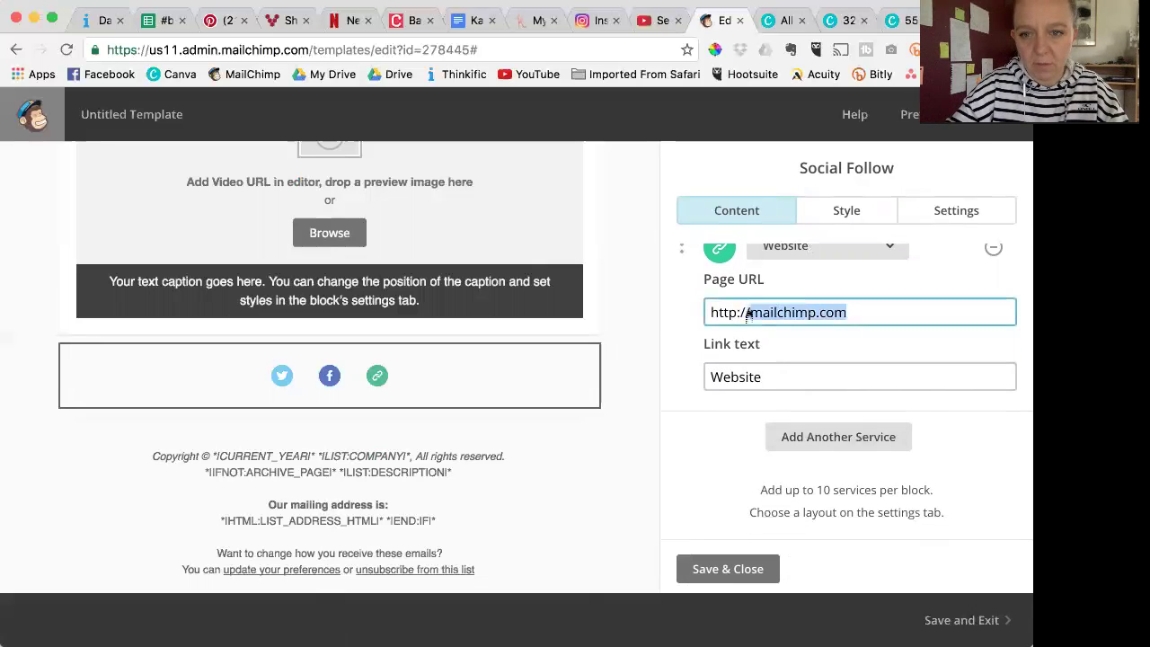
pyautogui.write('www.natashabertamedi')
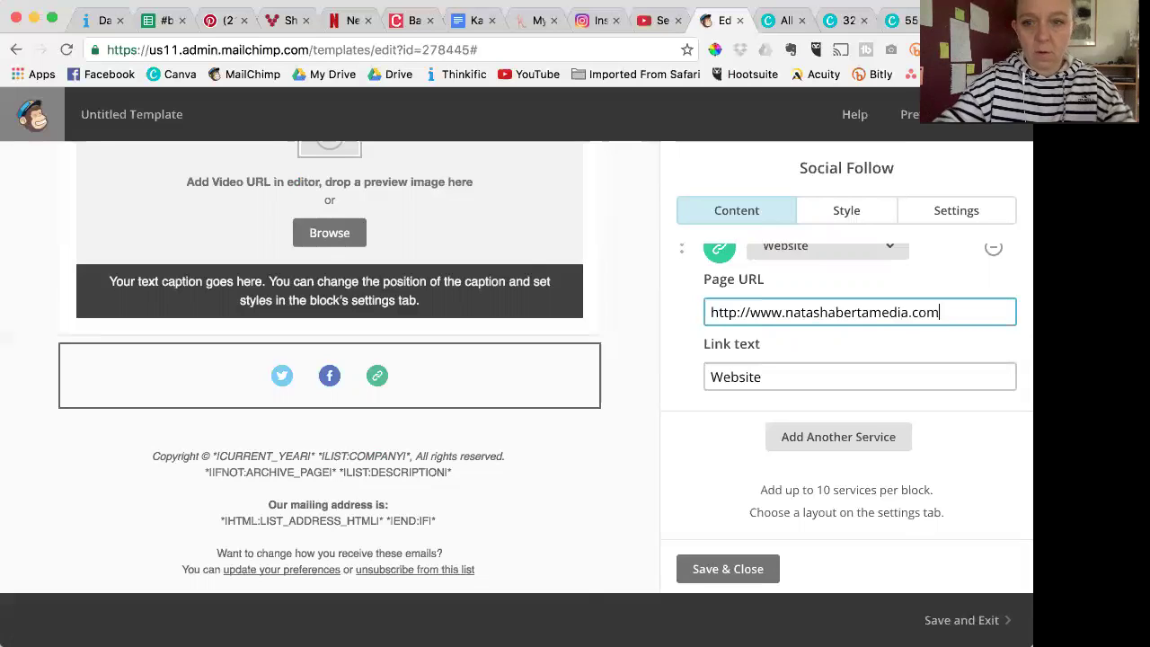
# - Add a YouTube service to the Social Follow block with the channel's URL, and save and close the block
pyautogui.click(780, 433)
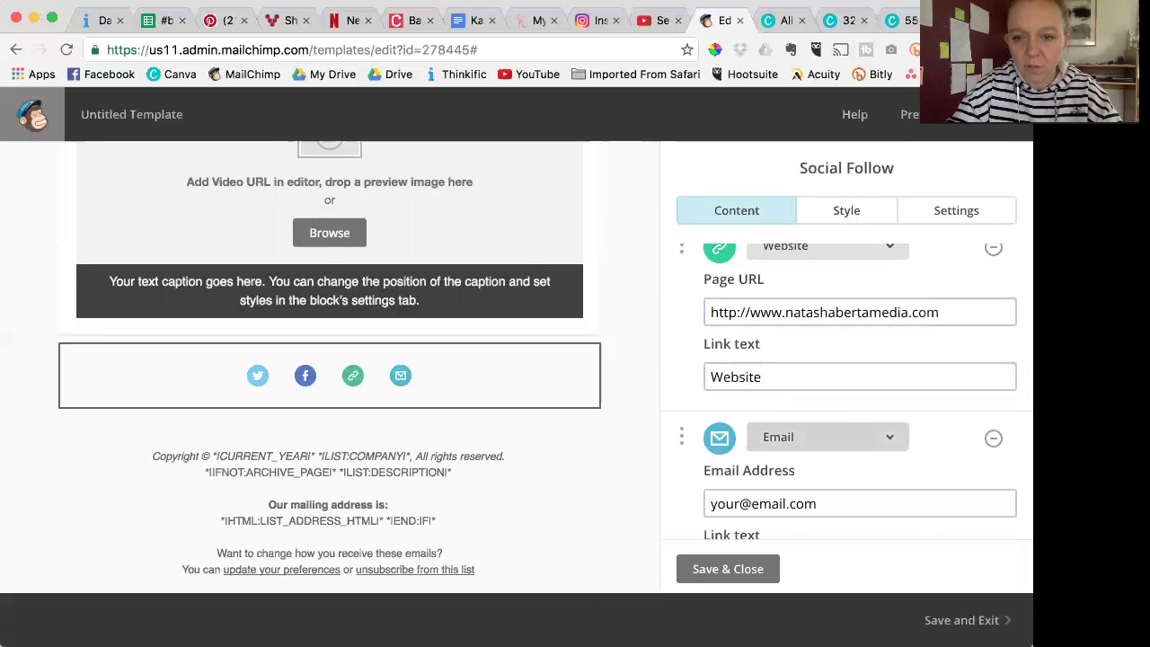
pyautogui.scroll(-3, 790, 444)
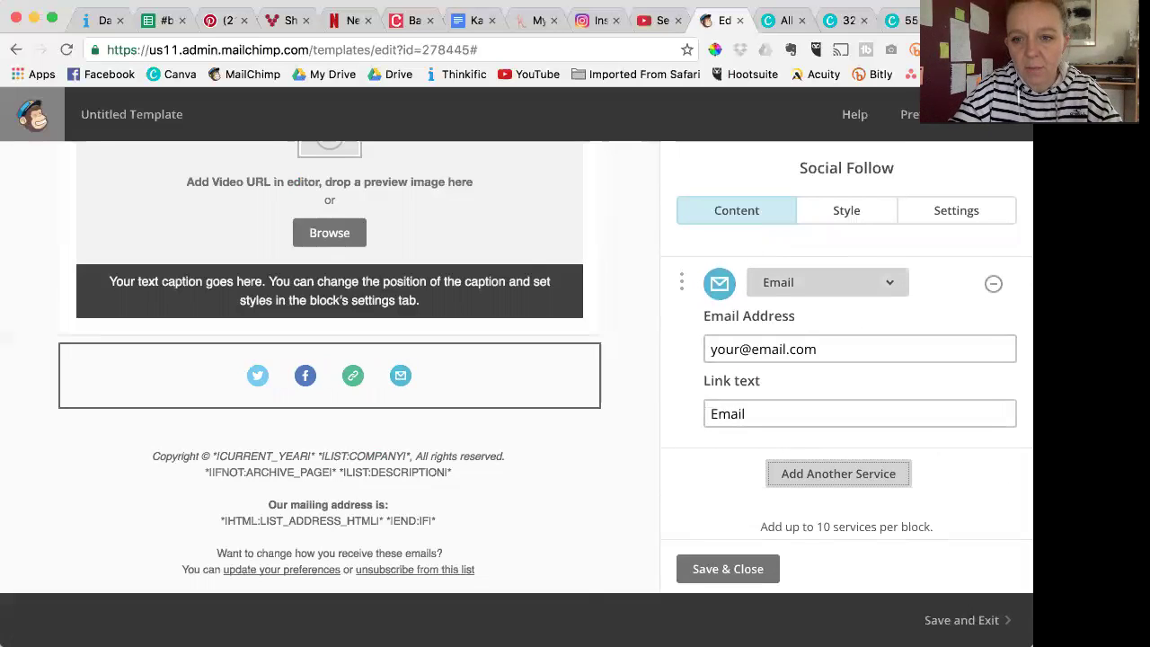
pyautogui.click(827, 283)
pyautogui.scroll(10, 808, 341)
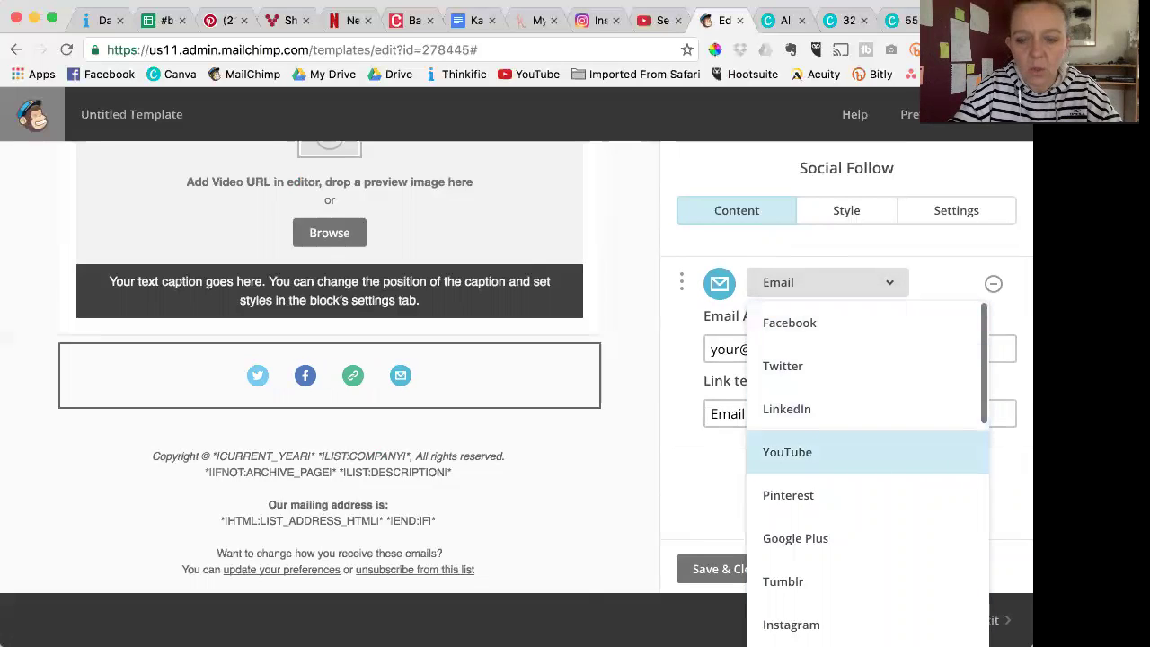
pyautogui.click(788, 451)
pyautogui.click(847, 350)
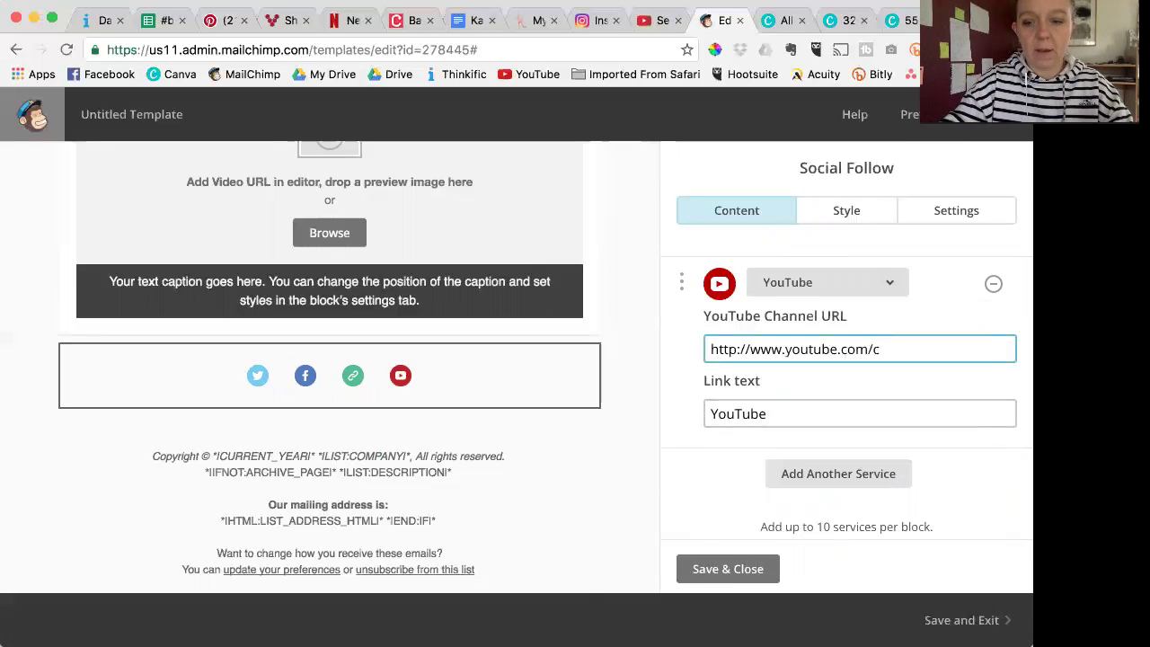
pyautogui.write('natashaberta')
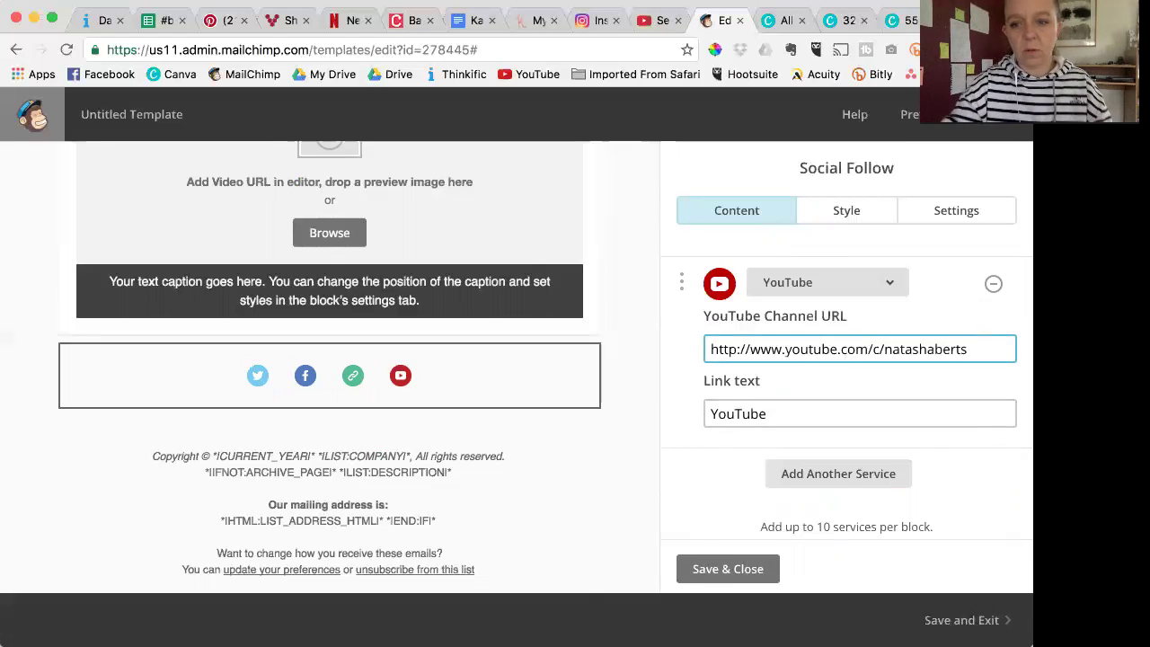
pyautogui.click(728, 569)
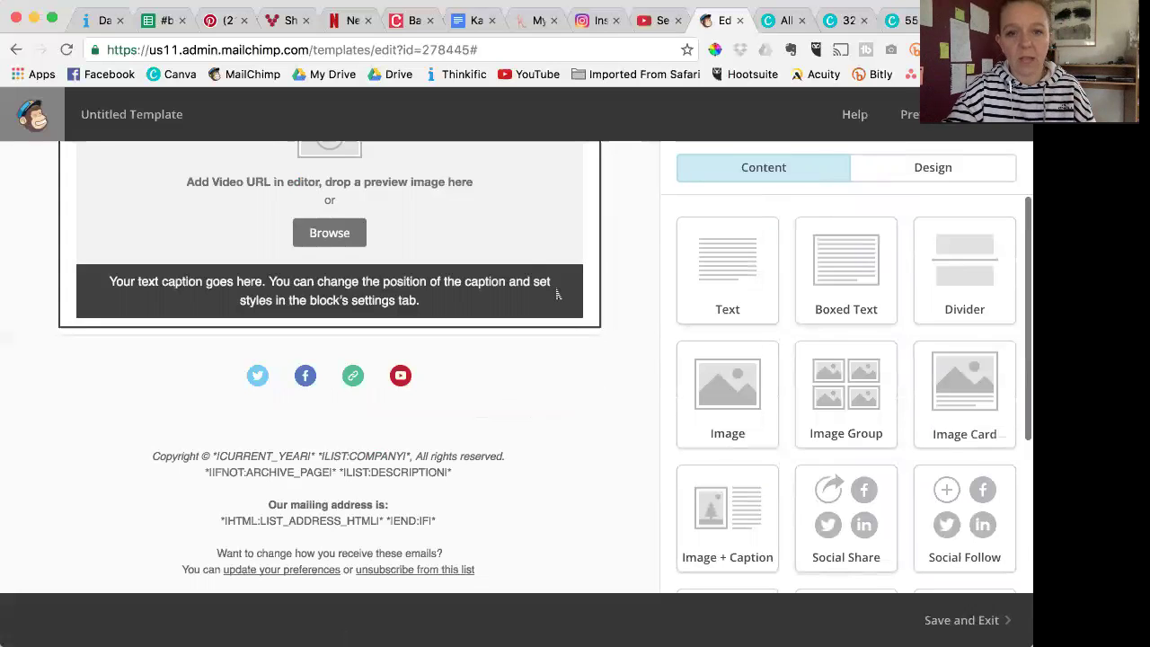
# - Reopen the Social Follow block and set its icon style to Outlined
pyautogui.click(422, 376)
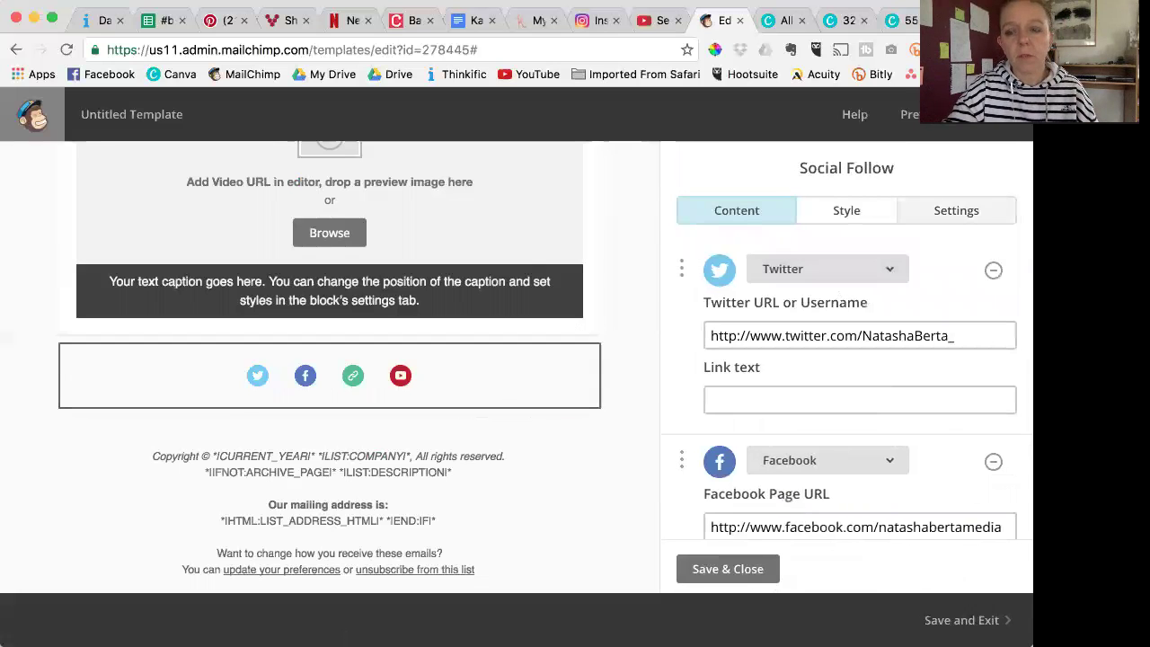
pyautogui.click(956, 210)
pyautogui.scroll(-3, 771, 387)
pyautogui.scroll(-5, 771, 386)
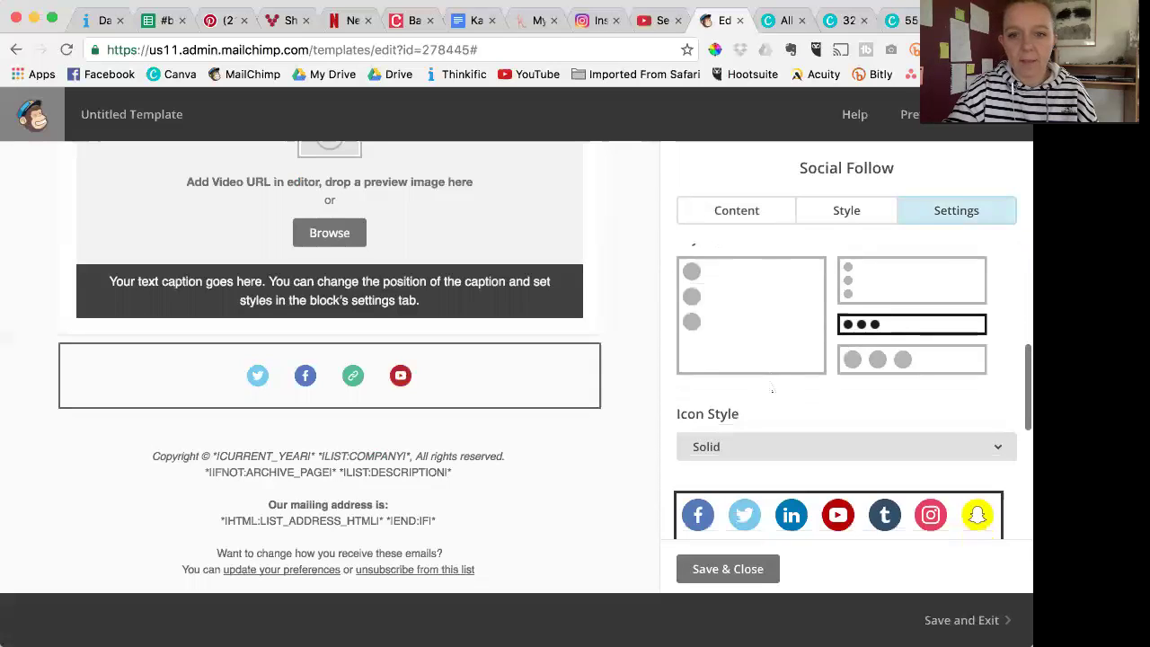
pyautogui.click(800, 353)
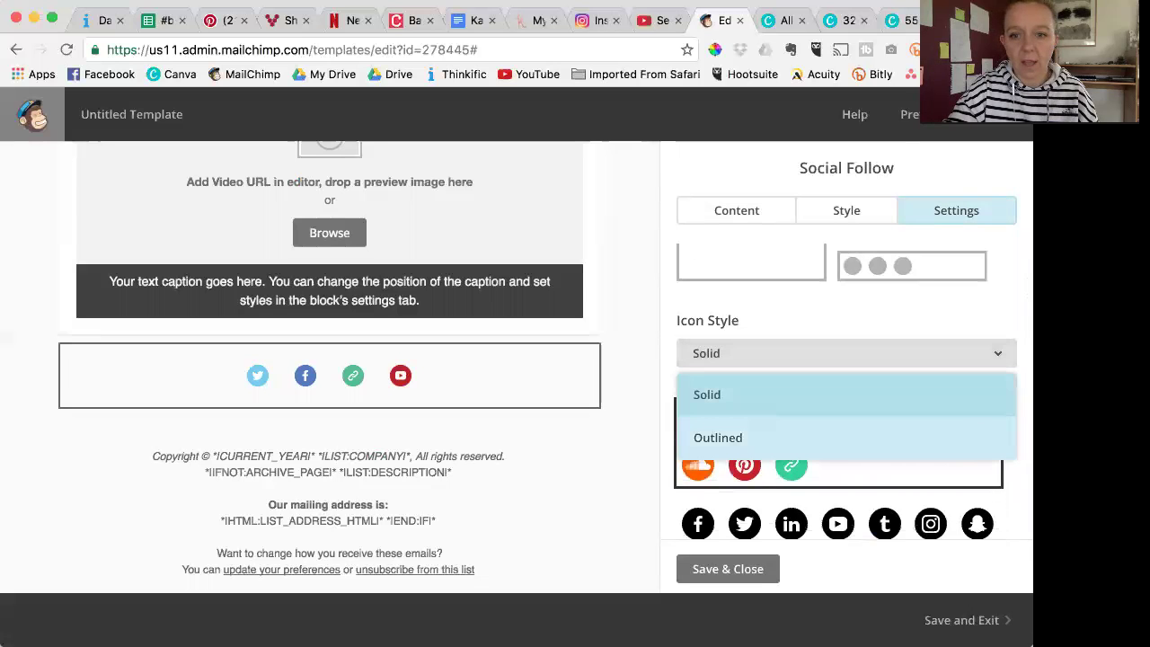
pyautogui.click(800, 438)
pyautogui.scroll(2, 844, 386)
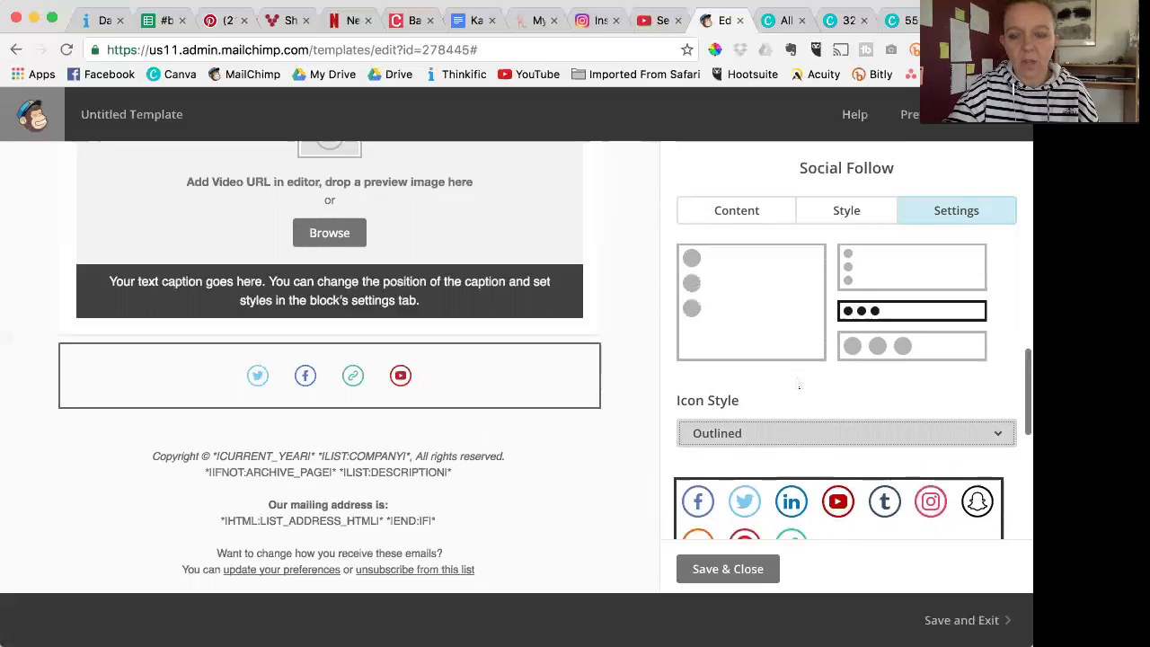
# - Try the vertical icon layouts, choose the horizontal layout with large icons, and save and close the Social Follow block
pyautogui.click(751, 315)
pyautogui.click(912, 280)
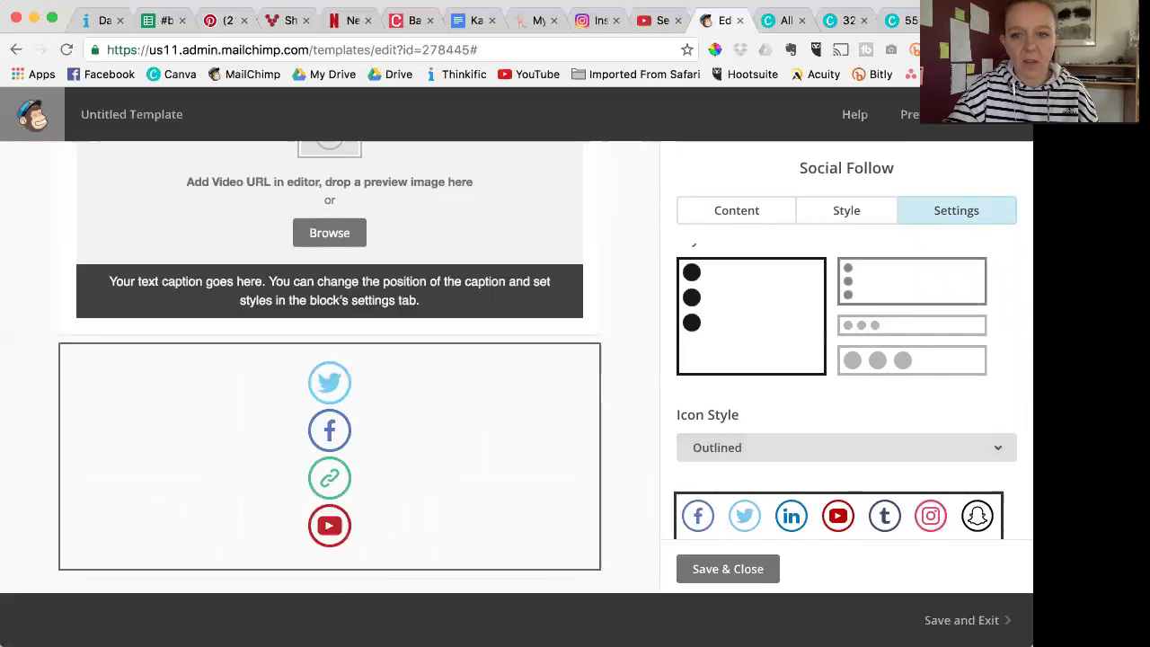
pyautogui.click(912, 360)
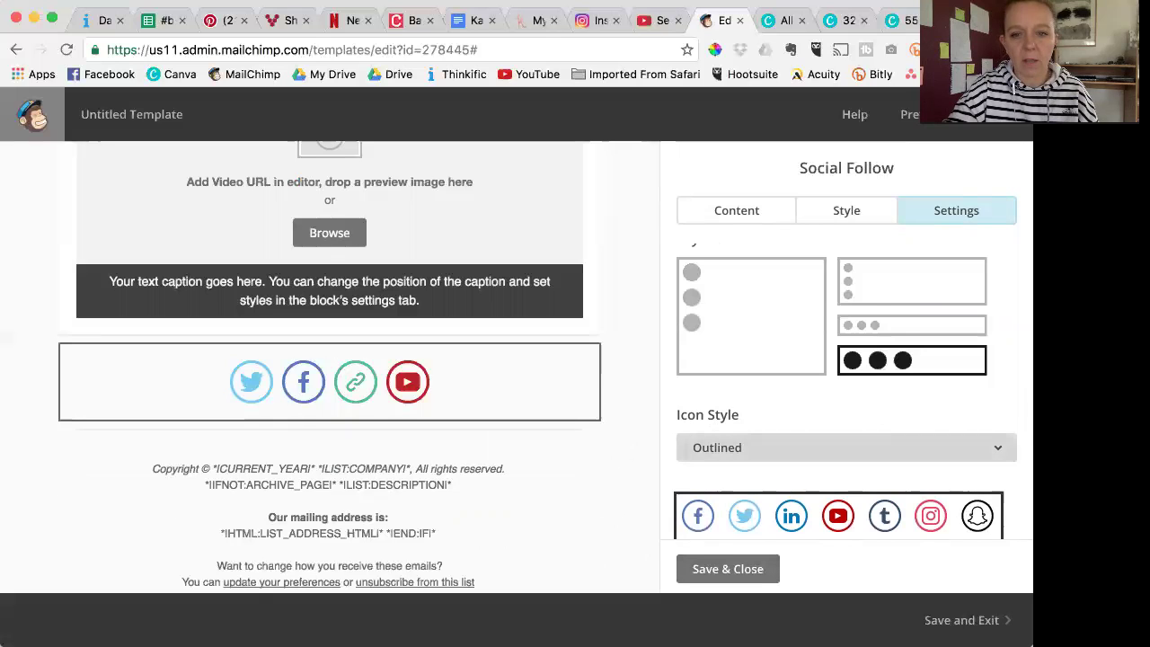
pyautogui.scroll(-4, 845, 395)
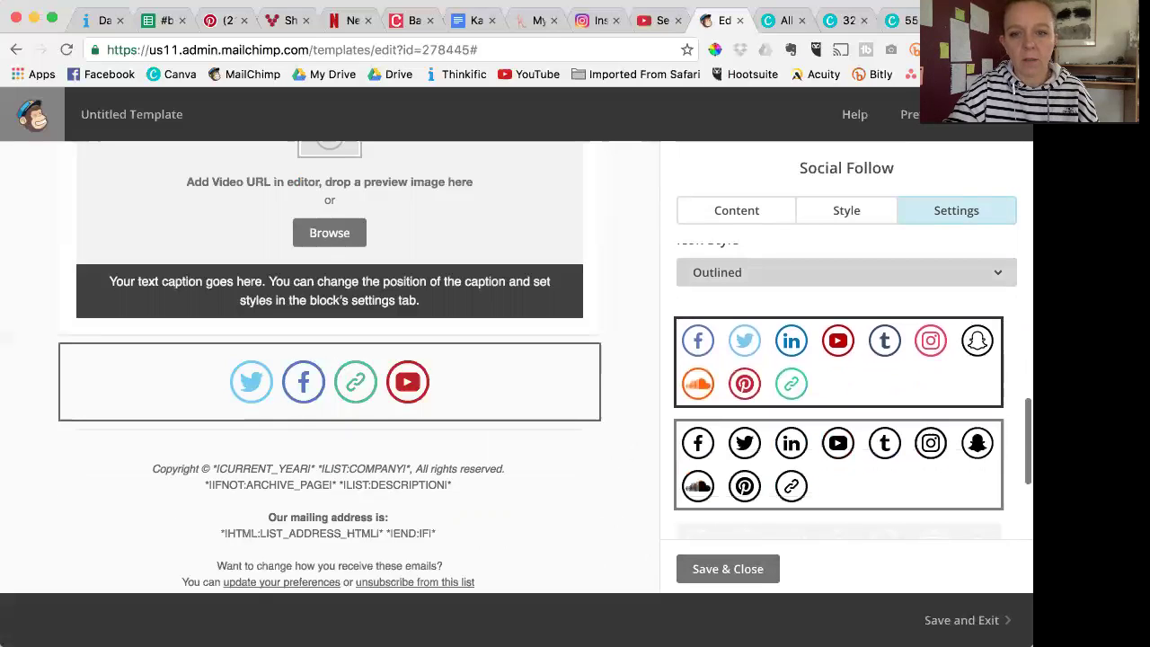
pyautogui.click(706, 562)
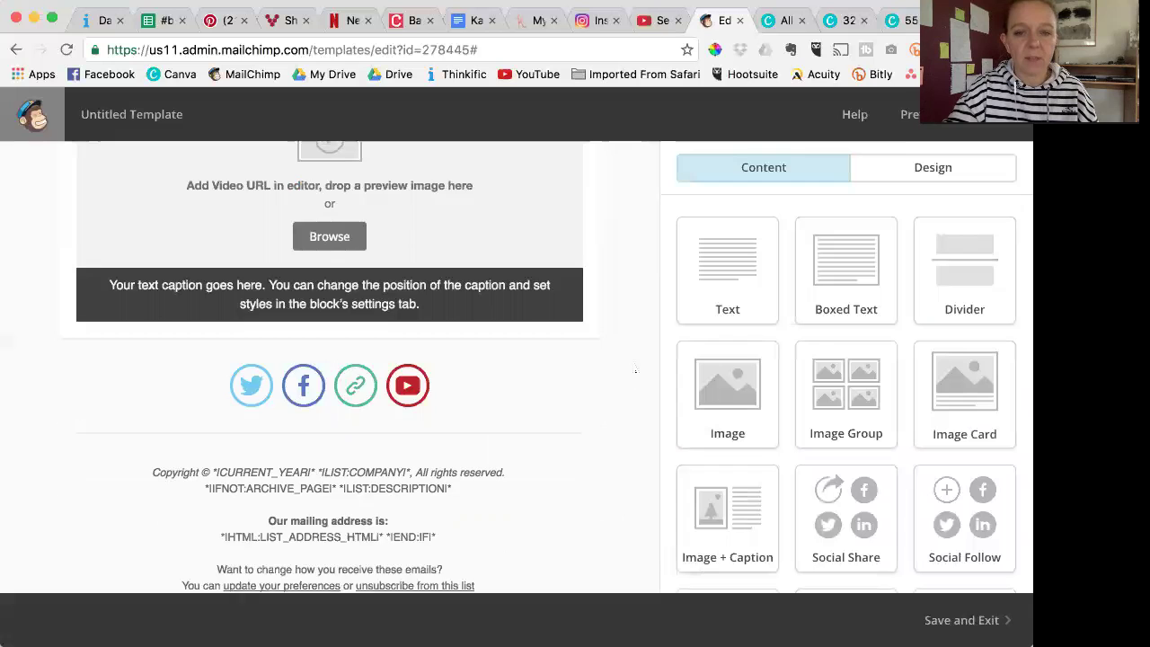
pyautogui.scroll(5, 635, 370)
pyautogui.scroll(5, 635, 370)
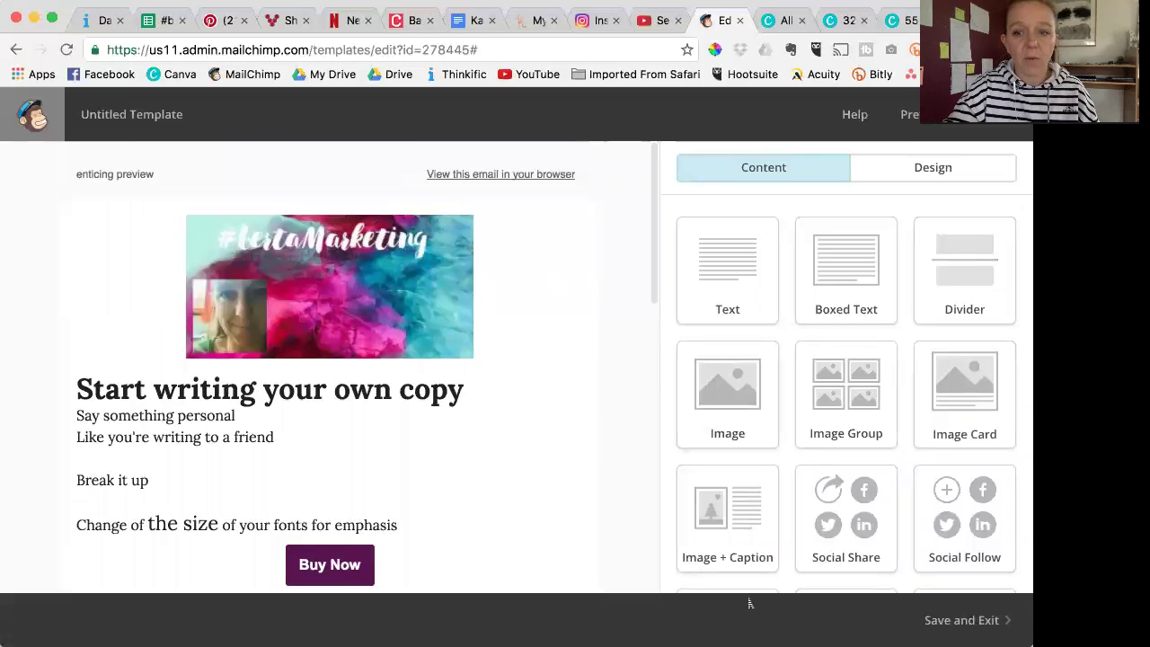
pyautogui.scroll(-10, 609, 275)
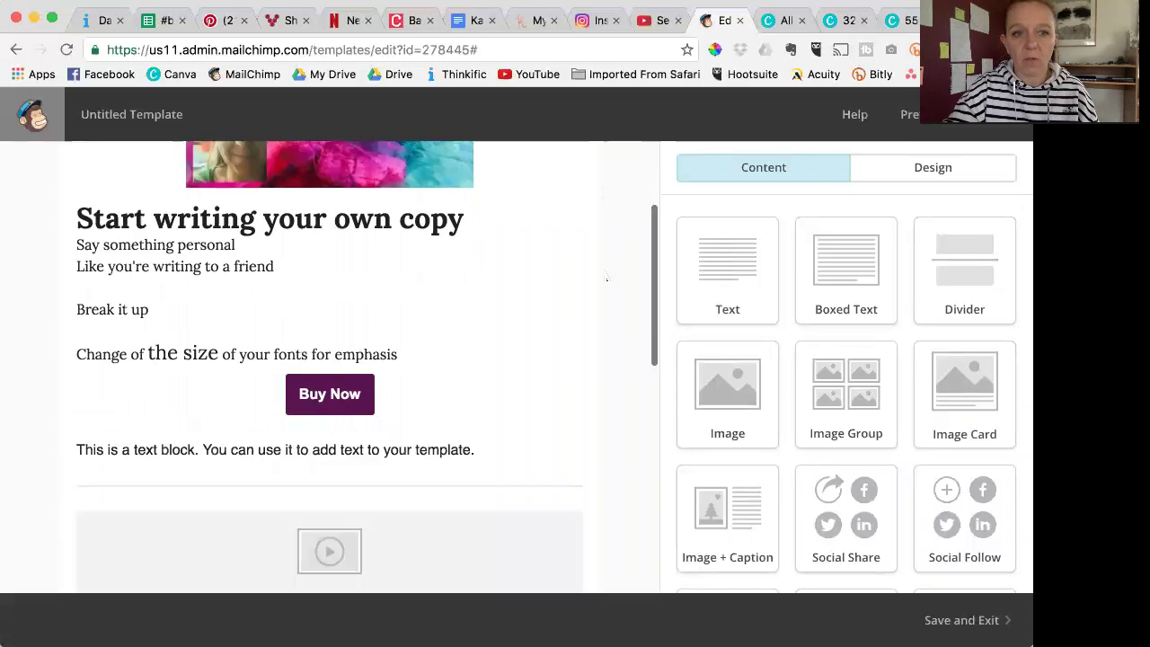
# - Set the page background color to white in the template's page design and save it
pyautogui.scroll(10, 608, 275)
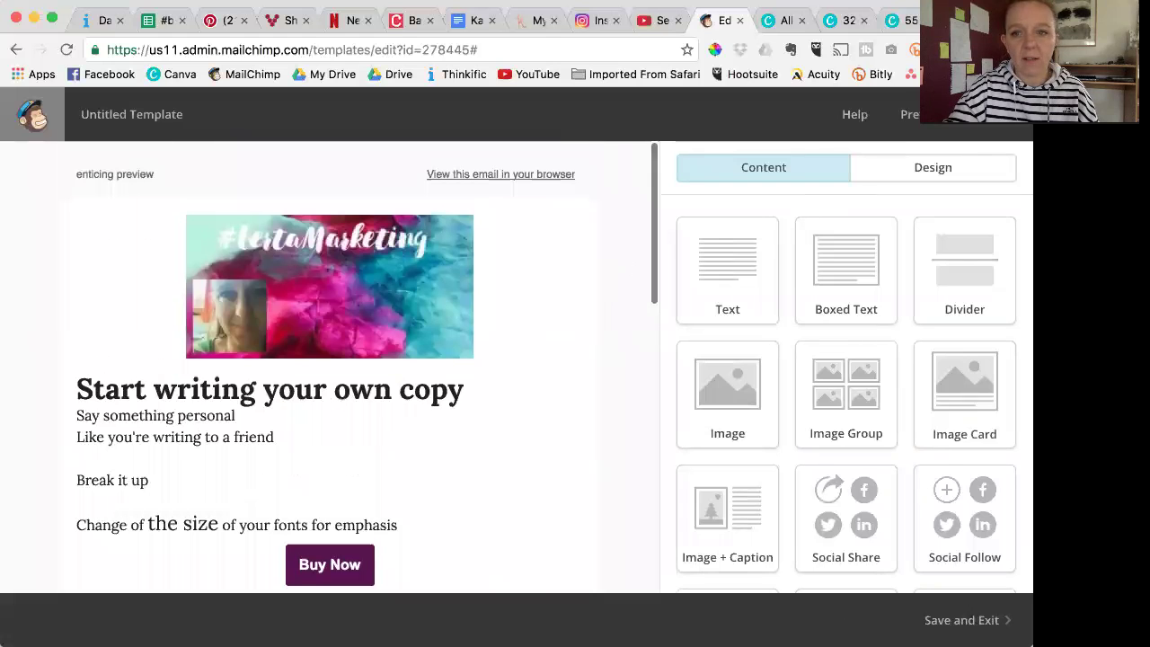
pyautogui.click(933, 167)
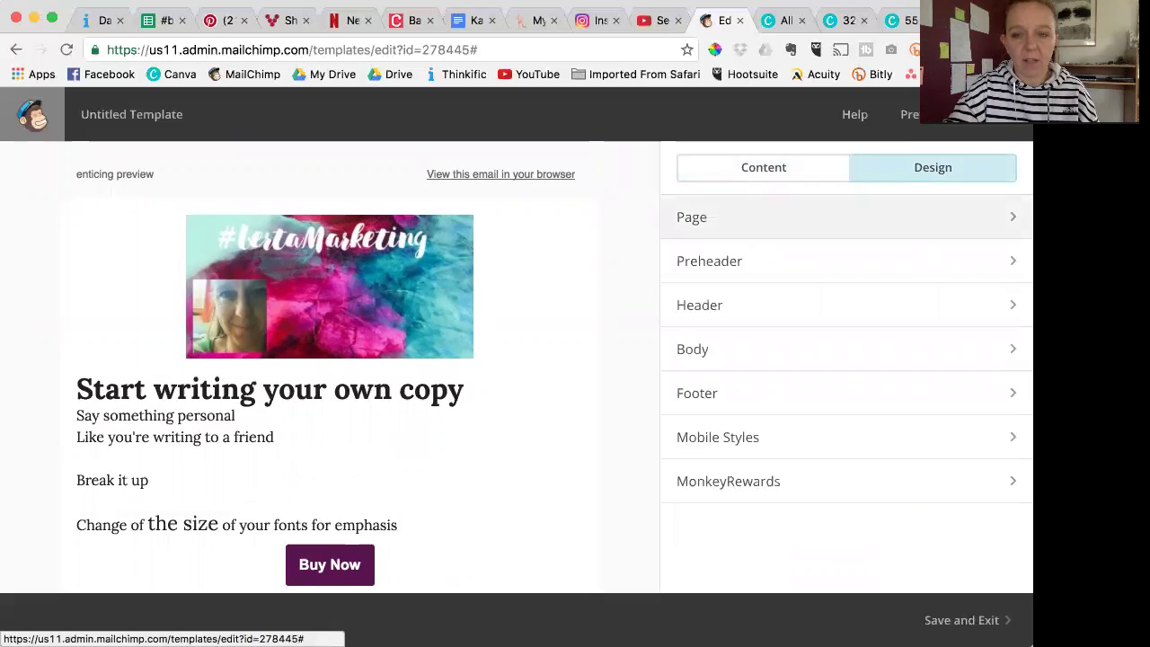
pyautogui.click(719, 217)
pyautogui.scroll(-1, 845, 359)
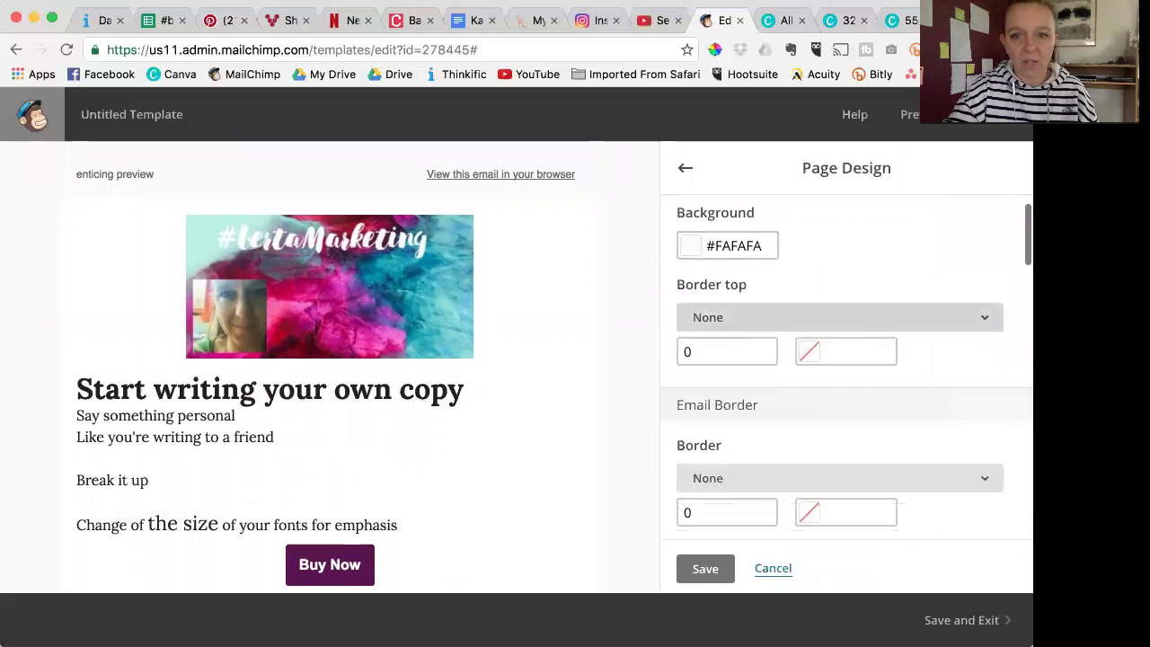
pyautogui.click(719, 245)
pyautogui.click(702, 463)
pyautogui.click(705, 568)
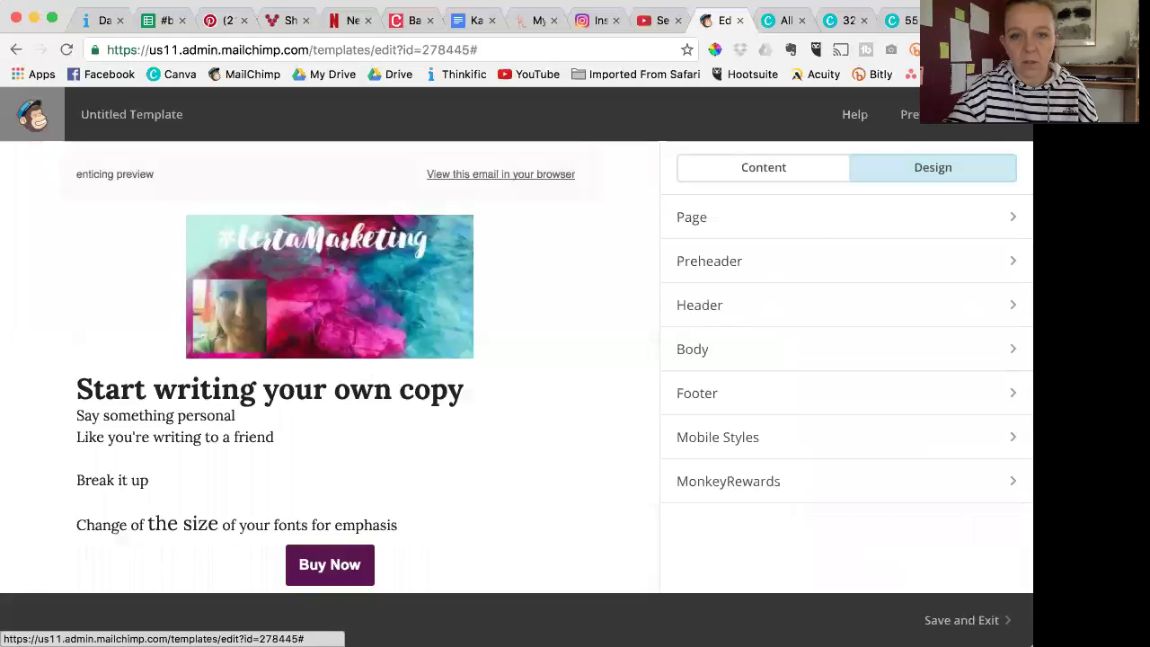
# - Try a #666666 preheader background, set it to white (#ffffff) instead, and save the preheader design
pyautogui.click(754, 258)
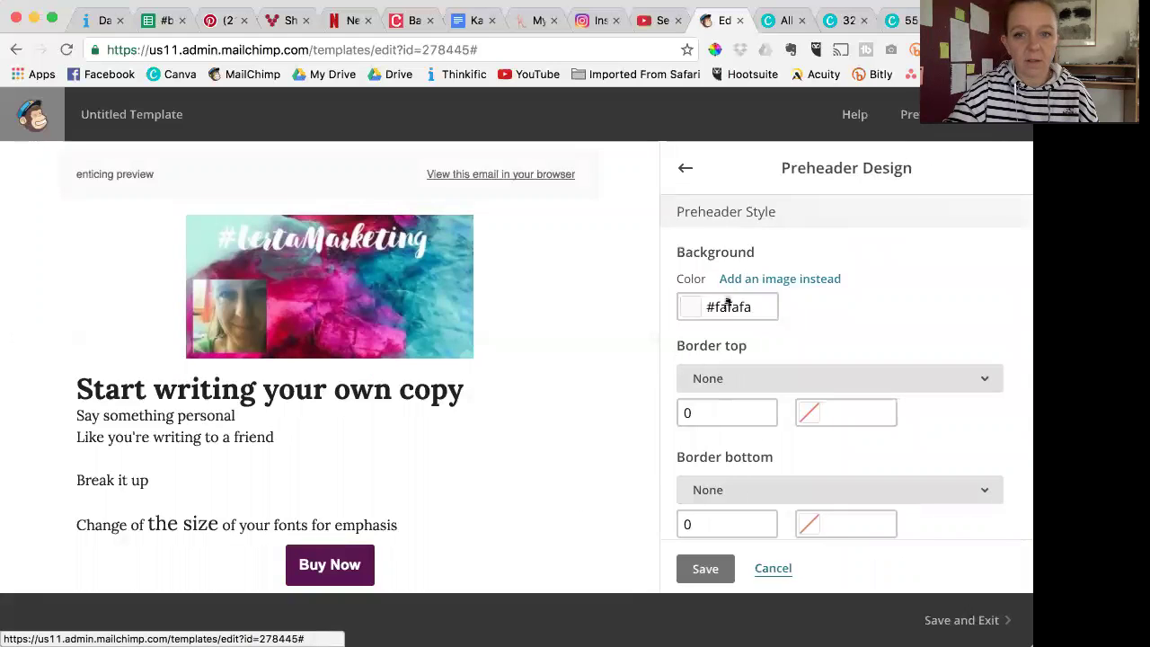
pyautogui.click(695, 310)
pyautogui.scroll(-2, 812, 439)
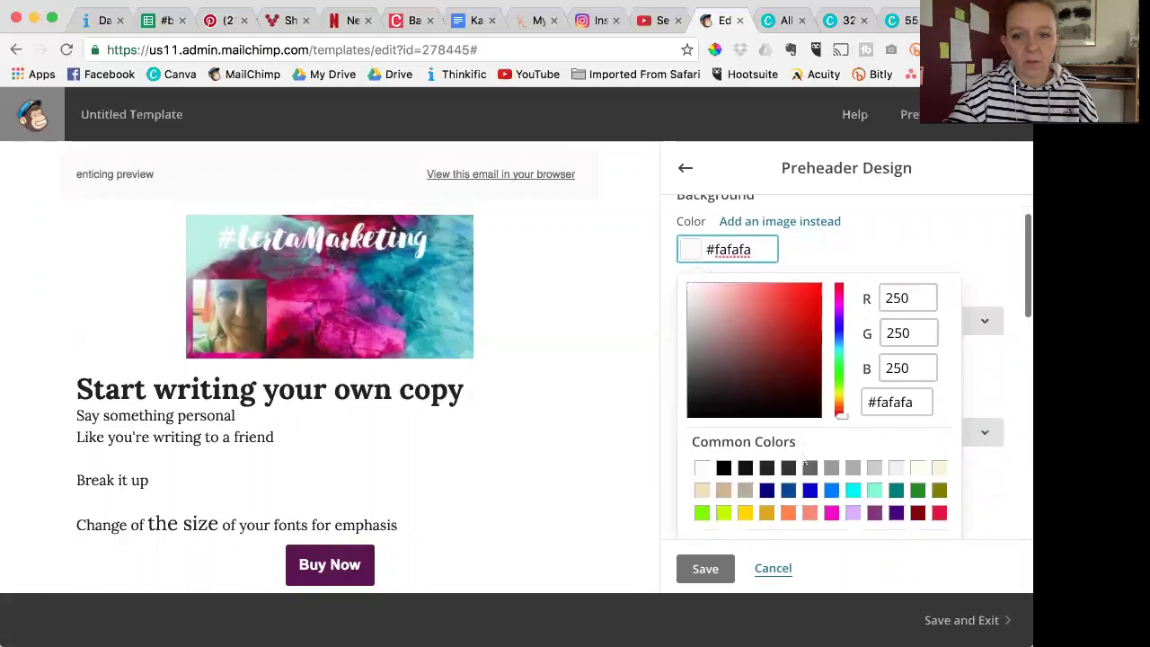
pyautogui.click(810, 463)
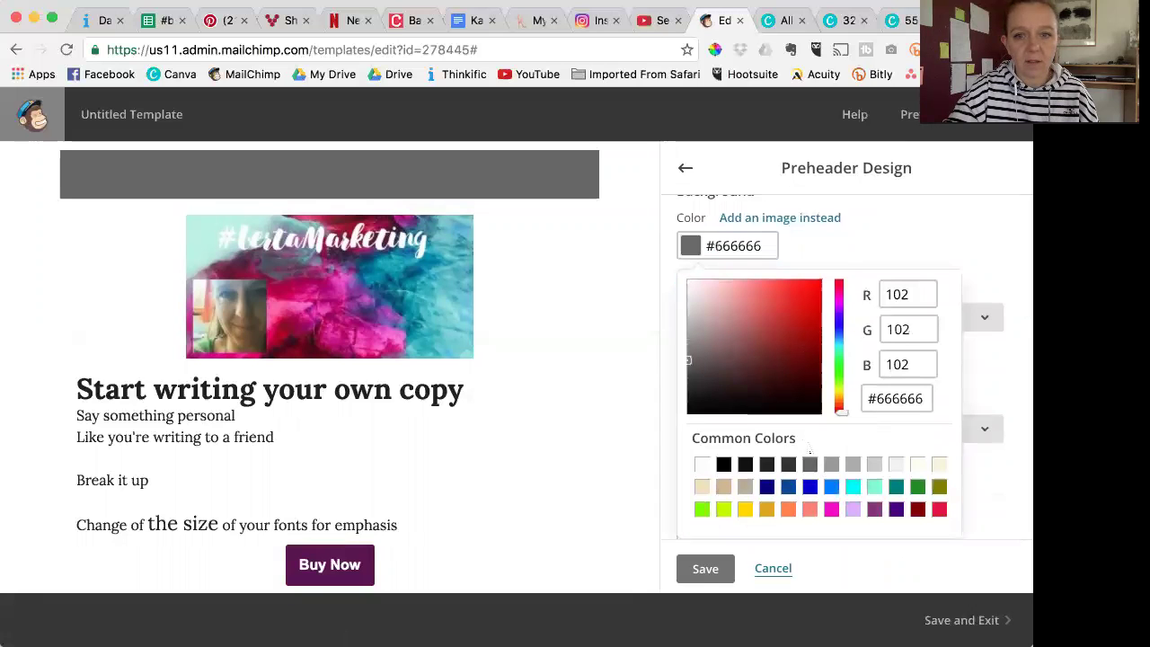
pyautogui.click(702, 464)
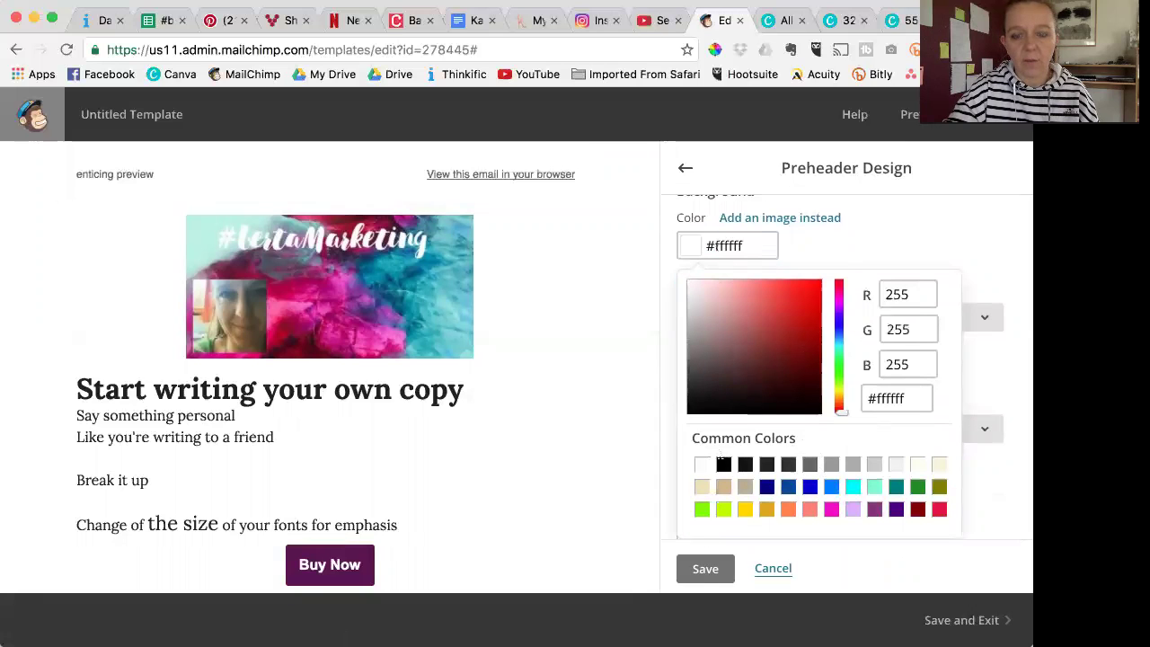
pyautogui.click(705, 568)
# - Try to change the footer's background color and save the footer design
pyautogui.scroll(-5, 557, 494)
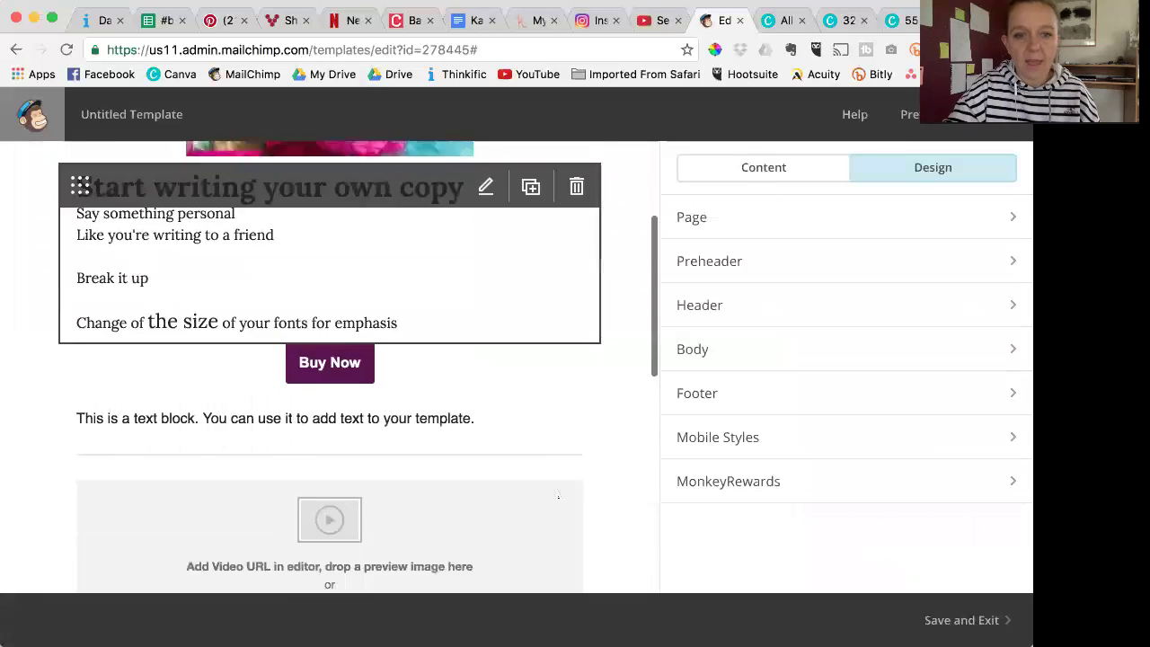
pyautogui.scroll(-3, 575, 485)
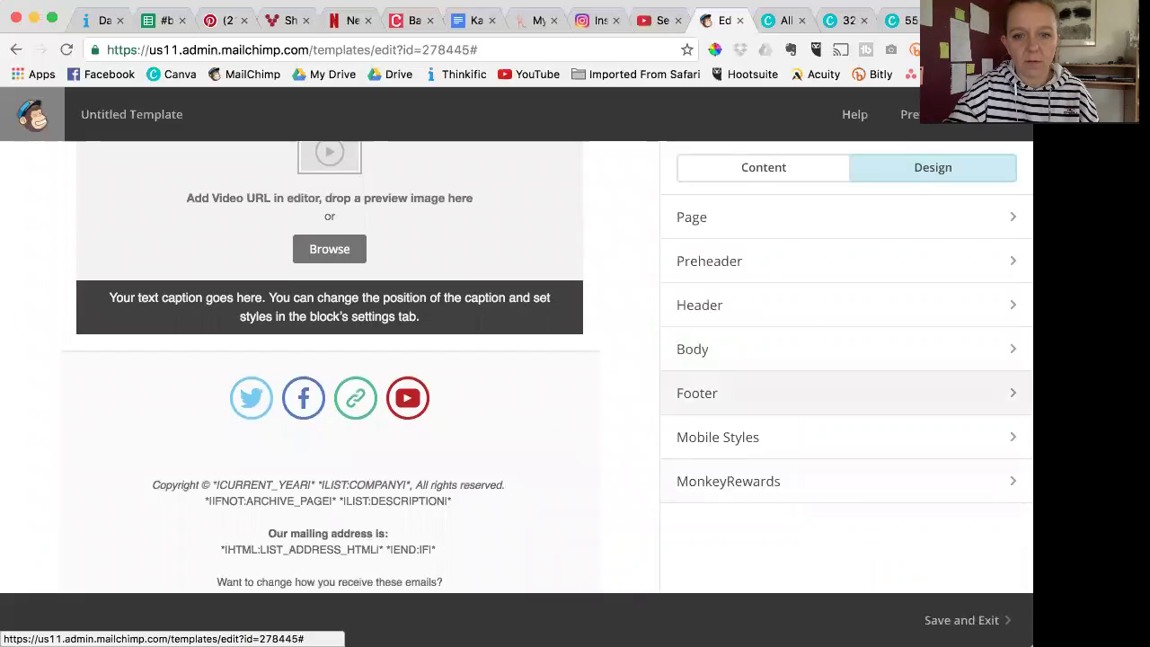
pyautogui.click(734, 409)
pyautogui.click(694, 307)
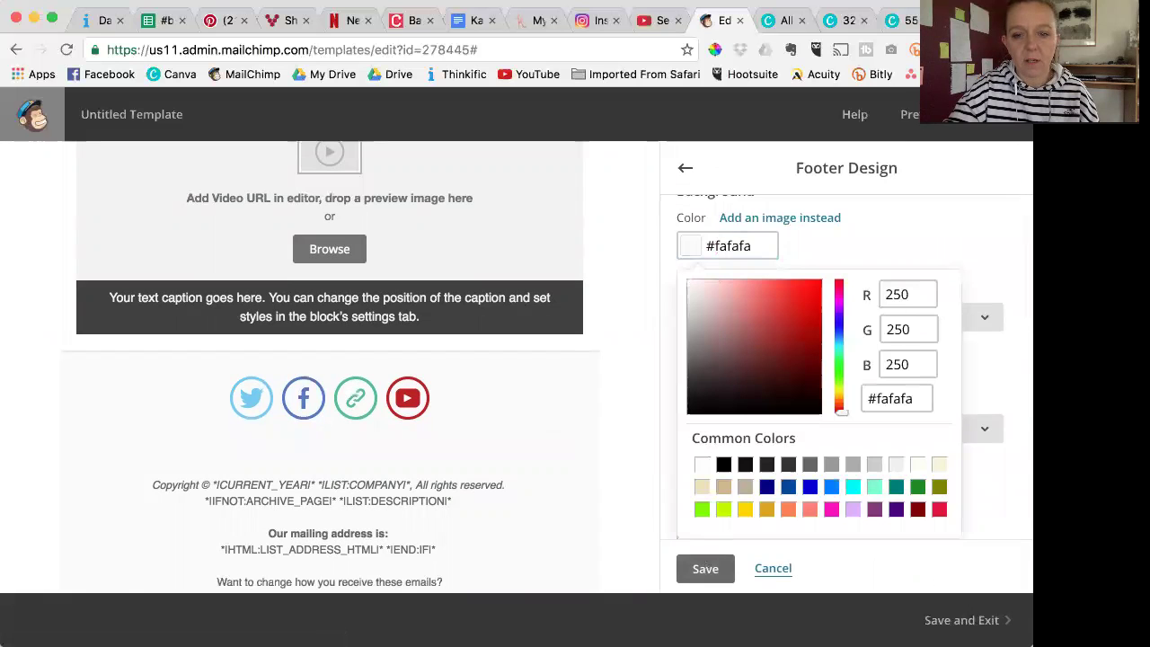
pyautogui.click(706, 568)
pyautogui.scroll(-5, 644, 467)
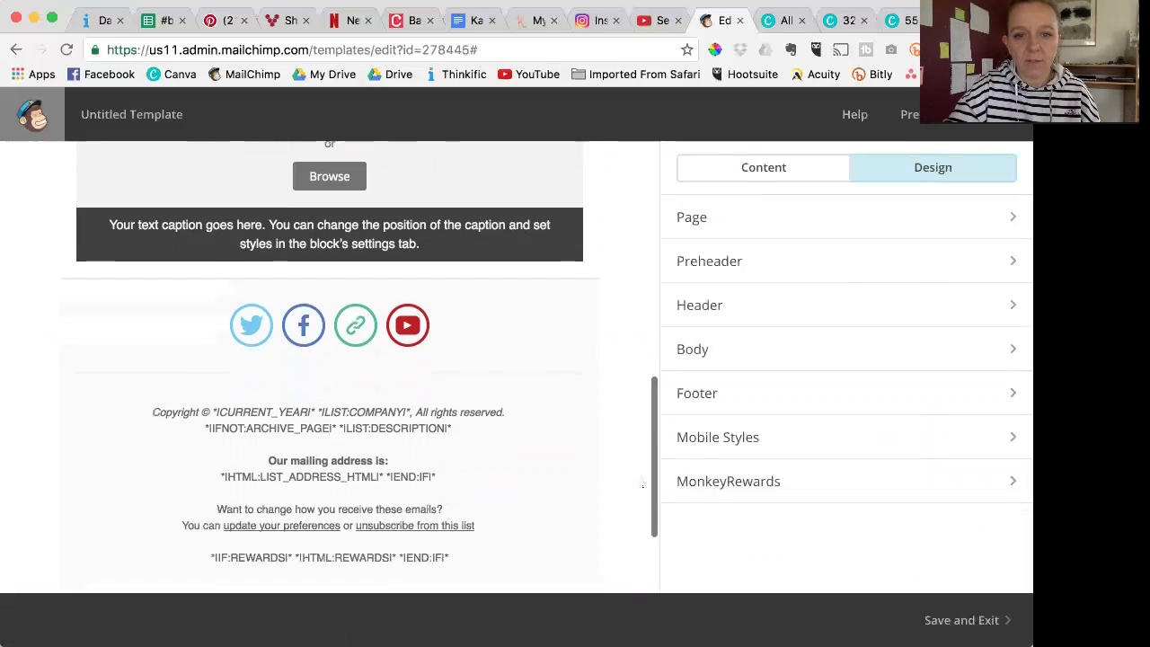
pyautogui.scroll(4, 642, 484)
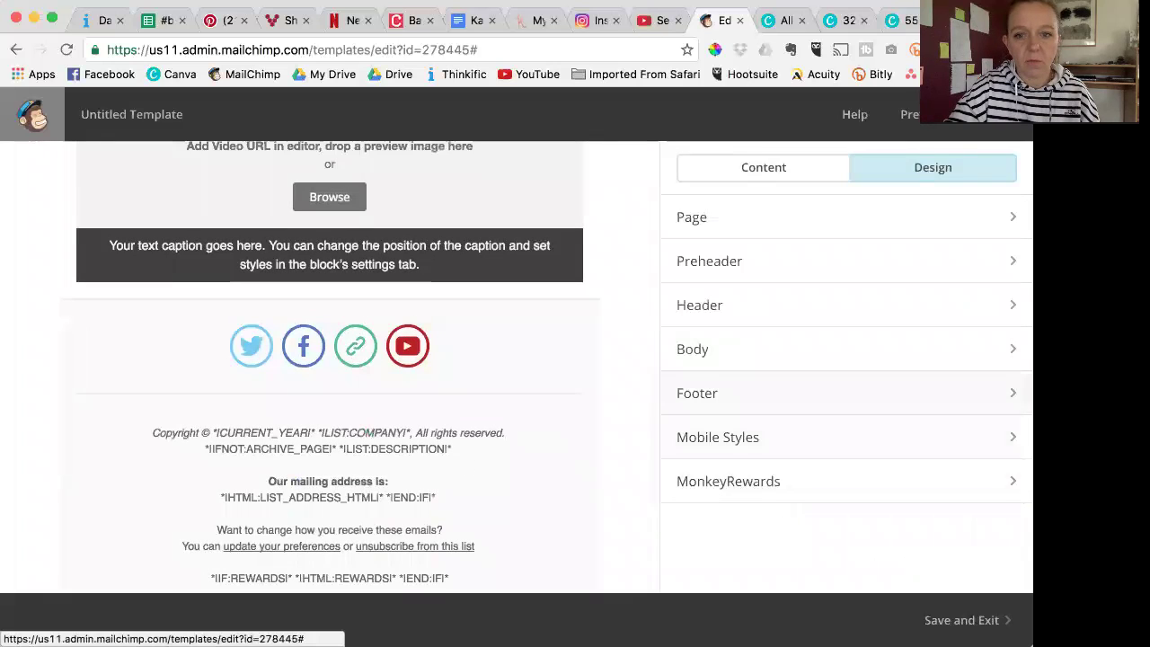
# - Set the footer's background color to white (#ffffff) and save the footer design
pyautogui.click(697, 395)
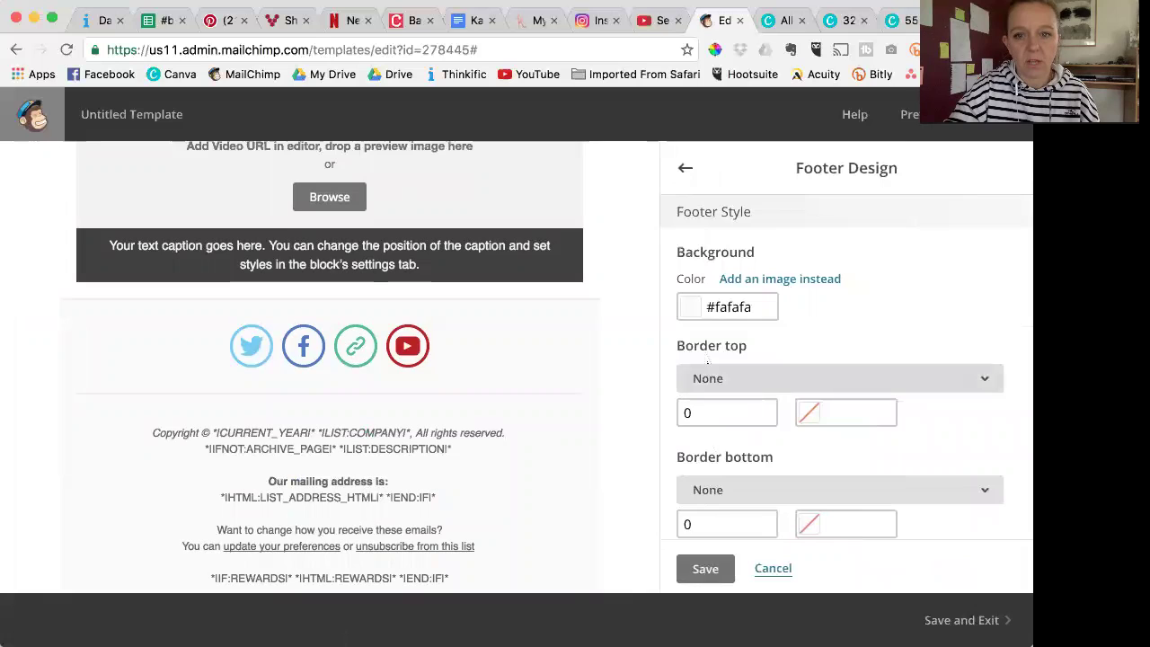
pyautogui.click(696, 315)
pyautogui.press('Tab')
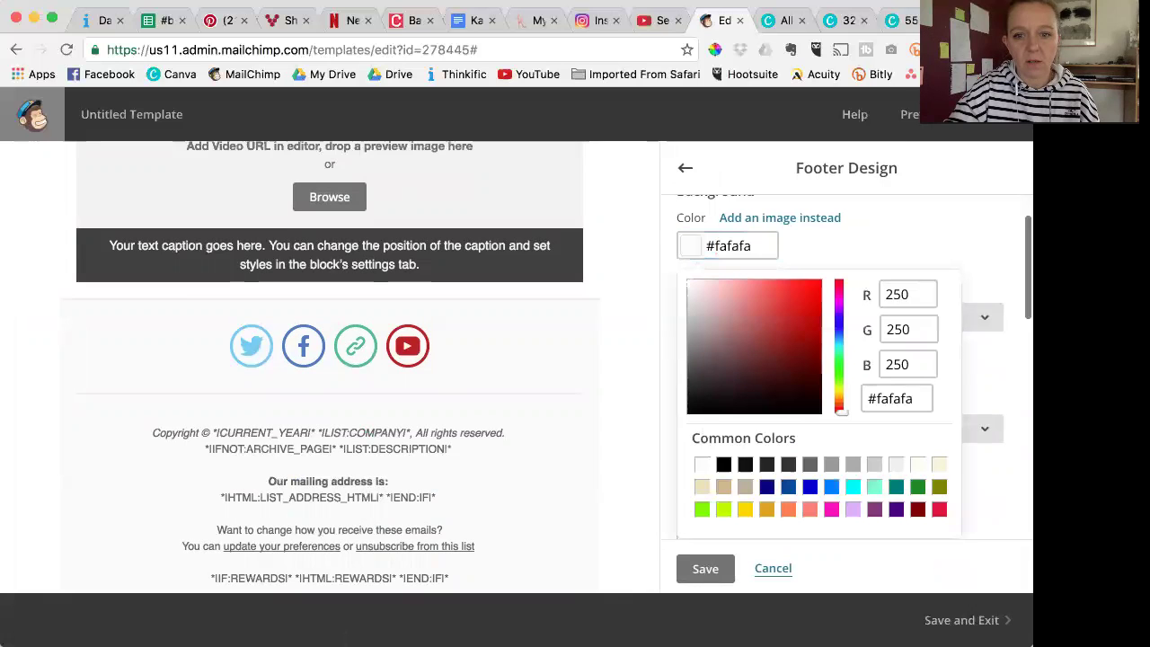
pyautogui.click(702, 464)
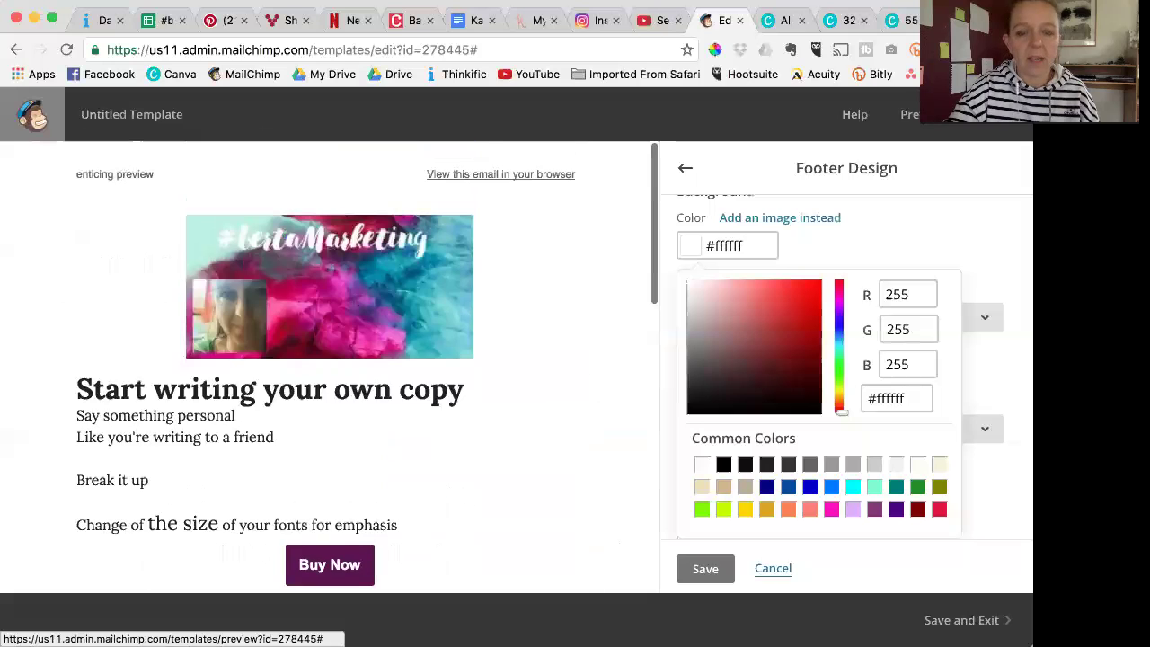
pyautogui.click(705, 568)
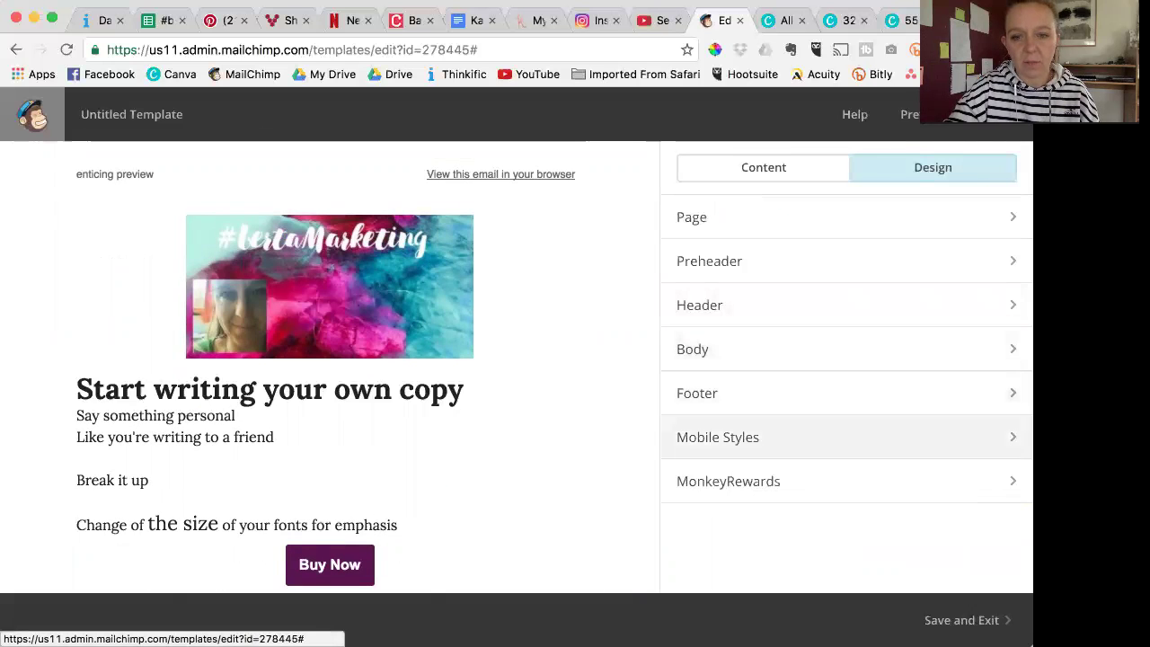
# - Review the mobile text sizes and line heights for the headings, preheader and header, and leave without saving
pyautogui.click(718, 437)
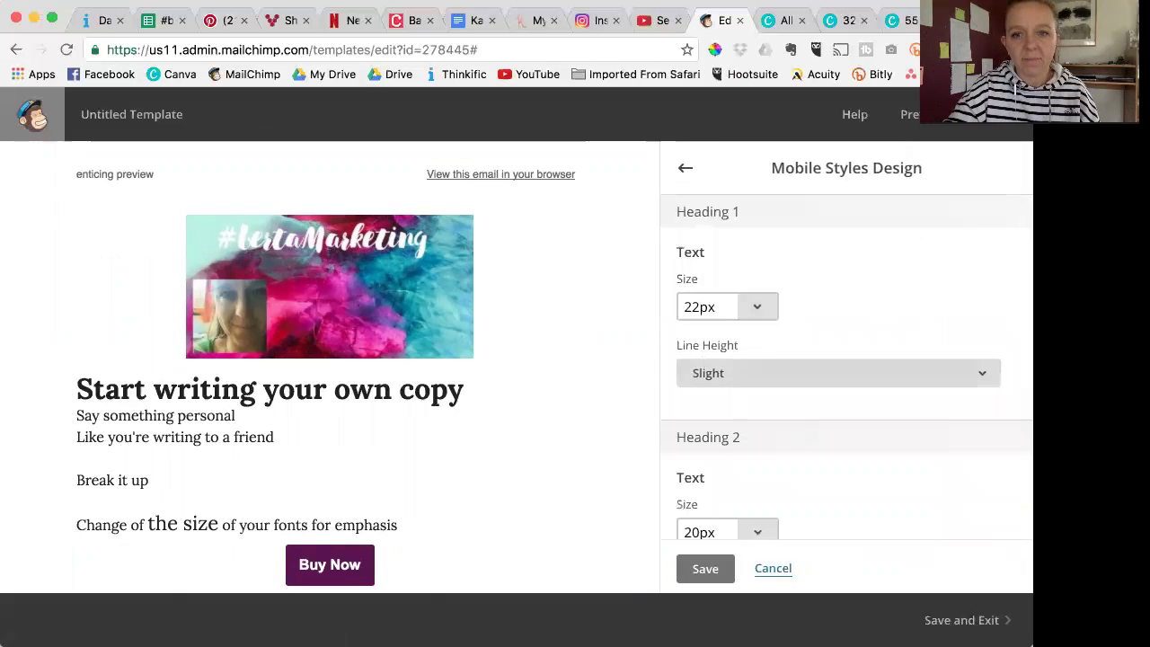
pyautogui.scroll(-6, 847, 366)
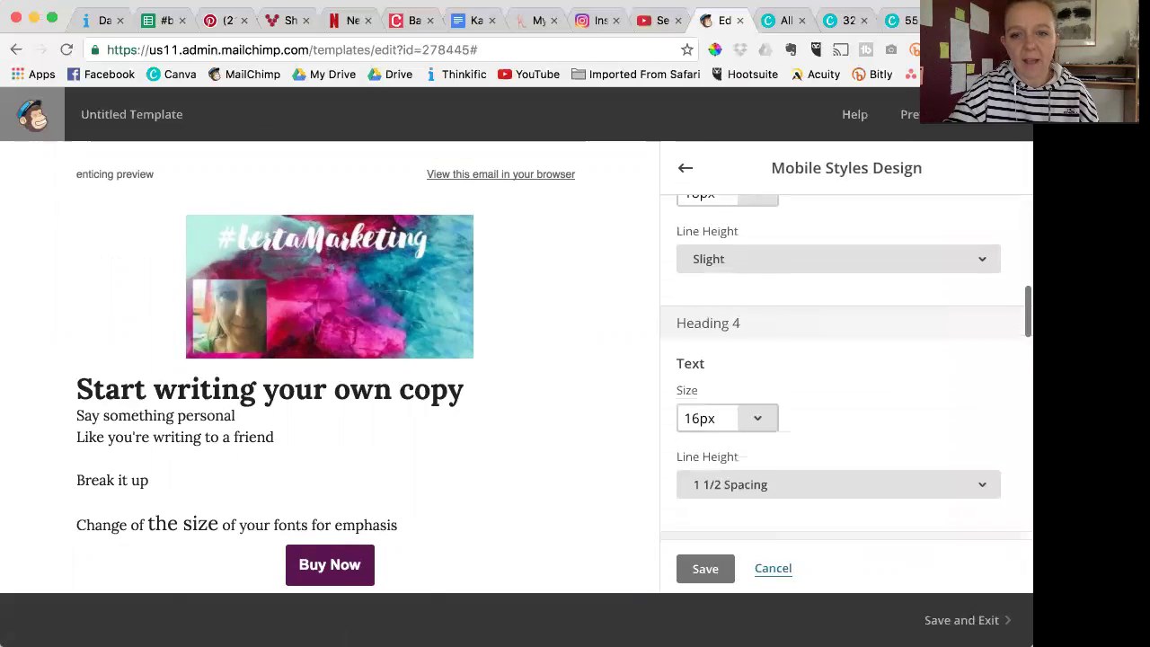
pyautogui.scroll(-8, 846, 367)
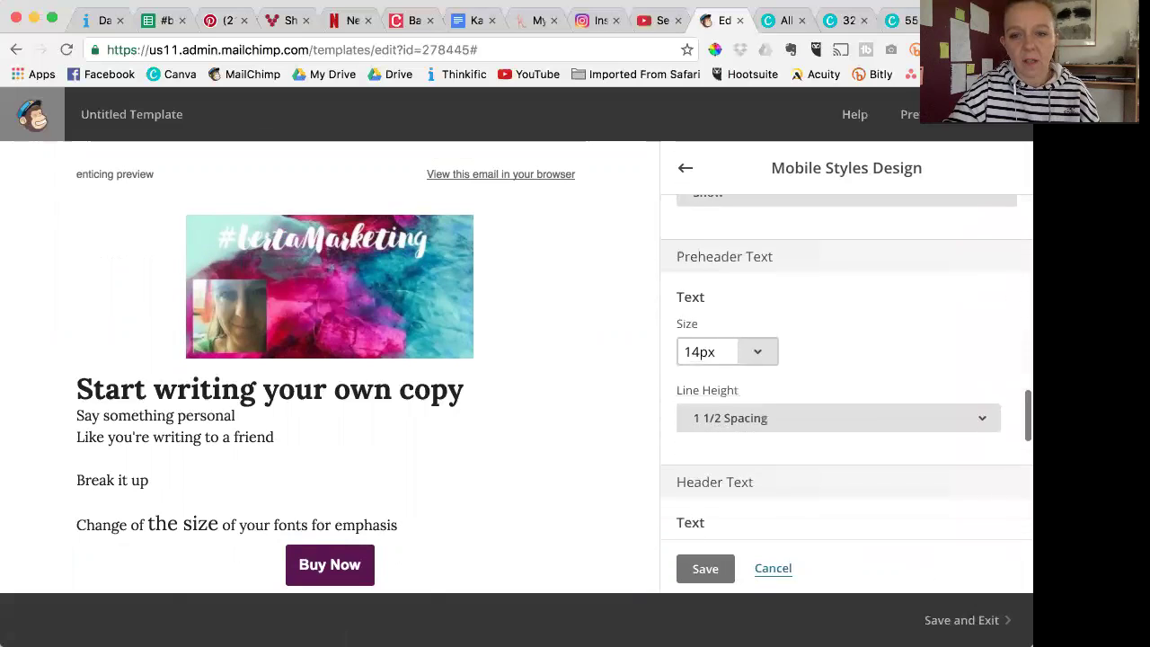
pyautogui.scroll(-4, 760, 513)
pyautogui.click(772, 568)
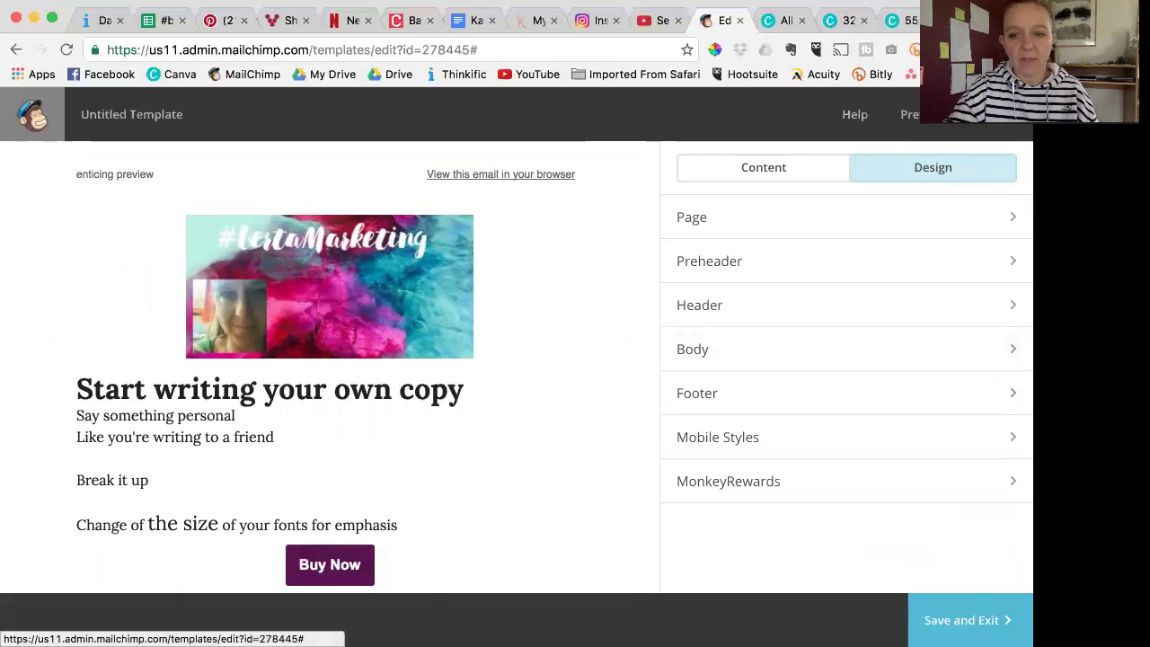
# - Save and exit the template under the name "Main list"
pyautogui.click(961, 620)
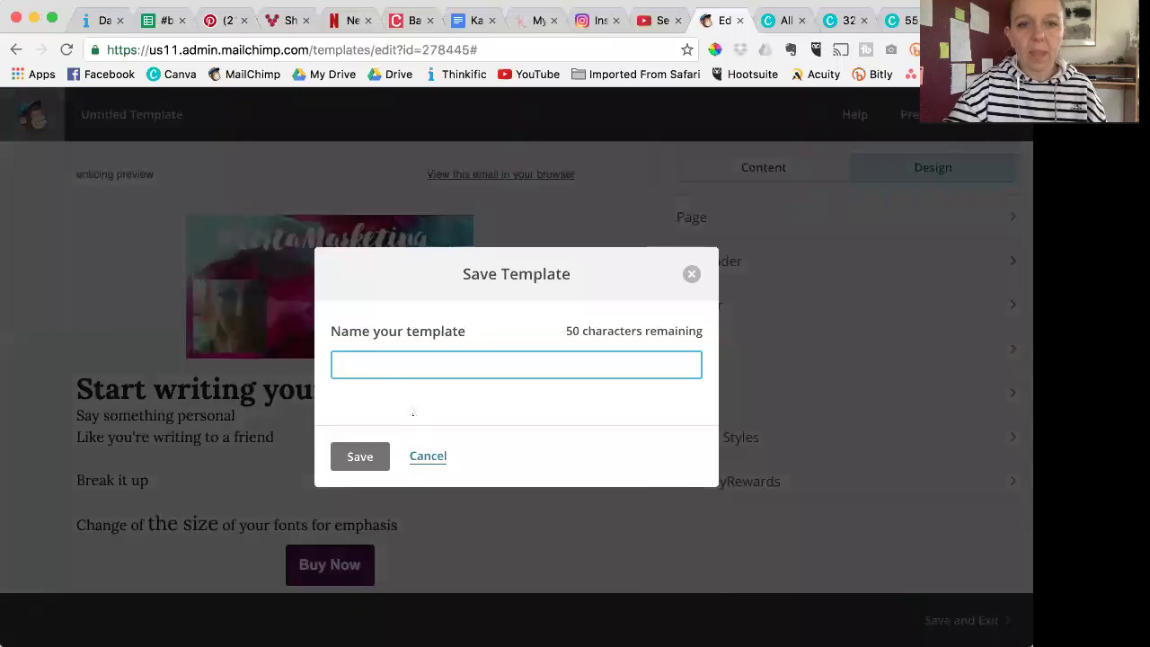
pyautogui.write('Main list')
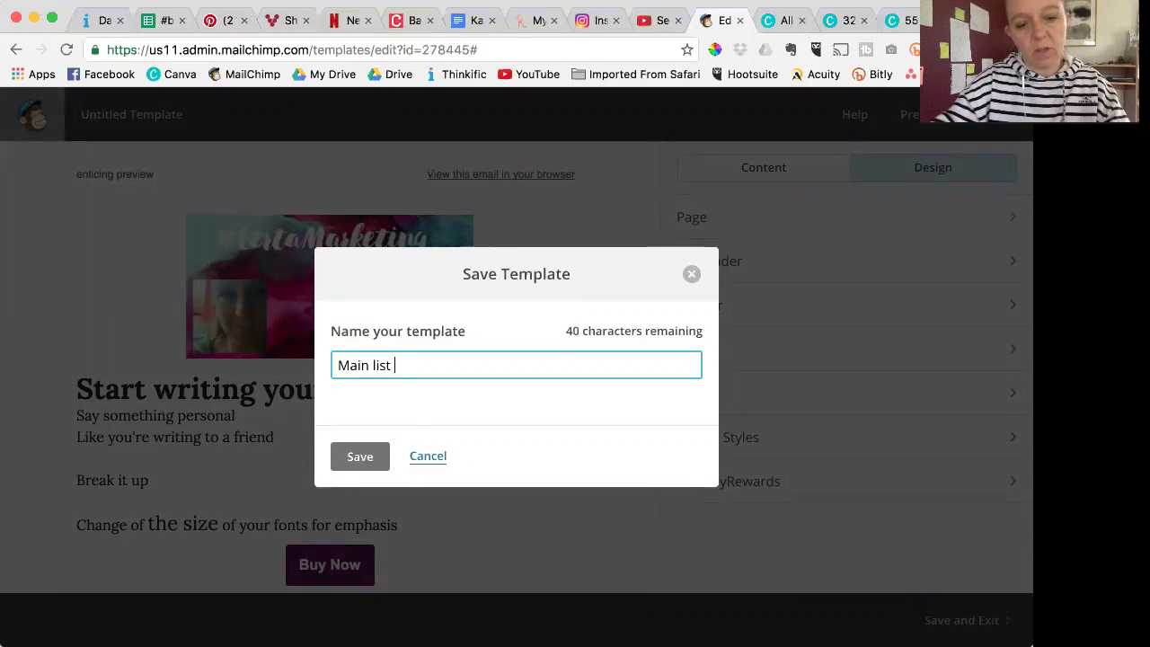
pyautogui.click(355, 457)
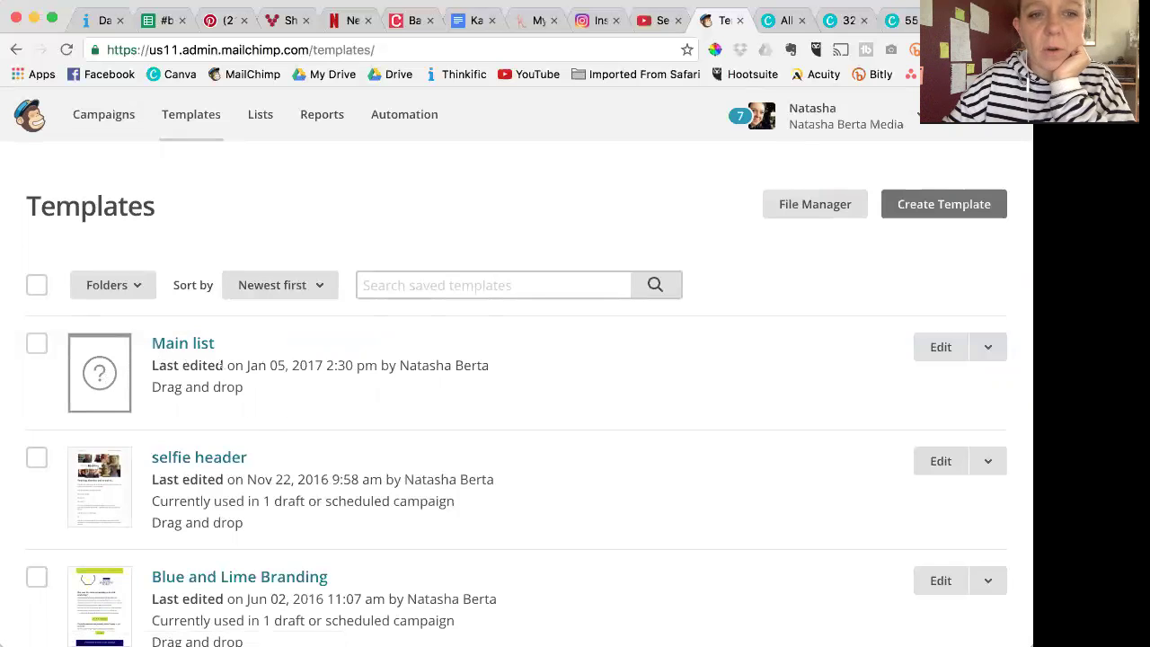
# - Create a regular campaign and choose the entire "Q1 planning session w #berta" list as its recipients
pyautogui.click(103, 114)
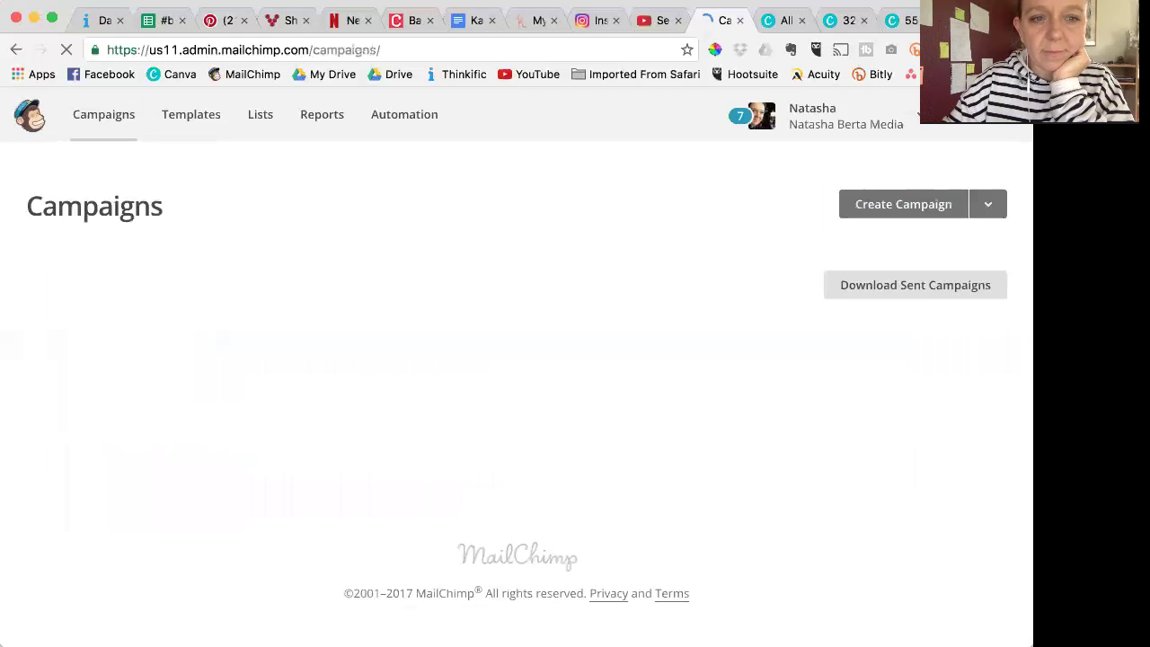
pyautogui.click(903, 204)
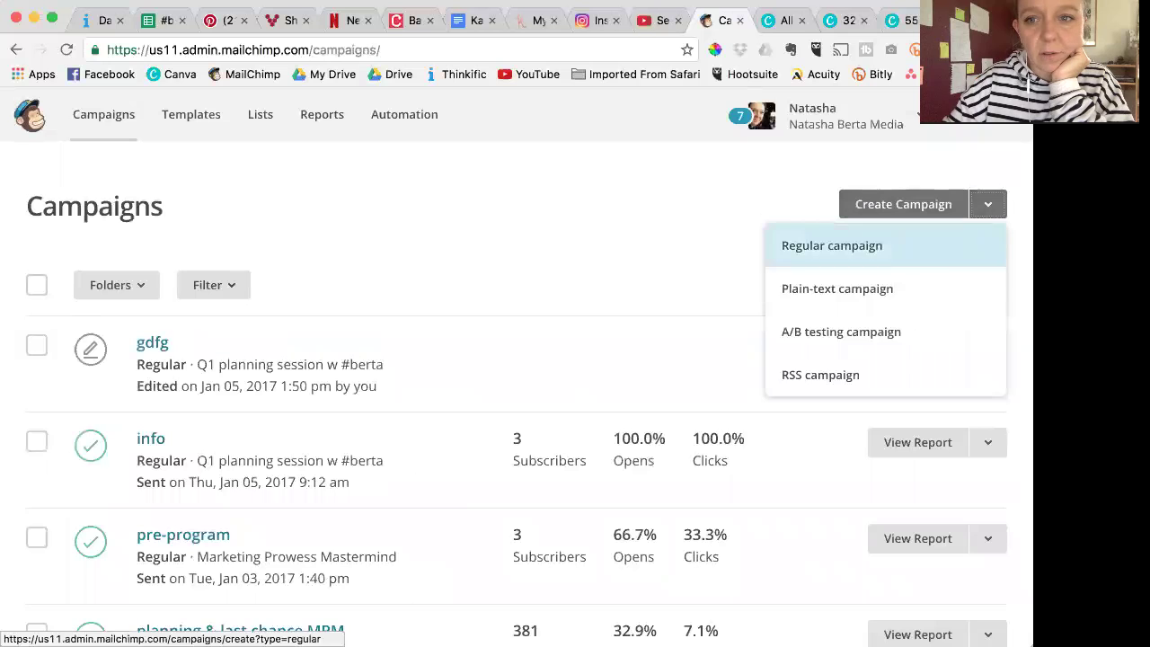
pyautogui.click(832, 245)
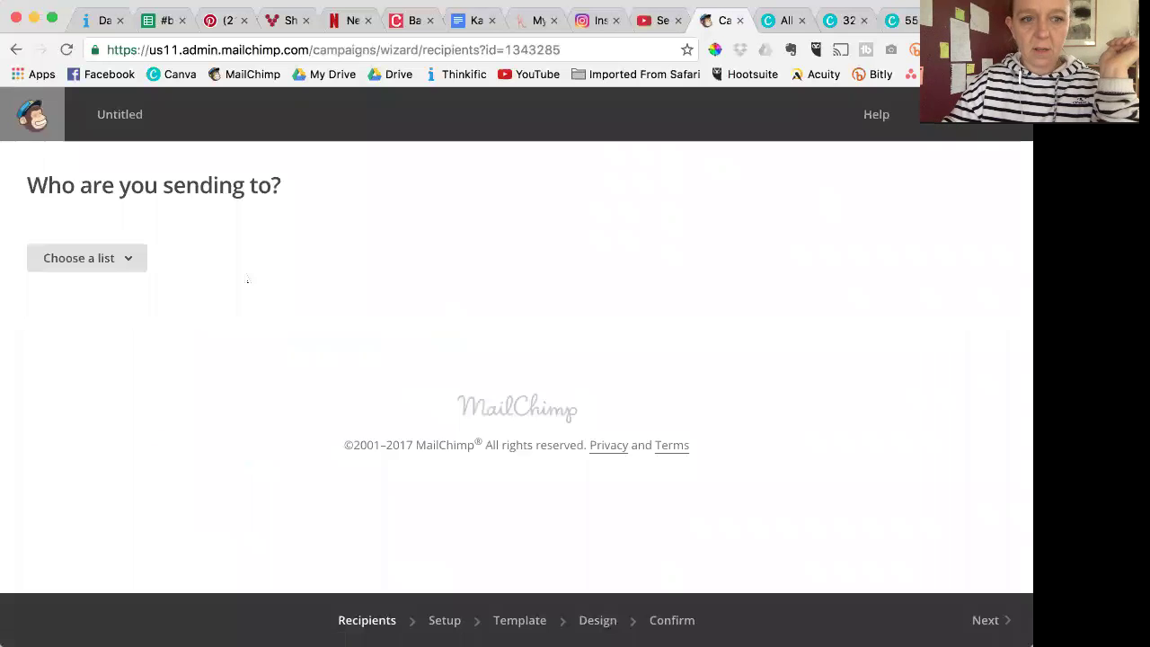
pyautogui.click(86, 258)
pyautogui.click(124, 298)
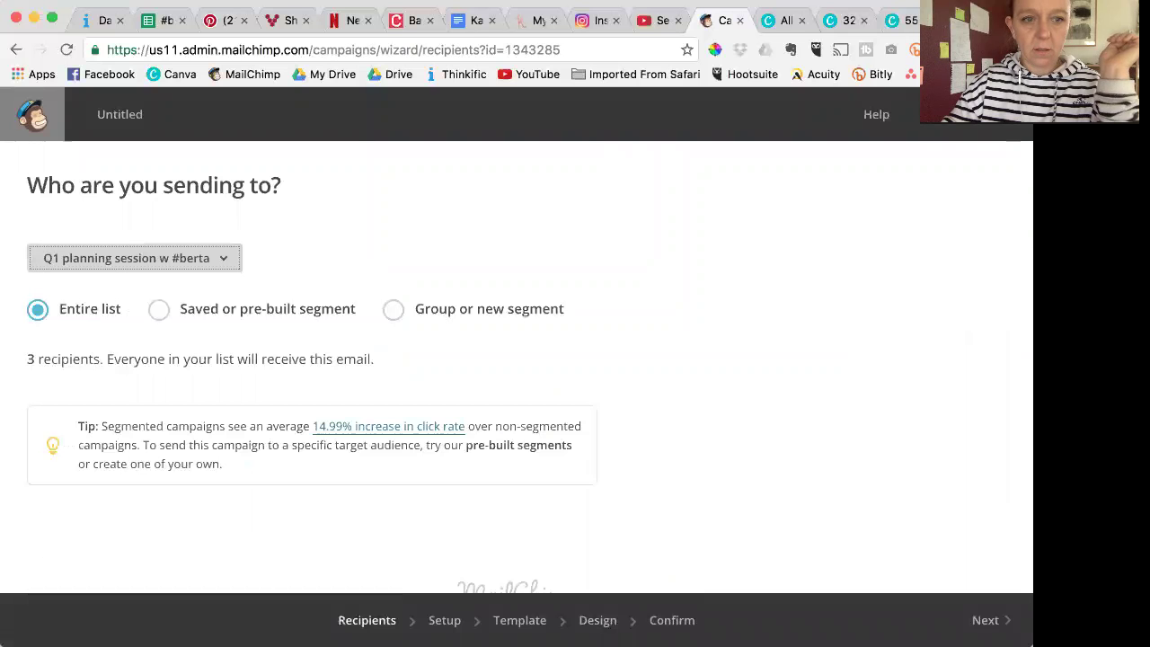
pyautogui.click(988, 620)
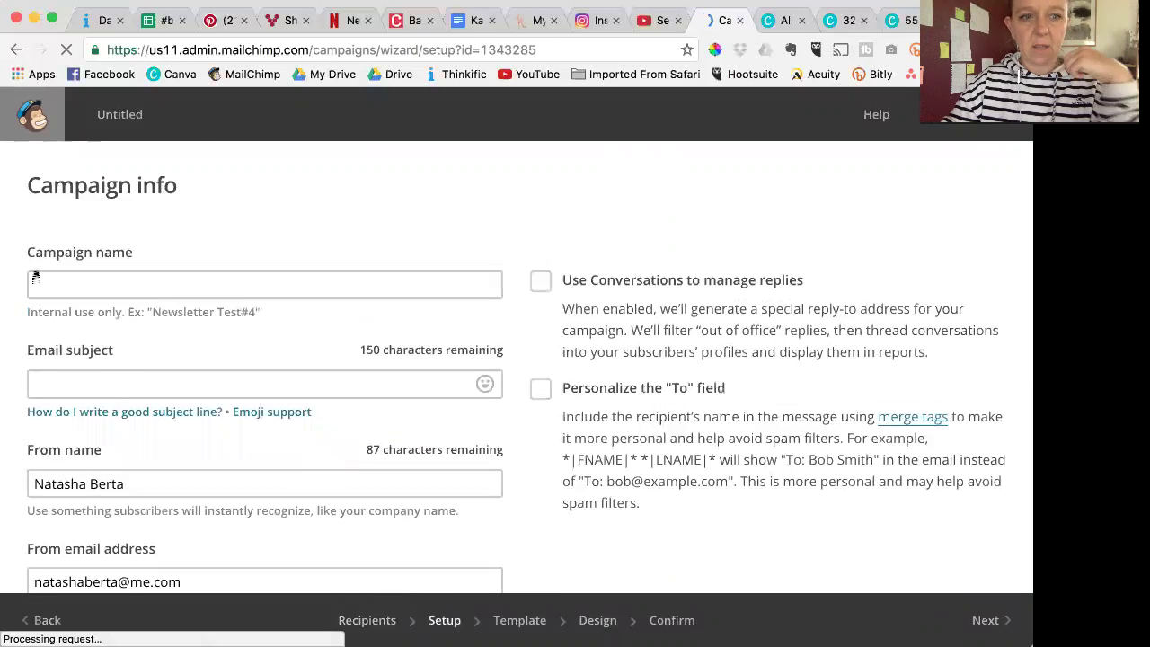
# - Name the campaign "gge", enter "gdgd" as the email subject, and continue to the template selection
pyautogui.click(36, 285)
pyautogui.write('gge')
pyautogui.click(56, 380)
pyautogui.write('gdgd')
pyautogui.click(988, 620)
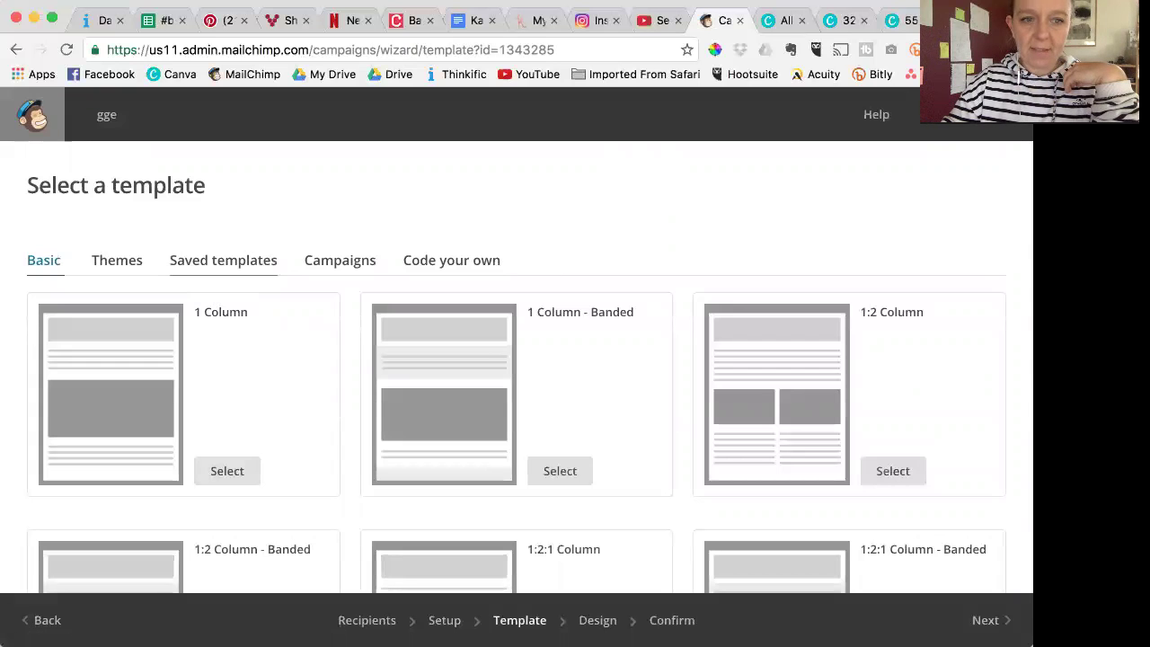
# - Apply the saved "Main list" template to the campaign and open its video block for editing
pyautogui.click(222, 260)
pyautogui.click(226, 549)
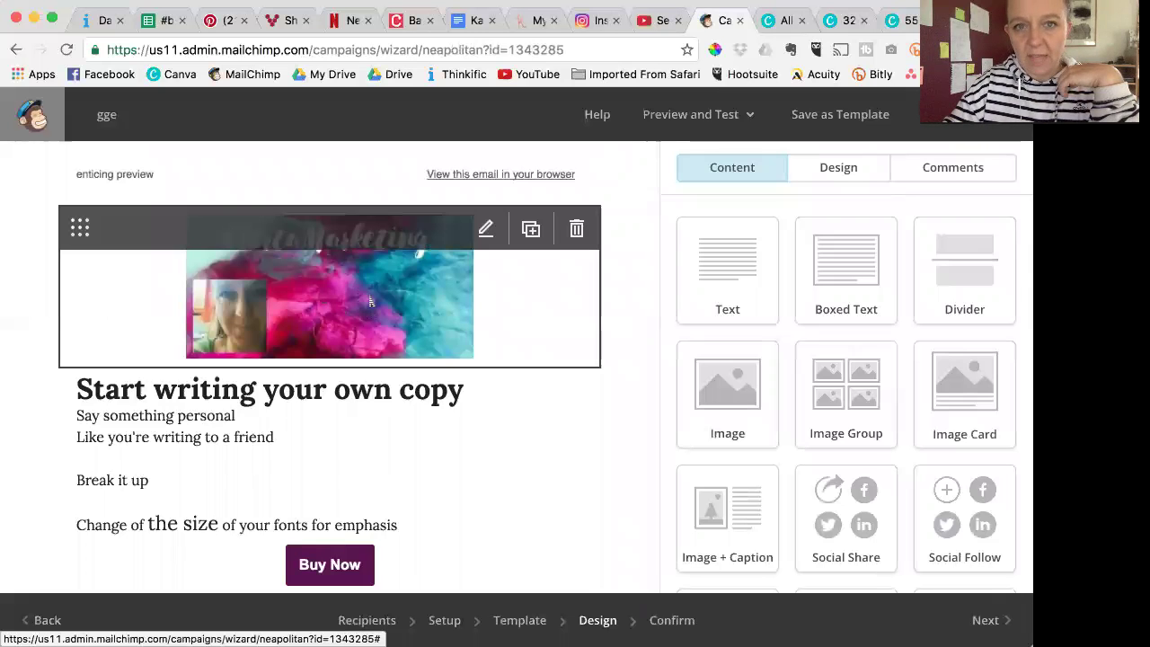
pyautogui.scroll(-5, 349, 463)
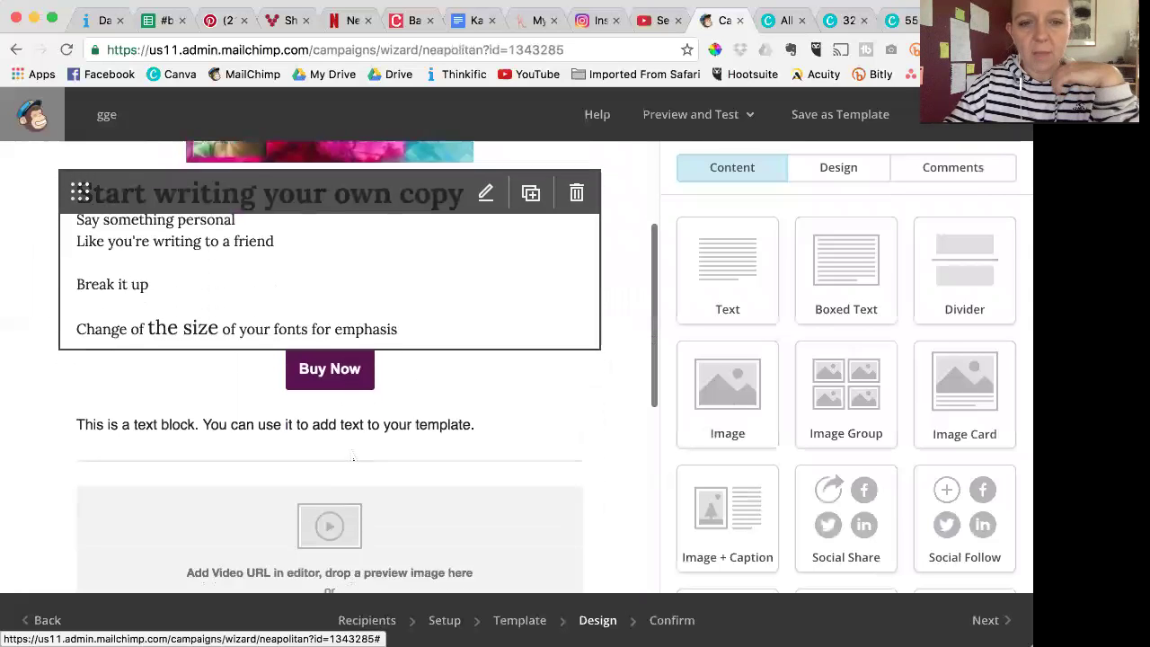
pyautogui.scroll(-4, 357, 511)
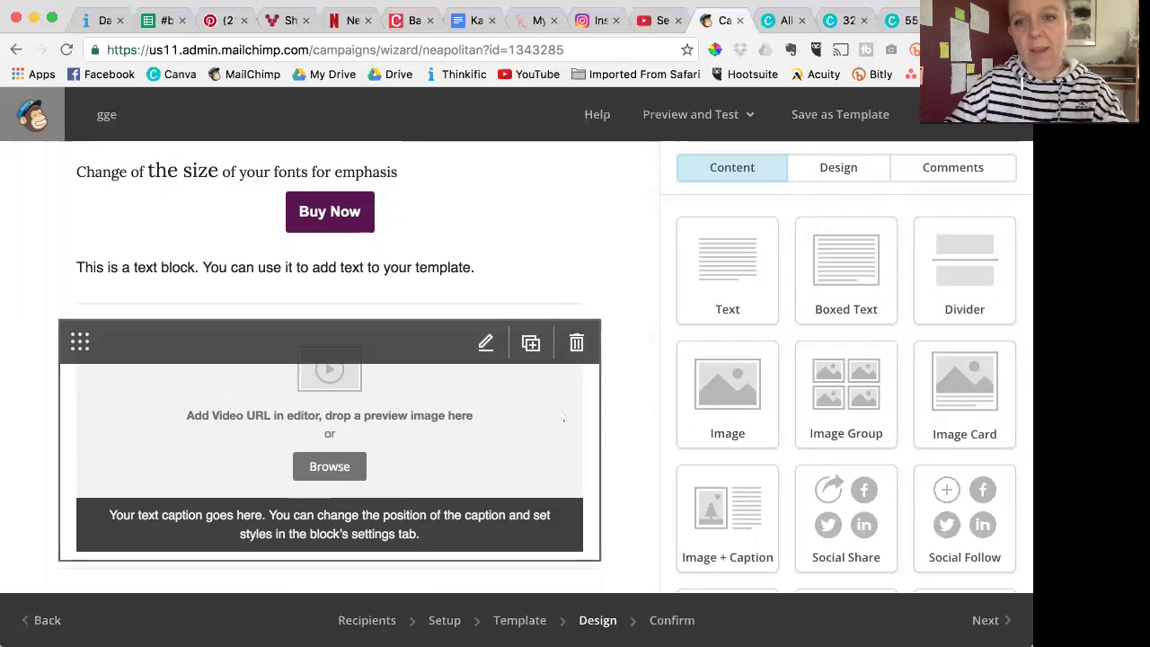
pyautogui.click(402, 444)
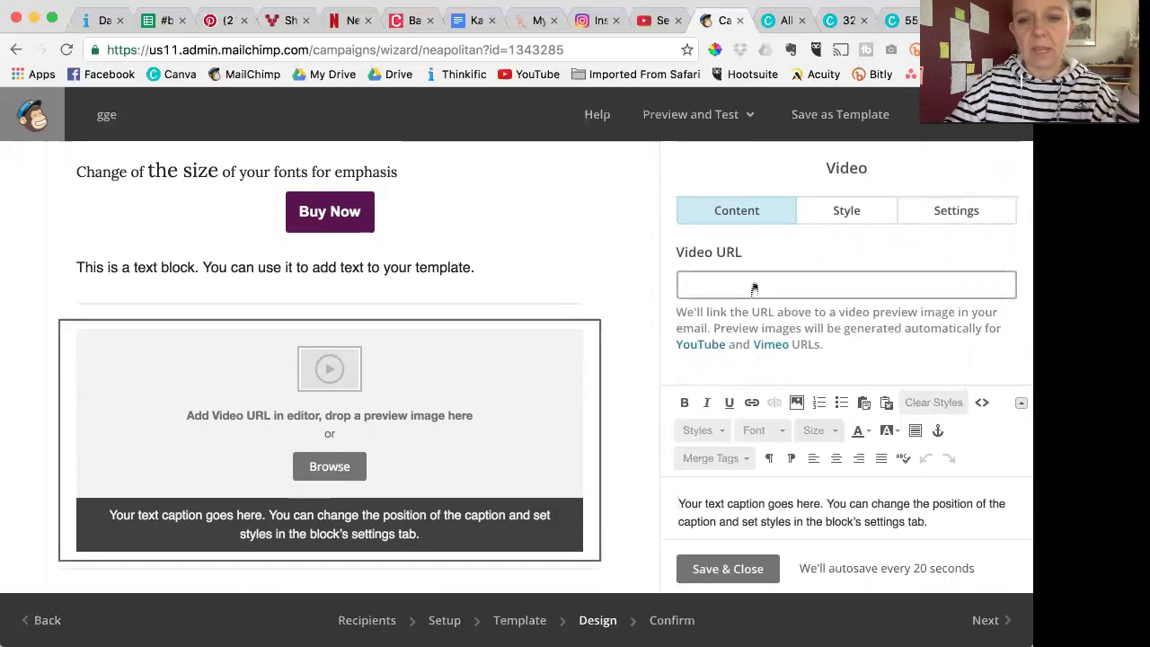